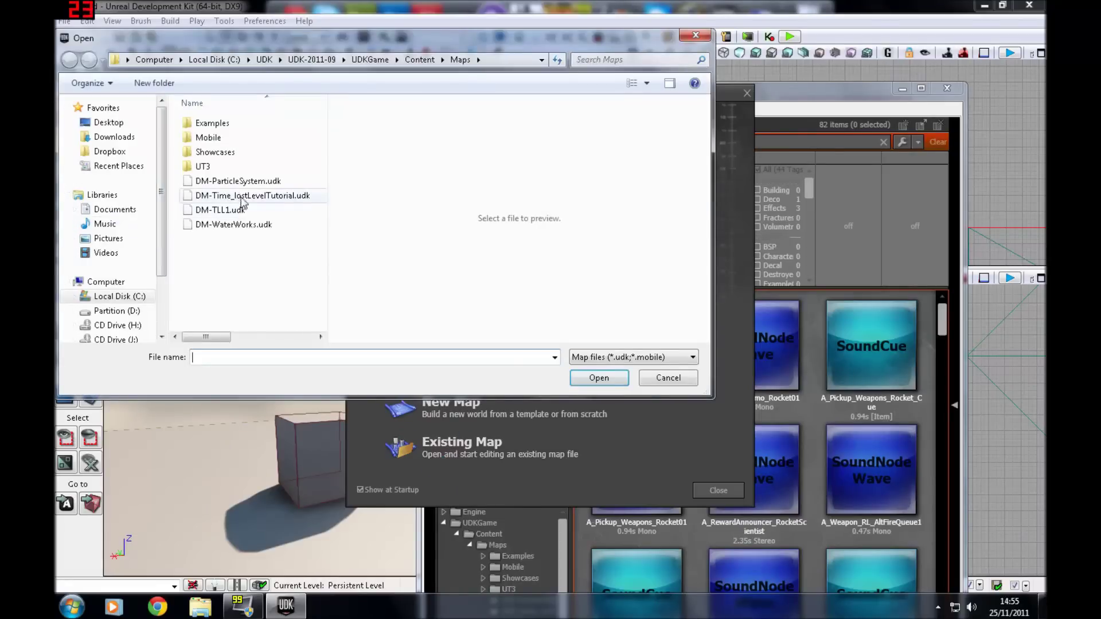
- Open the map DM-ParticleSystem.udk, dismiss the welcome window and minimize the Content Browser
{"action": "double_click", "coordinate": [243, 182]}
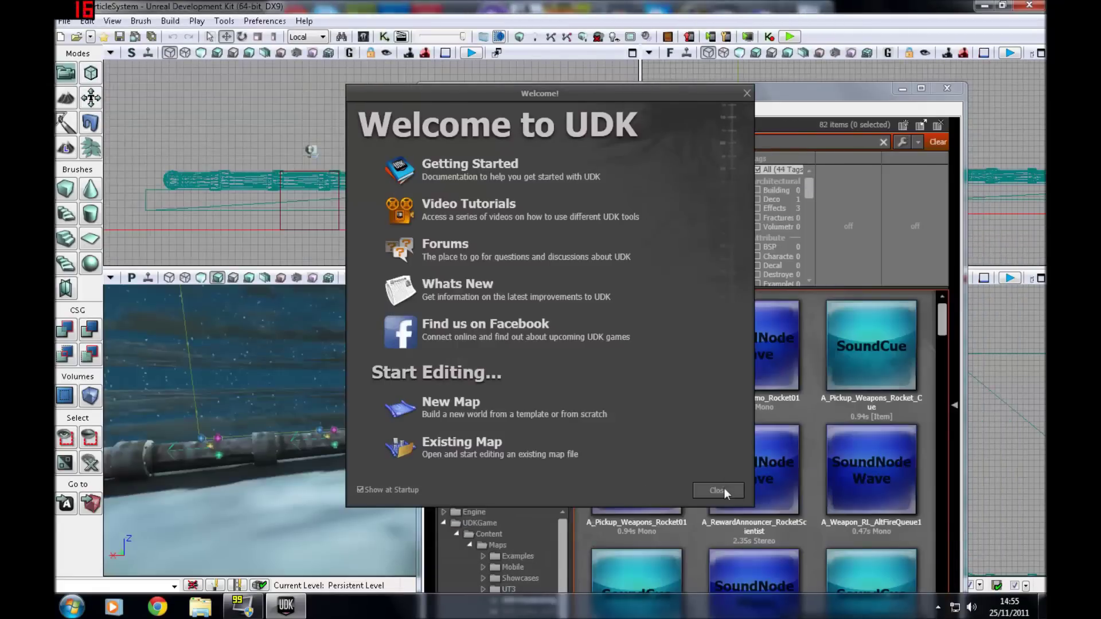
{"action": "left_click", "coordinate": [724, 487]}
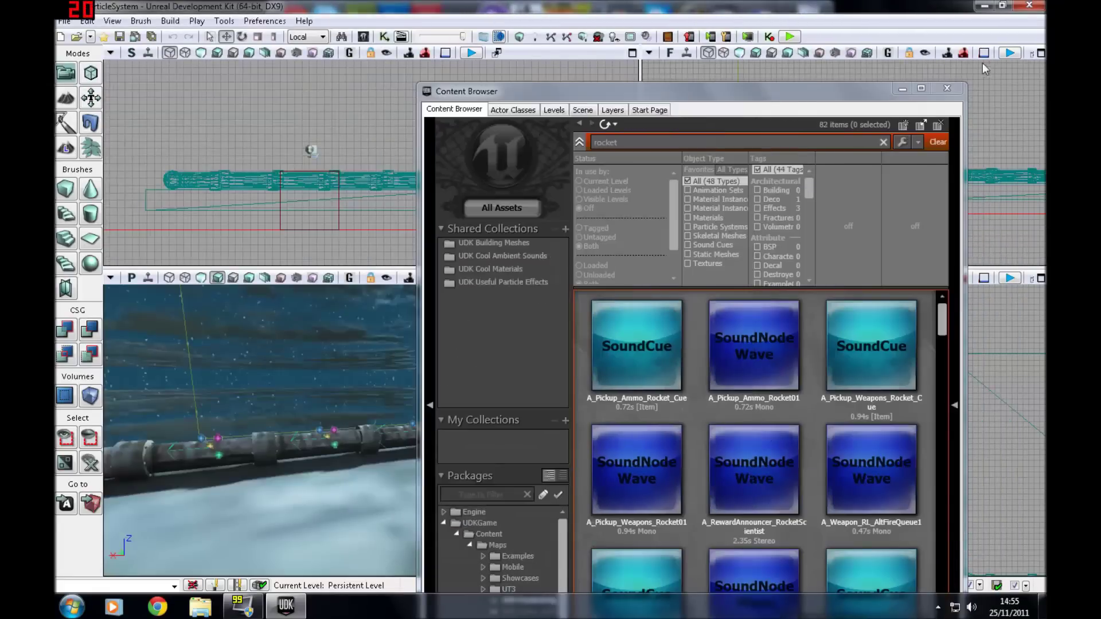
{"action": "left_click", "coordinate": [899, 91]}
- Play the level twice in the perspective viewport to preview the explosions along the pipe
{"action": "right_click_drag", "start_coordinate": [371, 430], "coordinate": [343, 417]}
{"action": "left_click", "coordinate": [469, 278]}
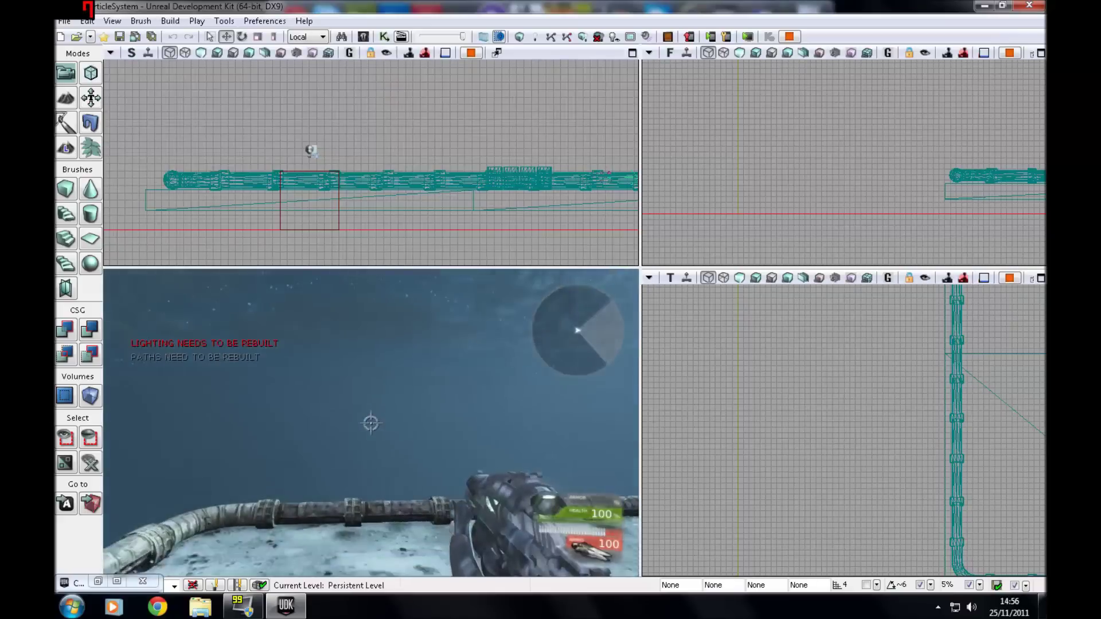
{"action": "key", "text": "Escape"}
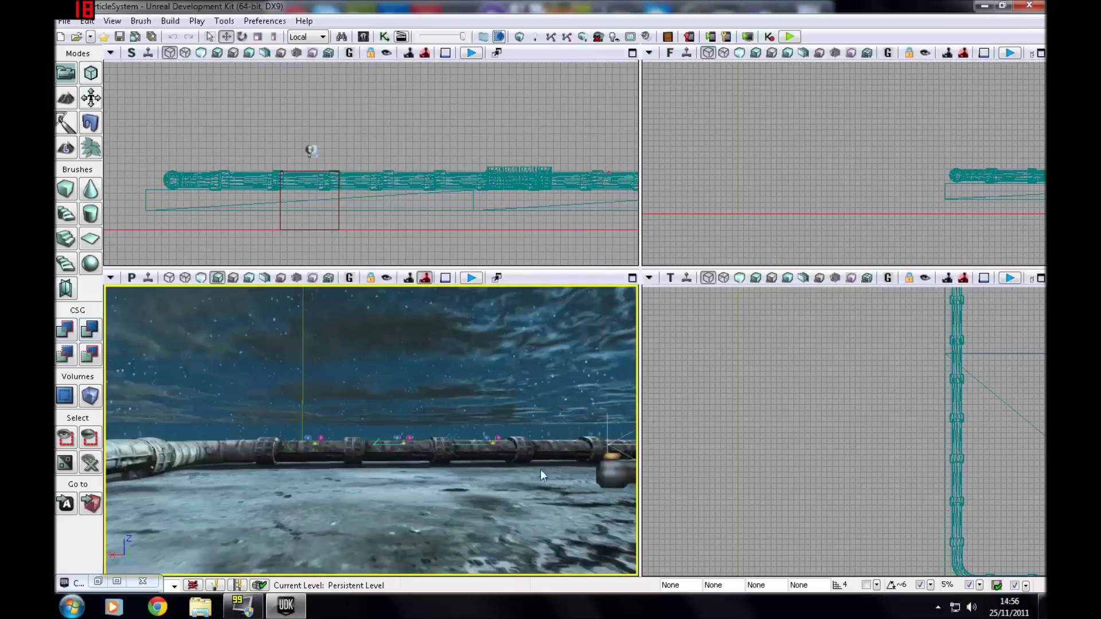
{"action": "left_click", "coordinate": [472, 278]}
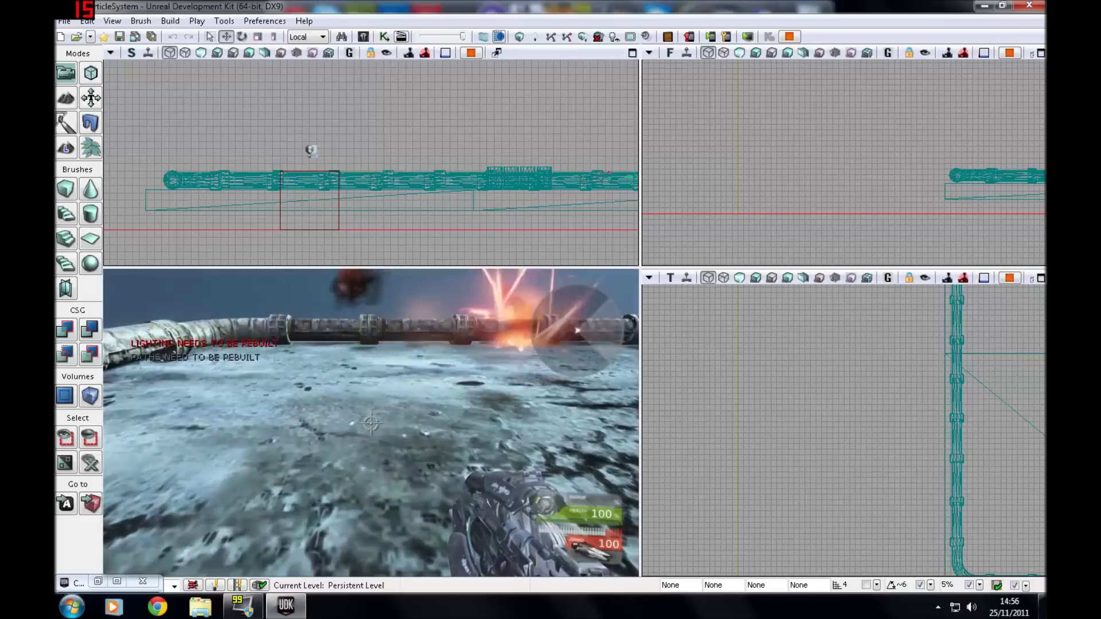
{"action": "key", "text": "Escape"}
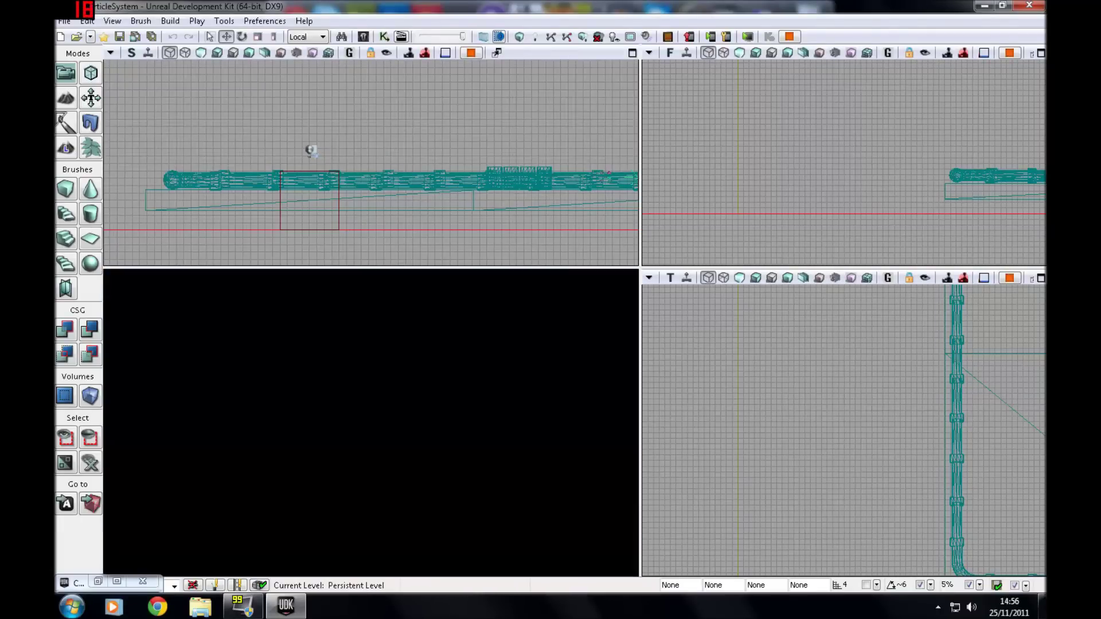
- Inspect the explosion emitters along the pipe by selecting them one after another
{"action": "right_click_drag", "start_coordinate": [370, 430], "coordinate": [201, 465]}
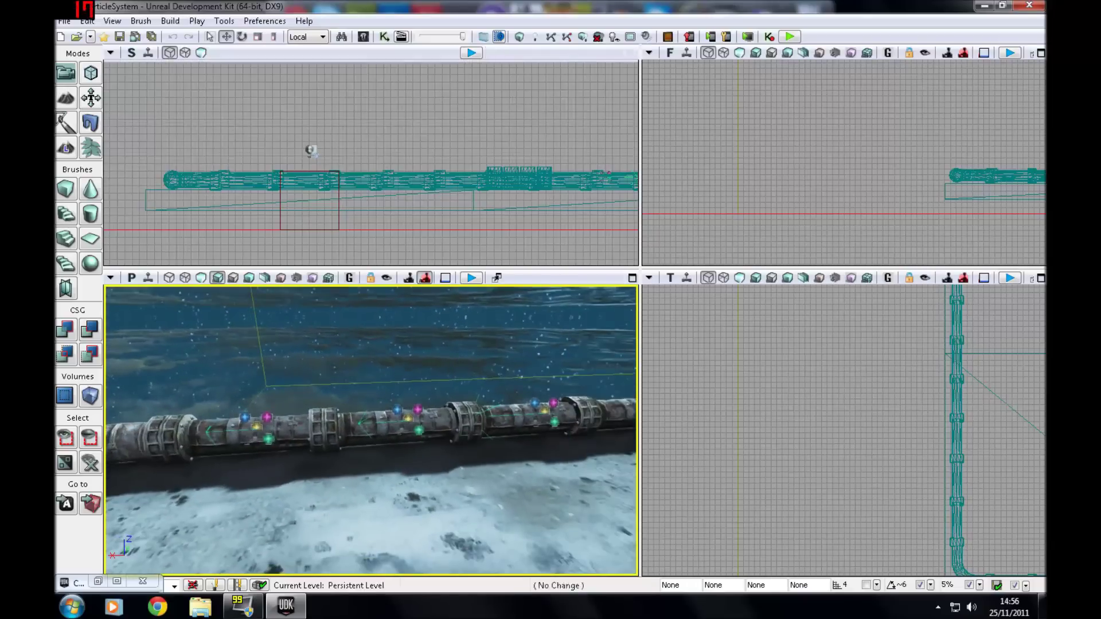
{"action": "left_click", "coordinate": [266, 417]}
{"action": "left_click", "coordinate": [398, 410]}
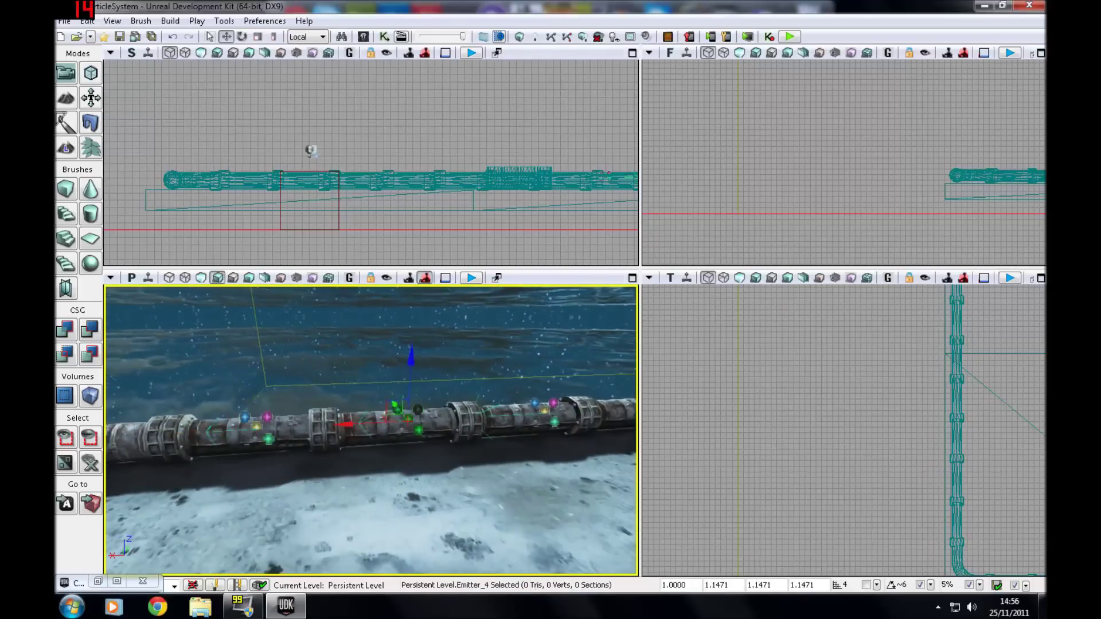
{"action": "left_click", "coordinate": [536, 405]}
- Open Kismet, review the Matinee and its linked emitter variables, and close it again
{"action": "left_click", "coordinate": [386, 38]}
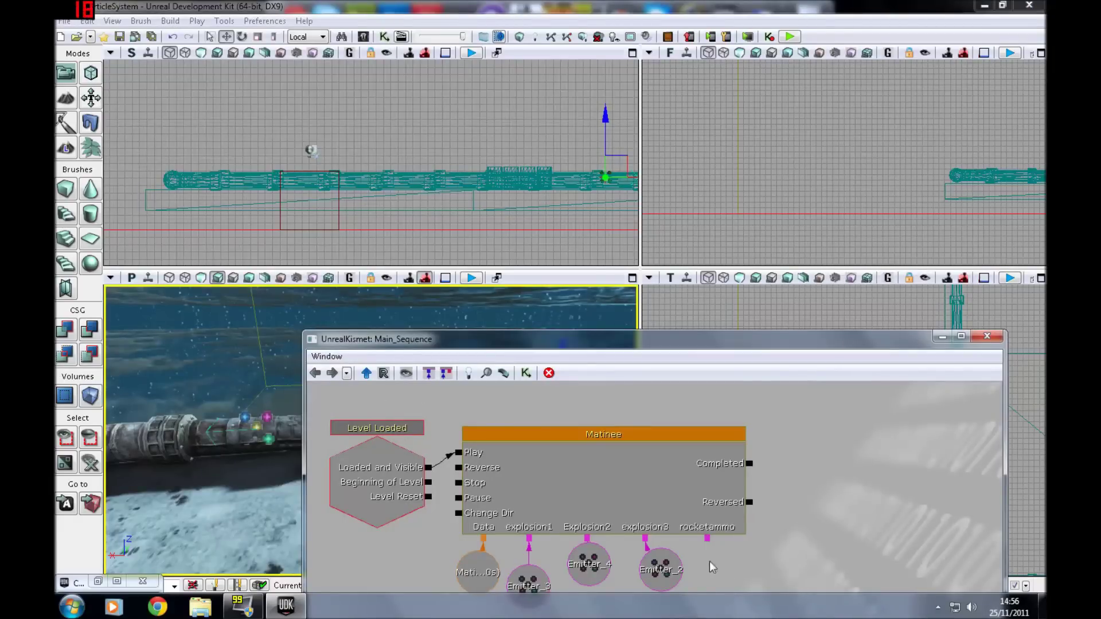
{"action": "left_click", "coordinate": [549, 584]}
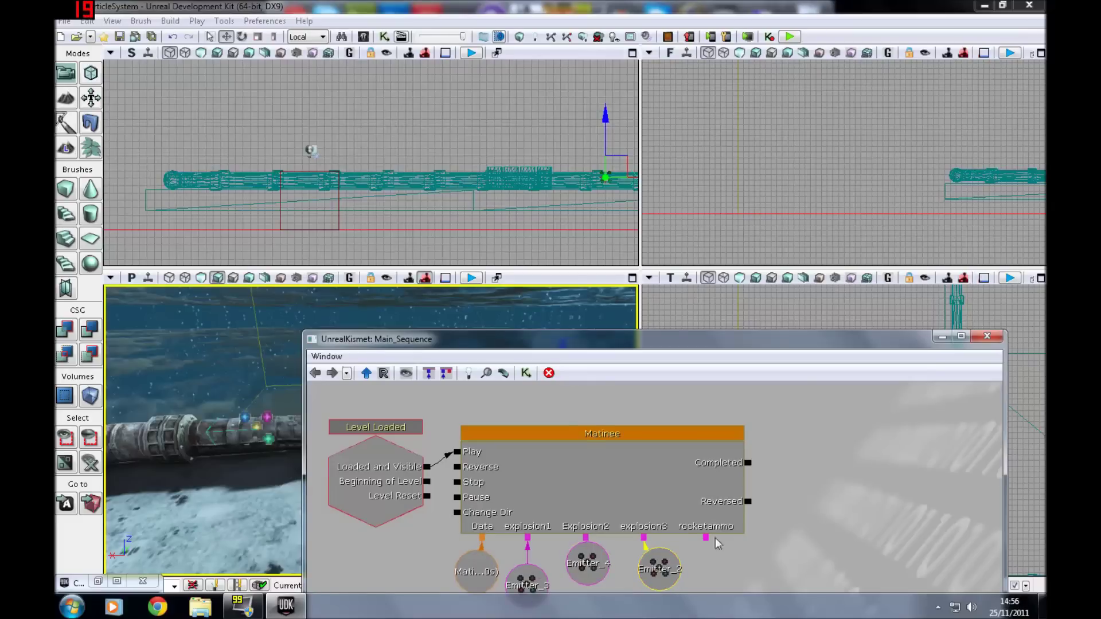
{"action": "left_click_drag", "start_coordinate": [731, 539], "coordinate": [823, 502]}
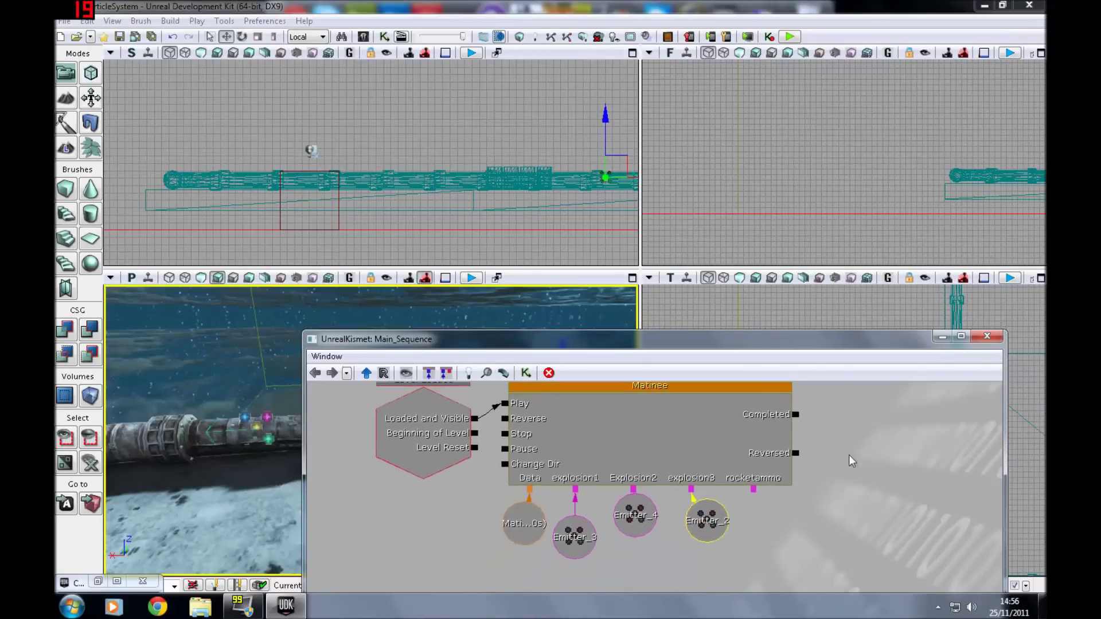
{"action": "left_click", "coordinate": [987, 336]}
- Delete the three explosion emitters on the pipe, accepting the removal of actors referenced by Kismet
{"action": "left_click", "coordinate": [257, 426]}
{"action": "key", "text": "Delete"}
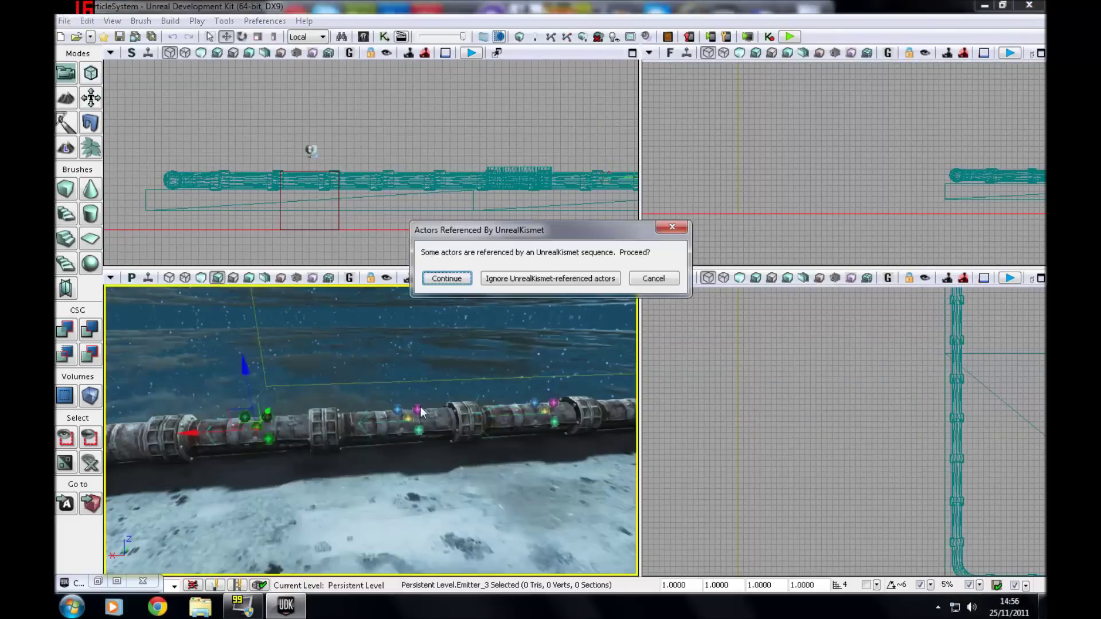
{"action": "left_click", "coordinate": [447, 278]}
{"action": "left_click", "coordinate": [408, 415]}
{"action": "key", "text": "Delete"}
{"action": "key", "text": "Escape"}
{"action": "left_click", "coordinate": [554, 401]}
{"action": "key", "text": "Delete"}
{"action": "key", "text": "Return"}
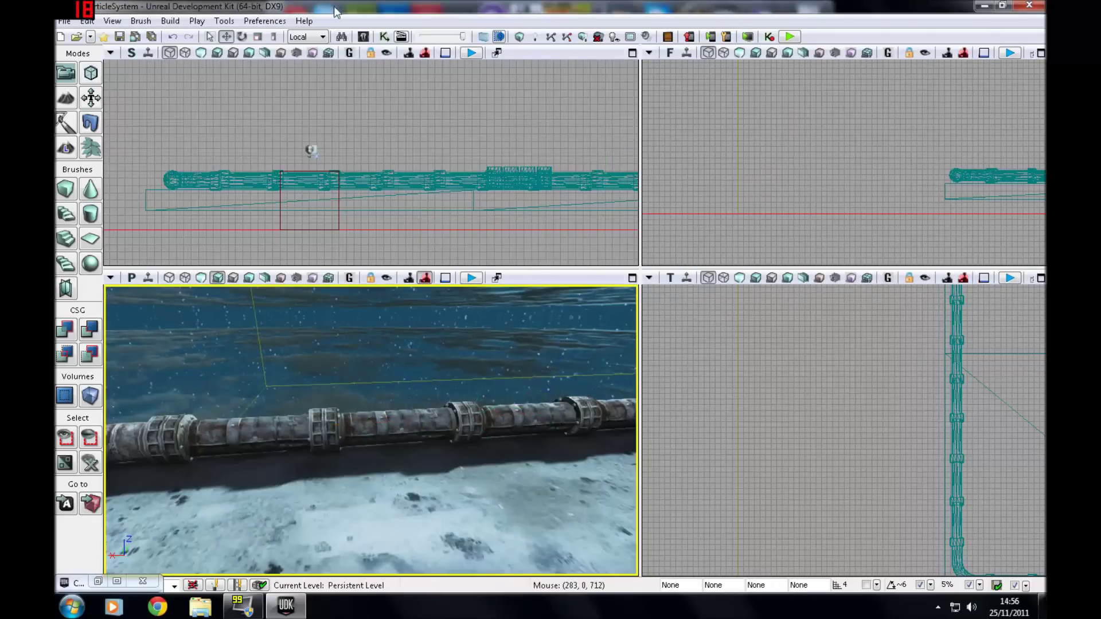
- Delete the Level Loaded event, the Matinee and its data node from the Kismet main sequence
{"action": "left_click", "coordinate": [363, 38]}
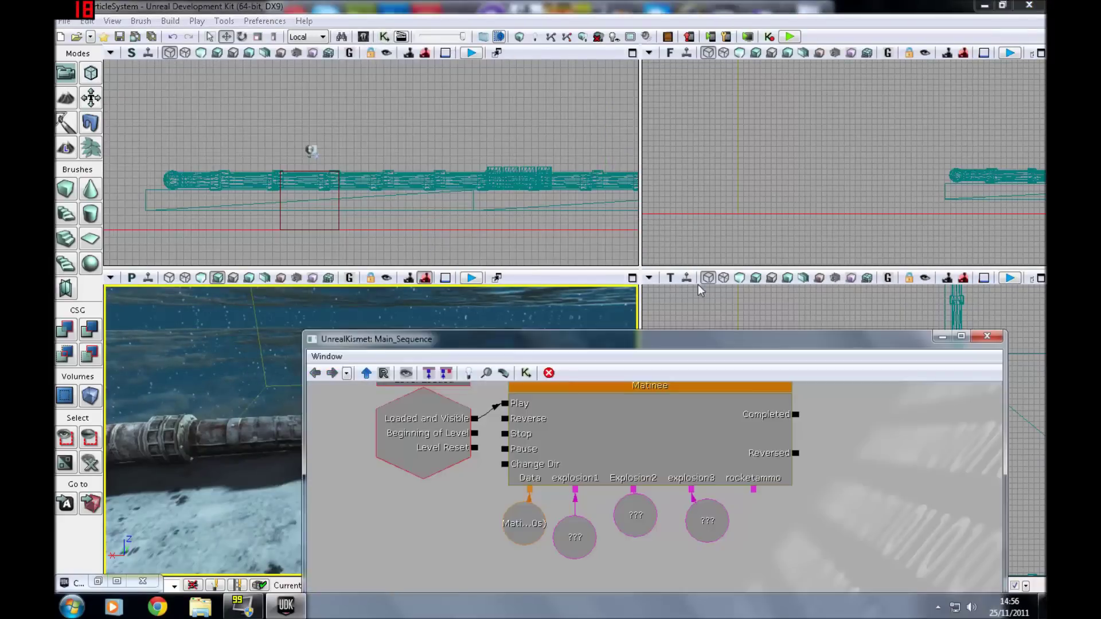
{"action": "key", "text": "Delete"}
{"action": "left_click", "coordinate": [412, 434]}
{"action": "key", "text": "Delete"}
{"action": "left_click", "coordinate": [523, 523]}
{"action": "key", "text": "Delete"}
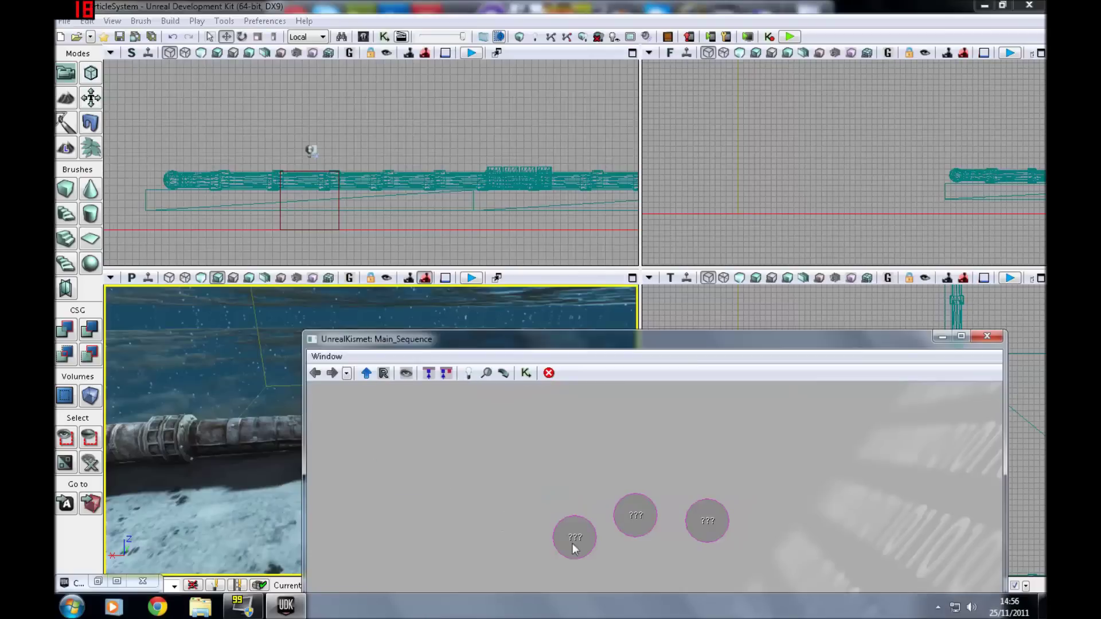
- Delete the three unassigned object variables from the Kismet main sequence and close Kismet
{"action": "left_click", "coordinate": [574, 537]}
{"action": "key", "text": "Delete"}
{"action": "left_click", "coordinate": [624, 518]}
{"action": "key", "text": "Delete"}
{"action": "left_click", "coordinate": [711, 520]}
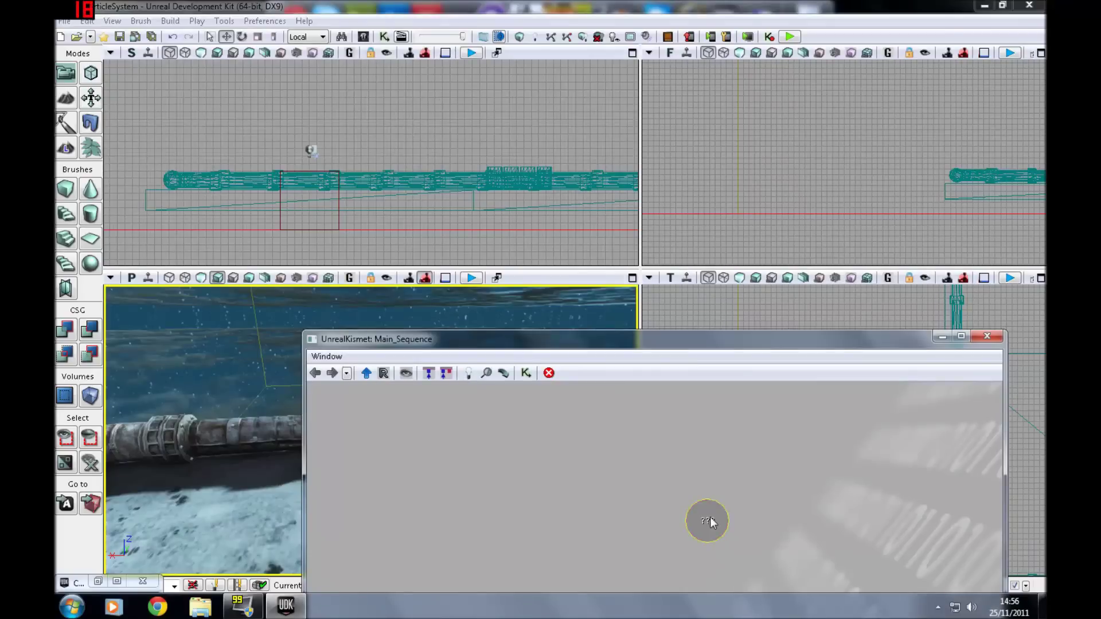
{"action": "left_click", "coordinate": [1000, 338]}
{"action": "left_click", "coordinate": [385, 37]}
{"action": "left_click", "coordinate": [986, 338]}
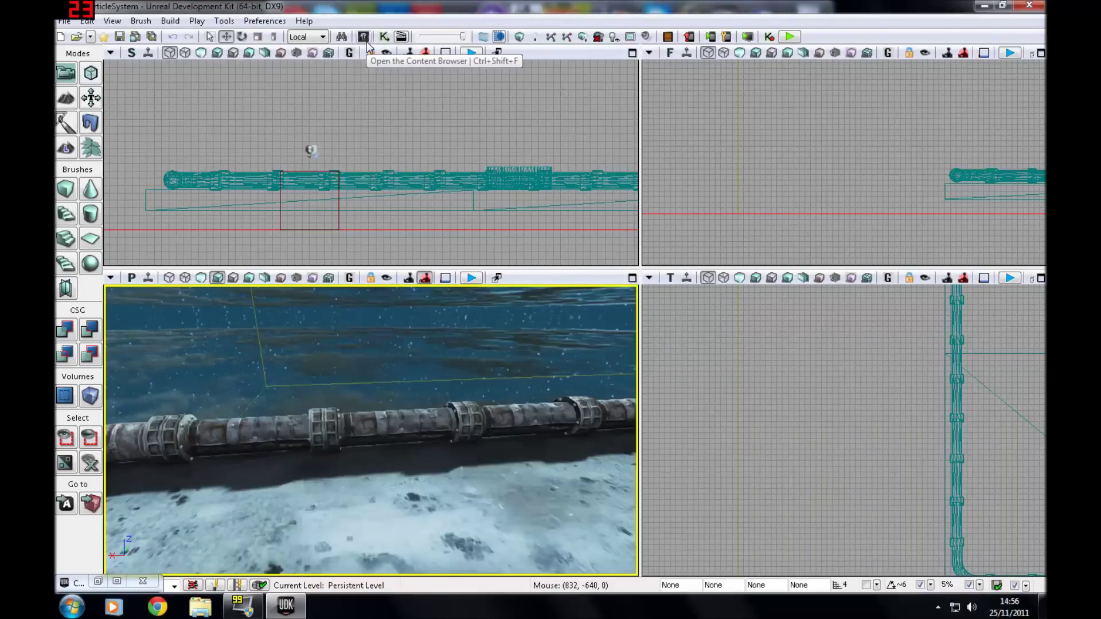
- Clear the rocket search in the Content Browser, filter the assets to Particle Systems, and move the browser clear of the perspective view
{"action": "key", "text": "ctrl+shift+f"}
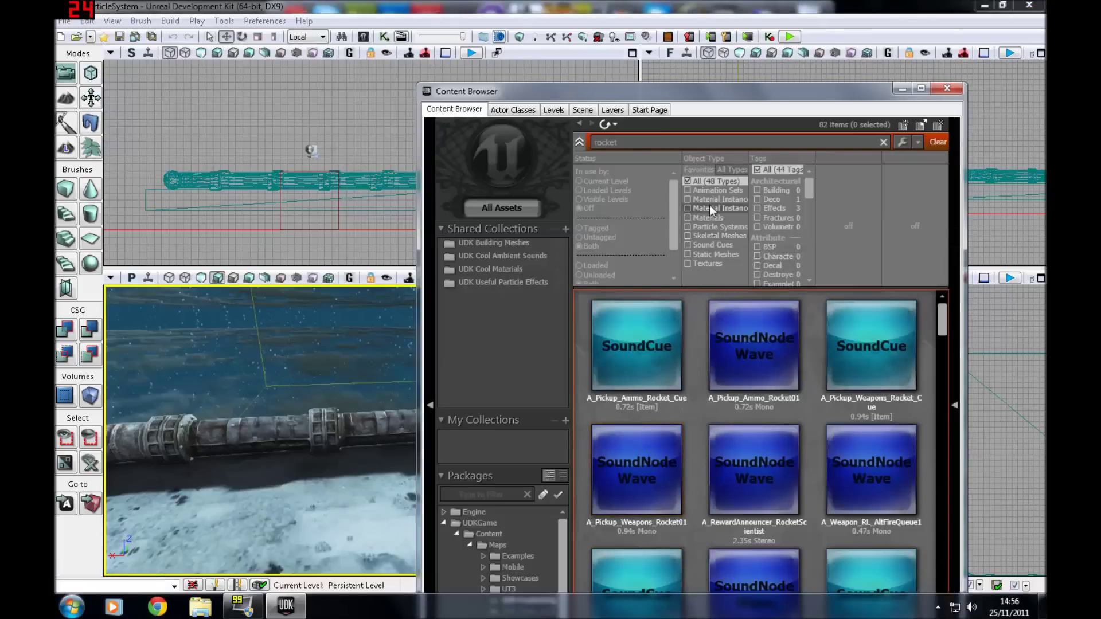
{"action": "left_click", "coordinate": [716, 227]}
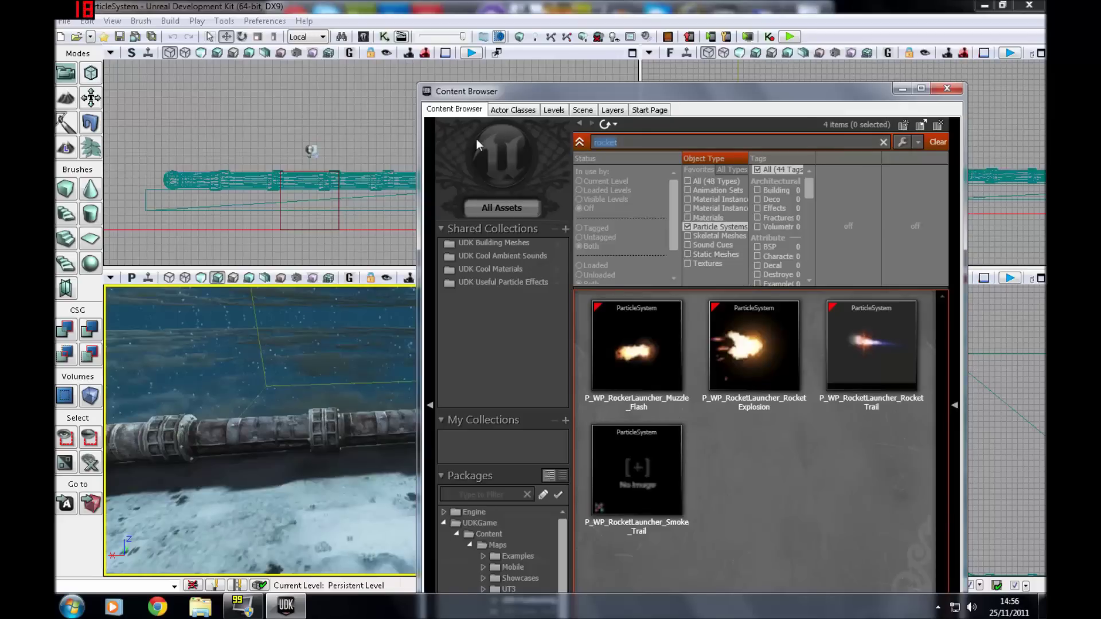
{"action": "left_click", "coordinate": [934, 143]}
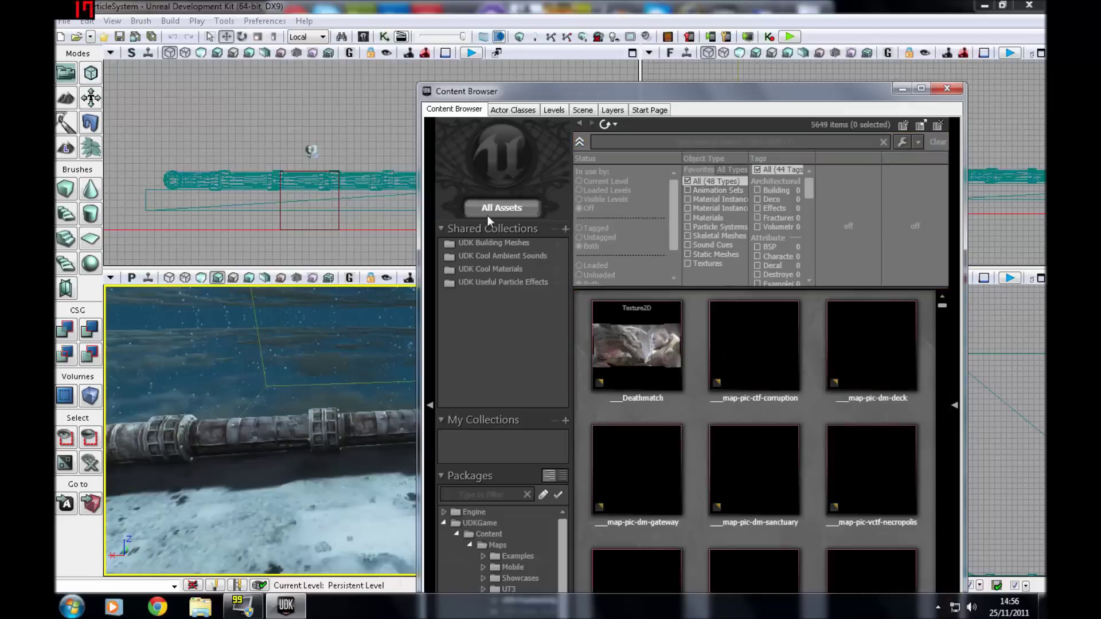
{"action": "left_click", "coordinate": [722, 227]}
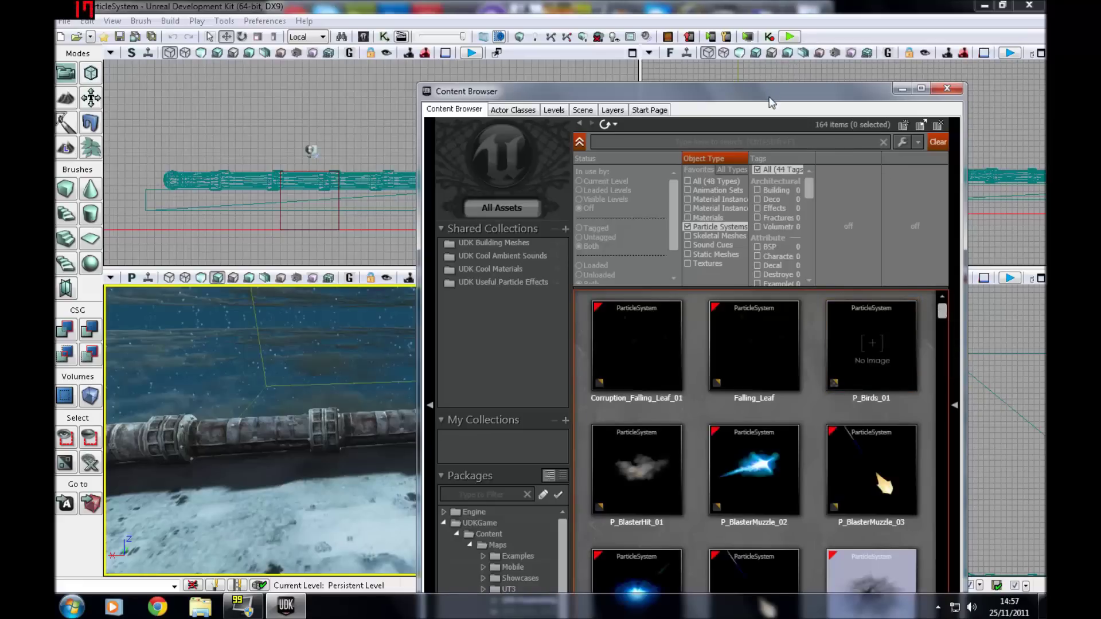
{"action": "left_click_drag", "start_coordinate": [772, 104], "coordinate": [842, 32]}
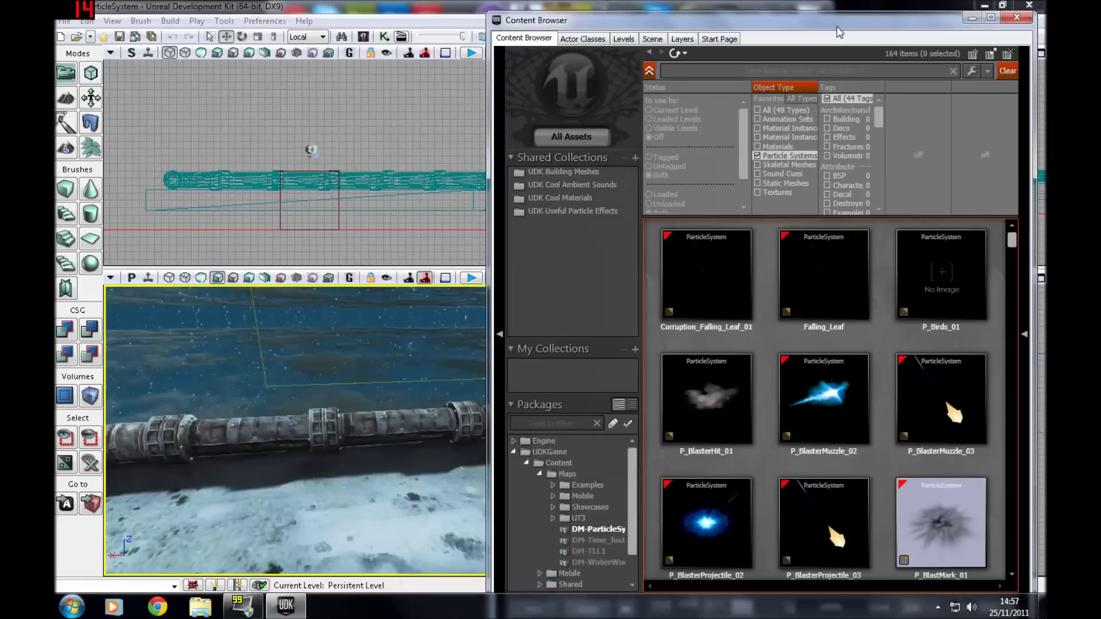
- View the P_BlasterMuzzle_02 particle system in Cascade and close it again
{"action": "left_click", "coordinate": [801, 371]}
{"action": "double_click", "coordinate": [820, 398]}
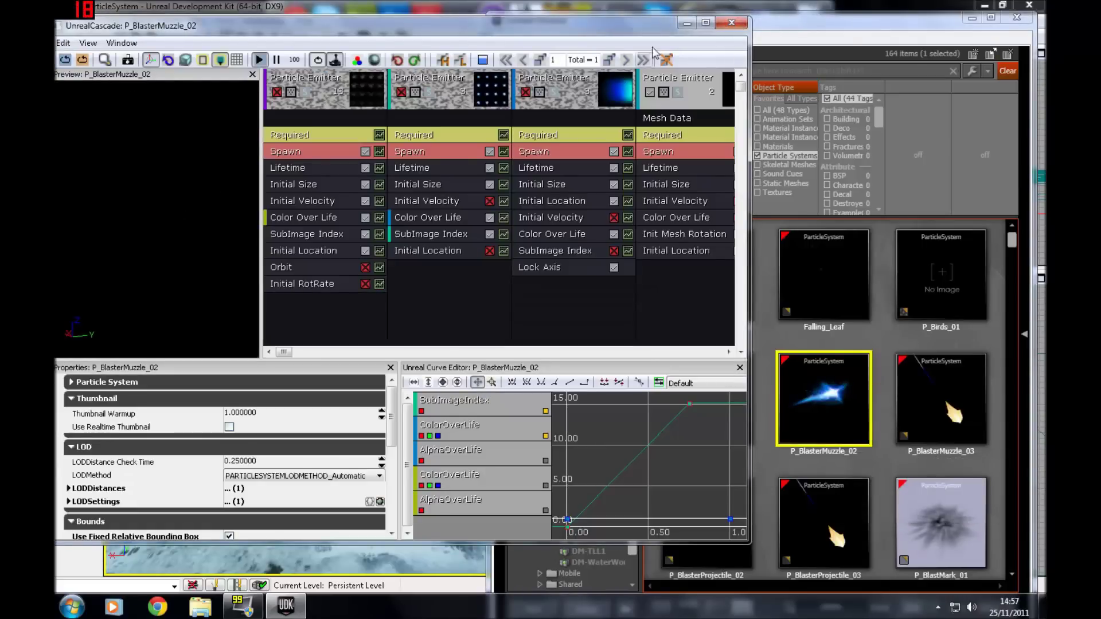
{"action": "left_click", "coordinate": [720, 24]}
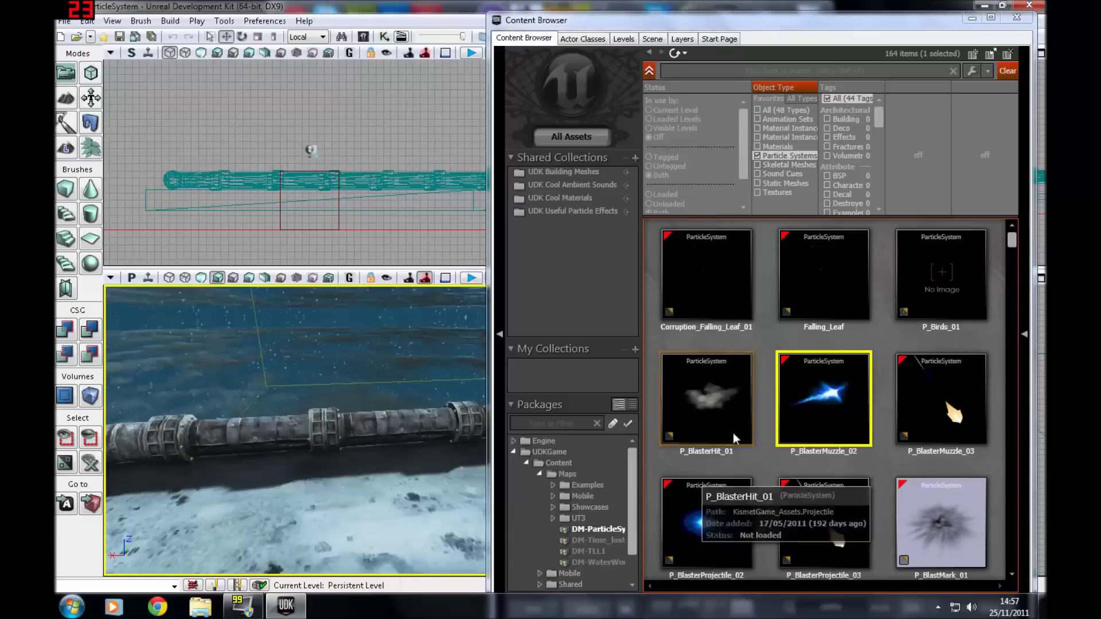
- Find the P_FX_Fire_SubUV_01 particle system and open it in Cascade to preview the fire
{"action": "scroll", "coordinate": [738, 414], "scroll_direction": "down", "scroll_amount": 5}
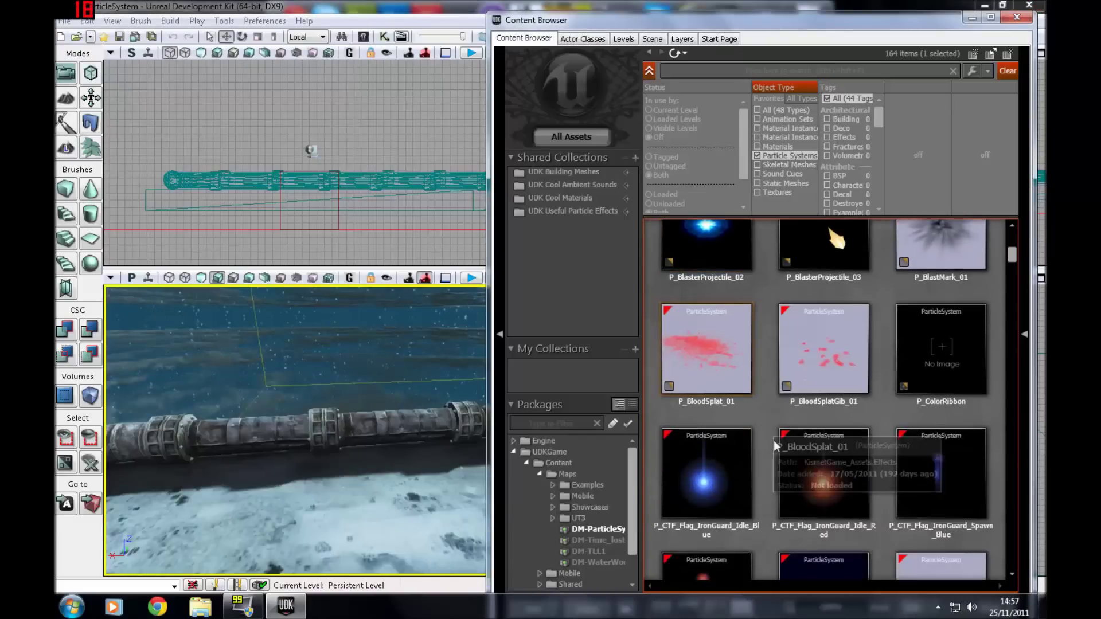
{"action": "scroll", "coordinate": [796, 273], "scroll_direction": "down", "scroll_amount": 6}
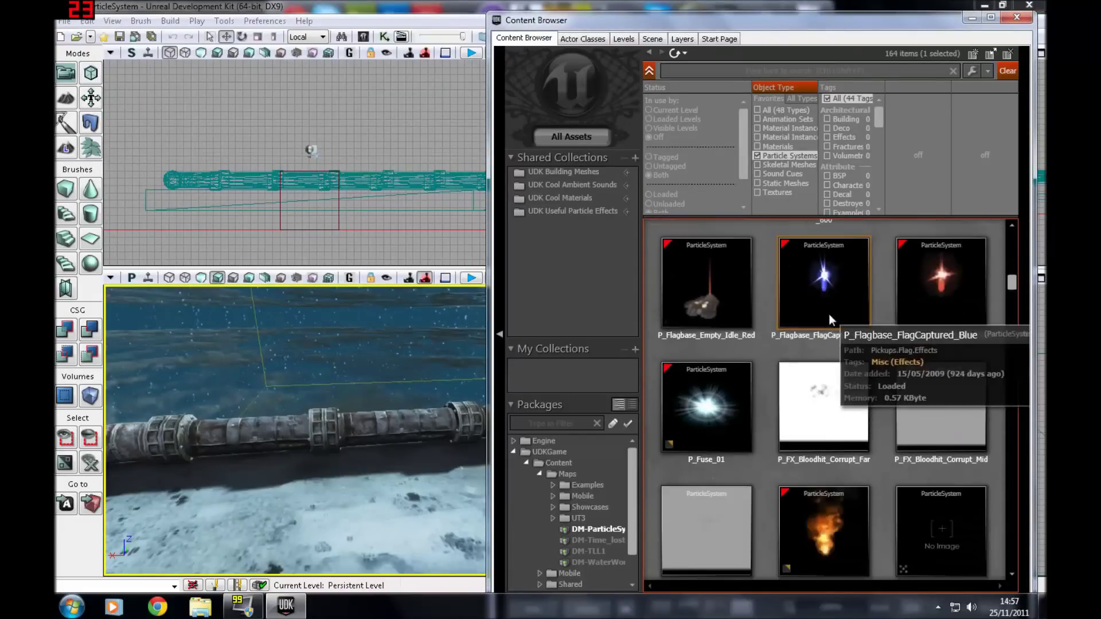
{"action": "double_click", "coordinate": [830, 456]}
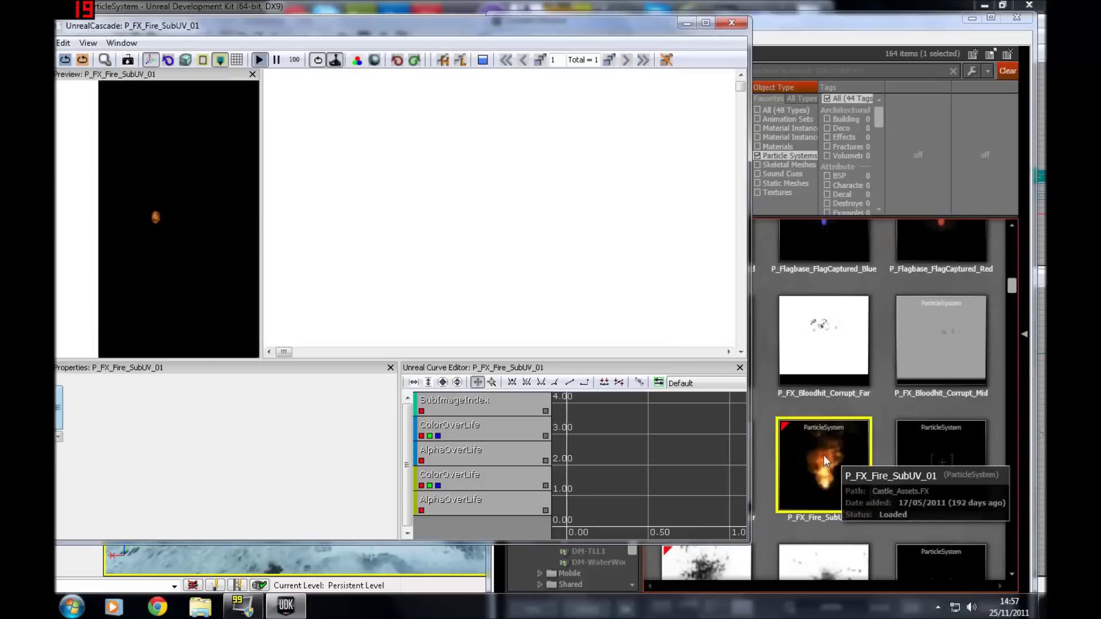
{"action": "mouse_move", "coordinate": [153, 242]}
{"action": "left_mouse_down"}
{"action": "mouse_move", "coordinate": [201, 266]}
{"action": "mouse_move", "coordinate": [151, 242]}
{"action": "mouse_move", "coordinate": [147, 220]}
{"action": "mouse_move", "coordinate": [138, 232]}
{"action": "mouse_move", "coordinate": [154, 247]}
{"action": "mouse_move", "coordinate": [147, 252]}
{"action": "mouse_move", "coordinate": [167, 242]}
{"action": "left_mouse_up"}
{"action": "mouse_move", "coordinate": [392, 443]}
{"action": "left_mouse_down"}
{"action": "mouse_move", "coordinate": [398, 457]}
{"action": "mouse_move", "coordinate": [401, 444]}
{"action": "left_mouse_up"}
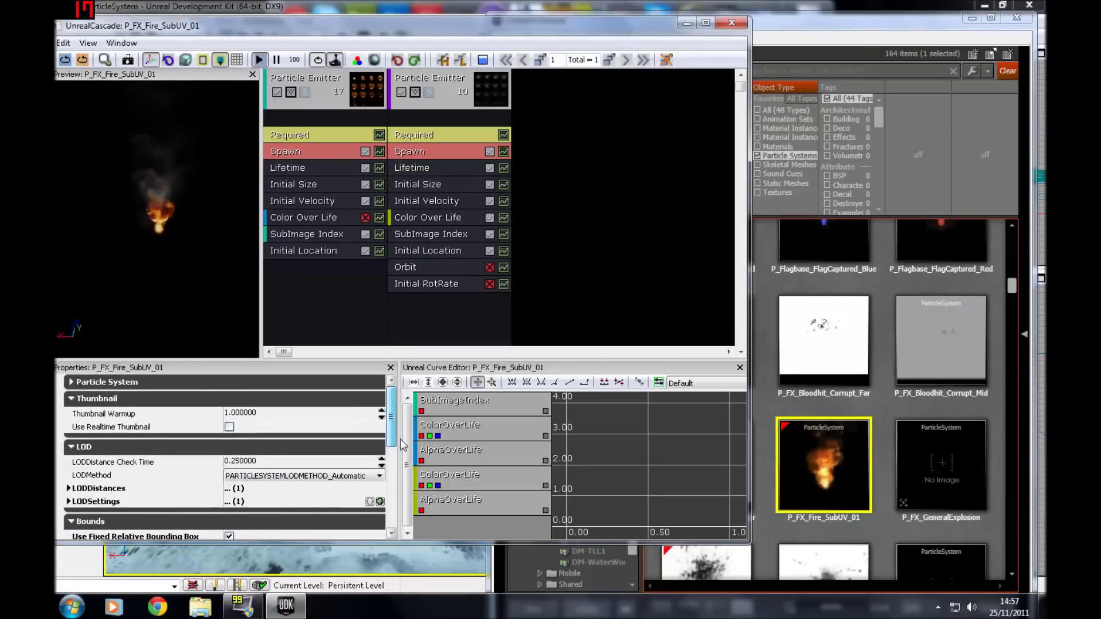
- Expand the fire's Particle System properties and switch Use Realtime Thumbnail on and back off
{"action": "left_click", "coordinate": [135, 382]}
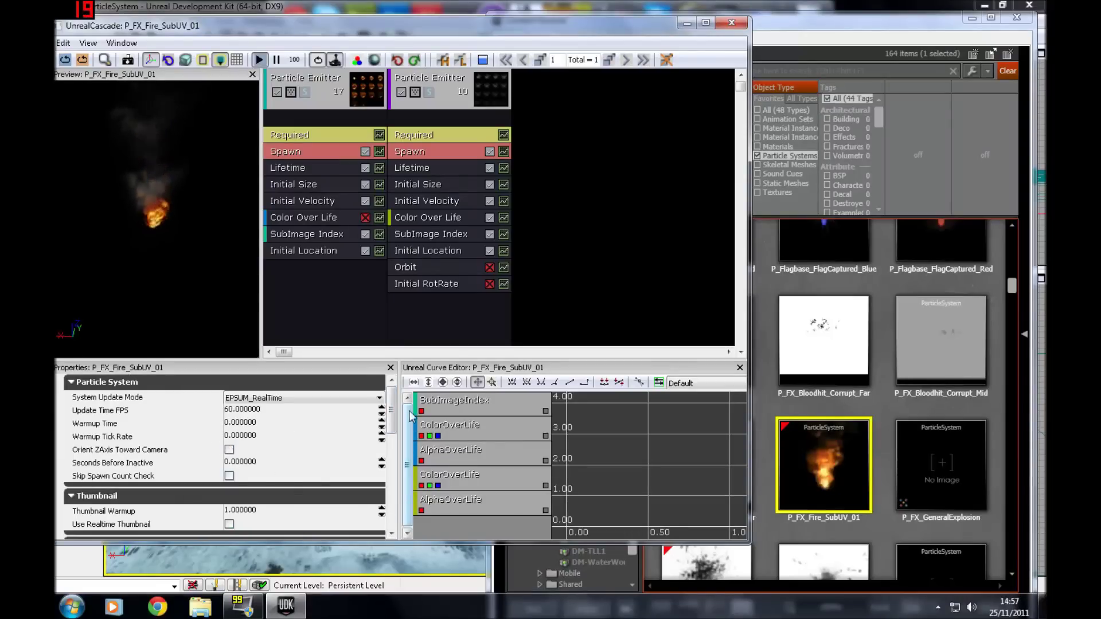
{"action": "scroll", "coordinate": [210, 457], "scroll_direction": "down", "scroll_amount": 3}
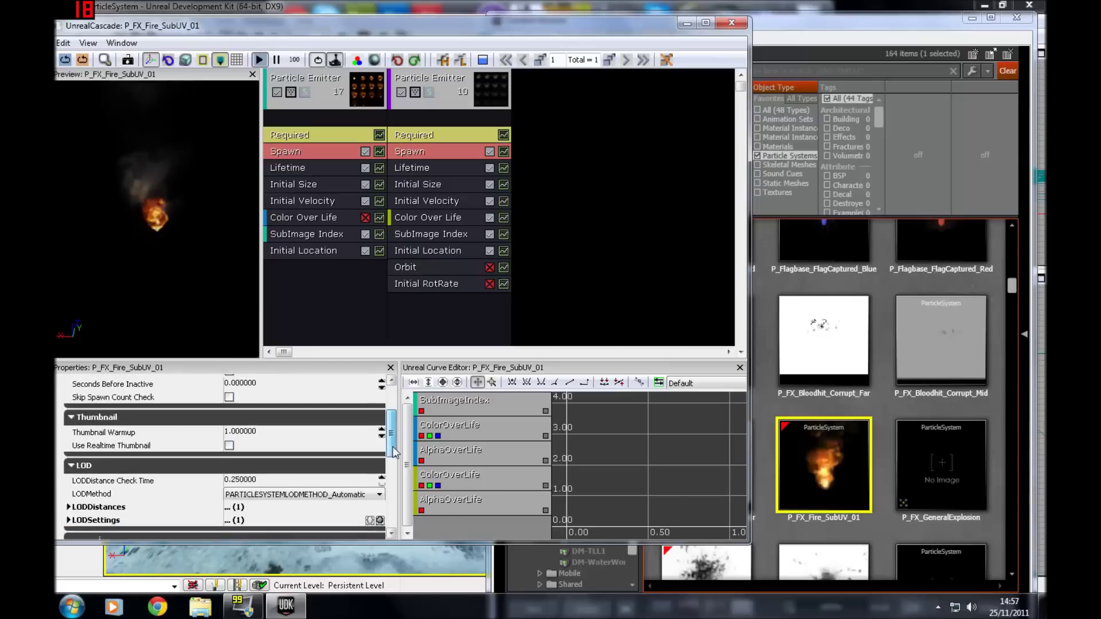
{"action": "left_click", "coordinate": [230, 438]}
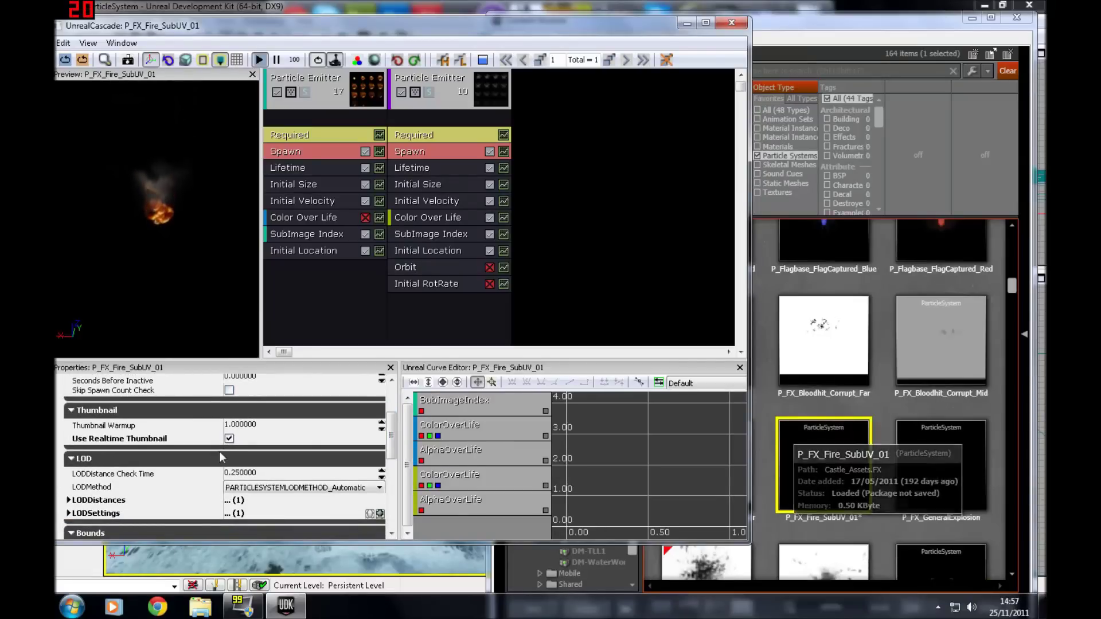
{"action": "left_click", "coordinate": [230, 438]}
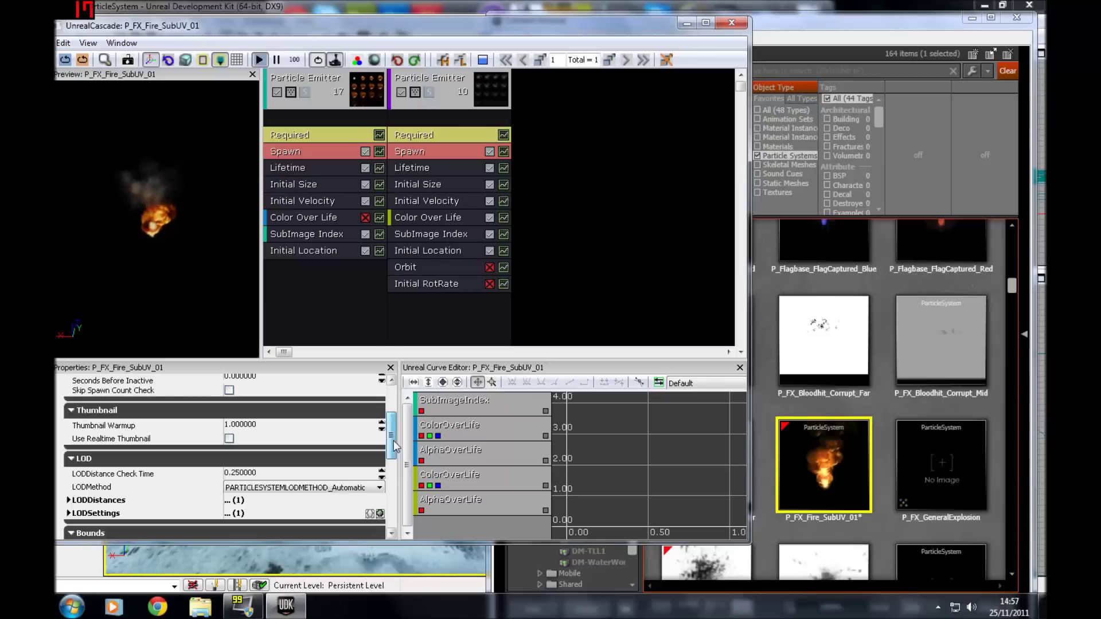
- Review the fire's Bounds, Delay and Macro UV properties and close Cascade
{"action": "left_click_drag", "start_coordinate": [395, 446], "coordinate": [394, 456]}
{"action": "scroll", "coordinate": [244, 447], "scroll_direction": "down", "scroll_amount": 5}
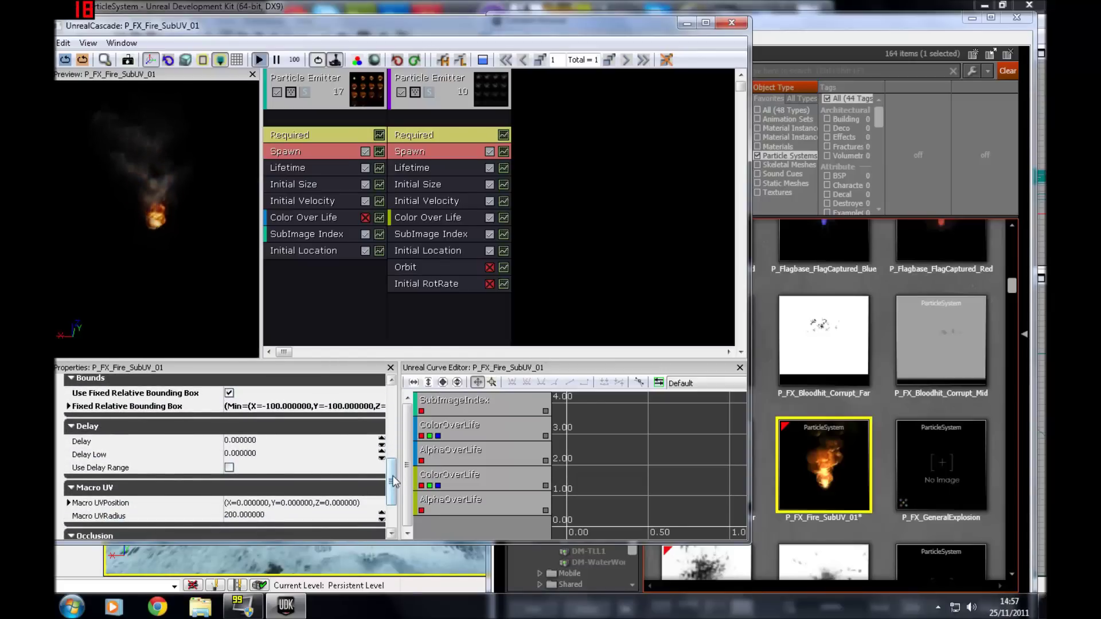
{"action": "left_click_drag", "start_coordinate": [395, 482], "coordinate": [507, 373]}
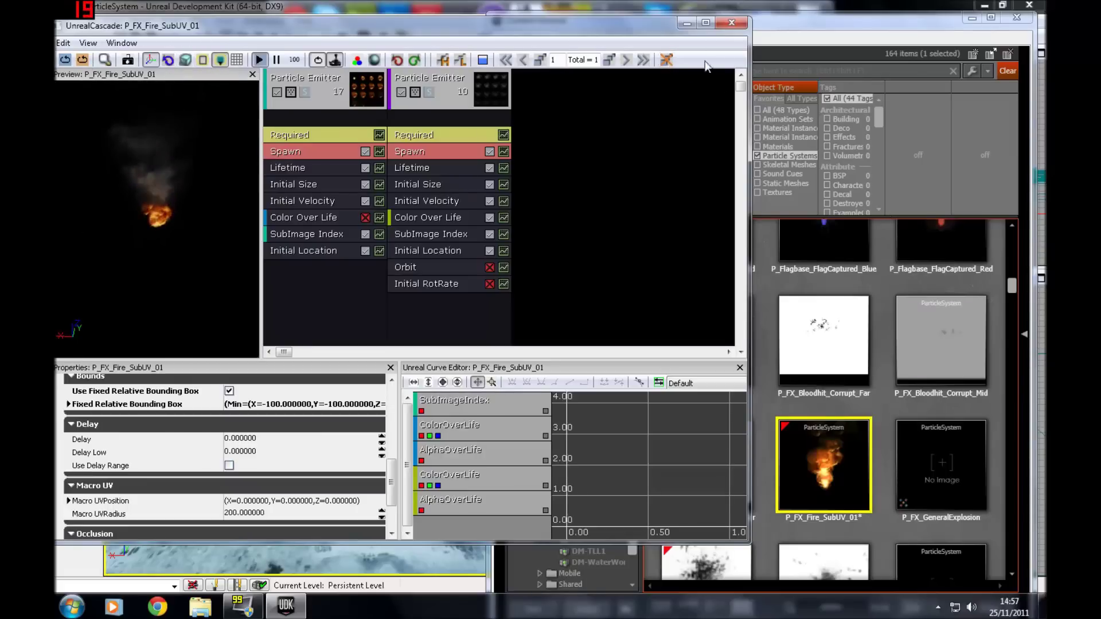
{"action": "left_click", "coordinate": [731, 22]}
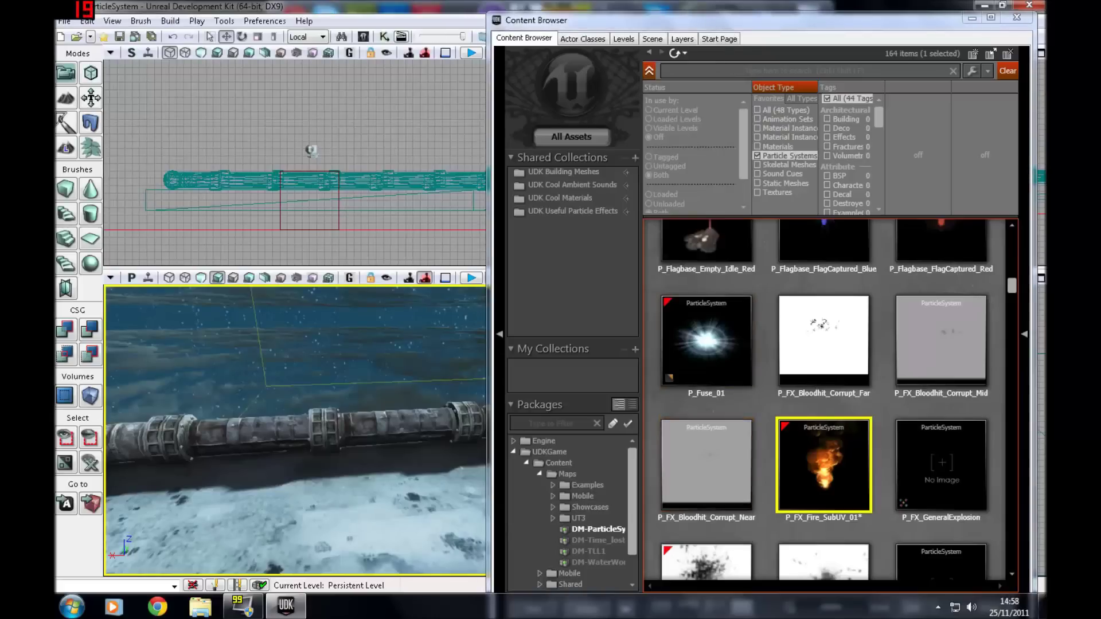
- Place a P_FX_Fire_SubUV_01 emitter on the snowy floor near the pipe in the perspective view
{"action": "right_click_drag", "start_coordinate": [295, 431], "coordinate": [709, 287]}
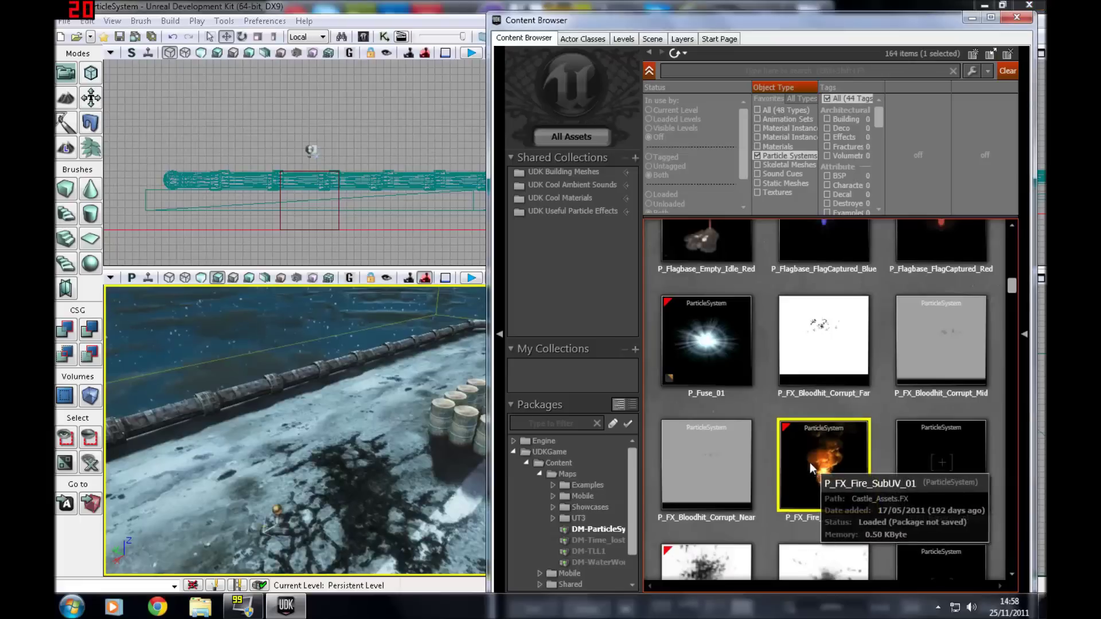
{"action": "left_click_drag", "start_coordinate": [810, 462], "coordinate": [654, 477]}
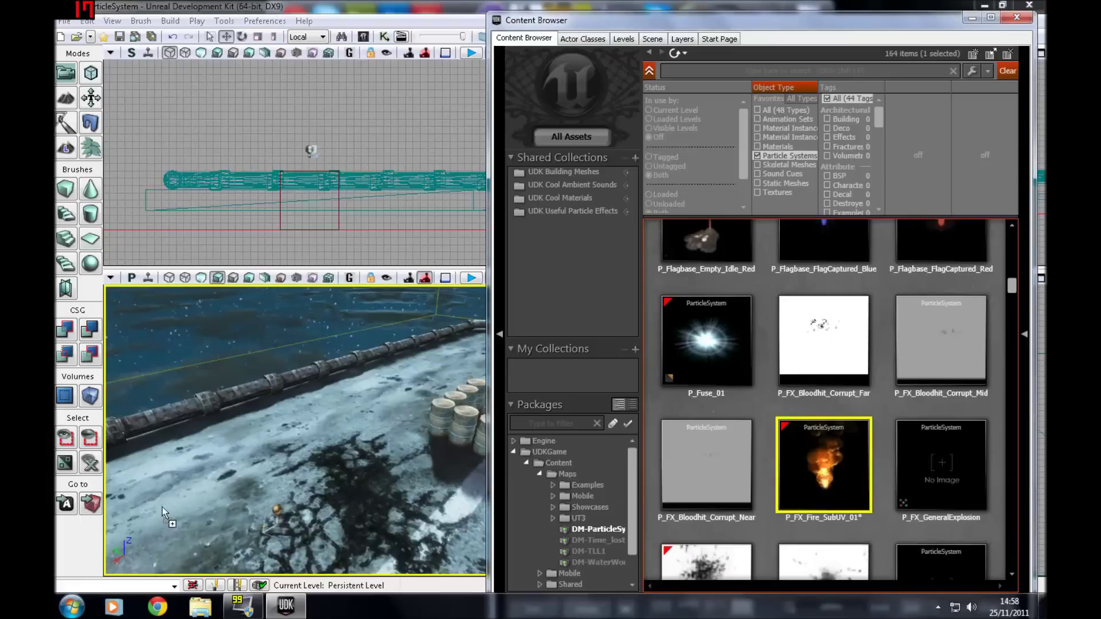
{"action": "left_click_drag", "start_coordinate": [212, 498], "coordinate": [162, 506]}
{"action": "right_click_drag", "start_coordinate": [294, 430], "coordinate": [487, 265]}
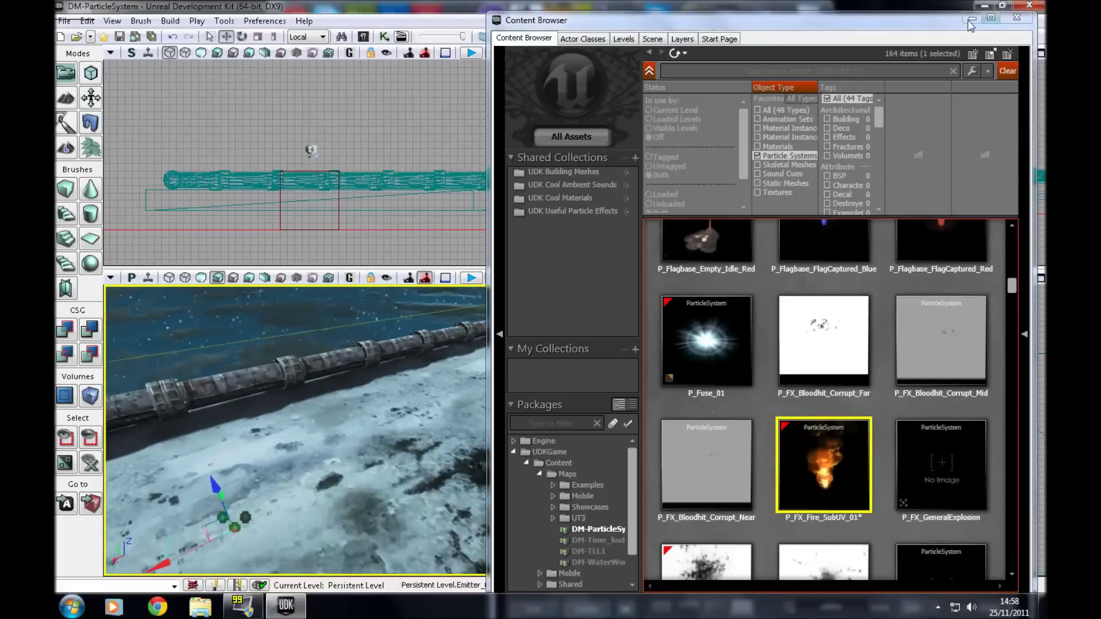
- Minimize the Content Browser and play the level in the viewport to look at the fire, leaving play mode when done
{"action": "left_click", "coordinate": [973, 18]}
{"action": "left_click", "coordinate": [470, 279]}
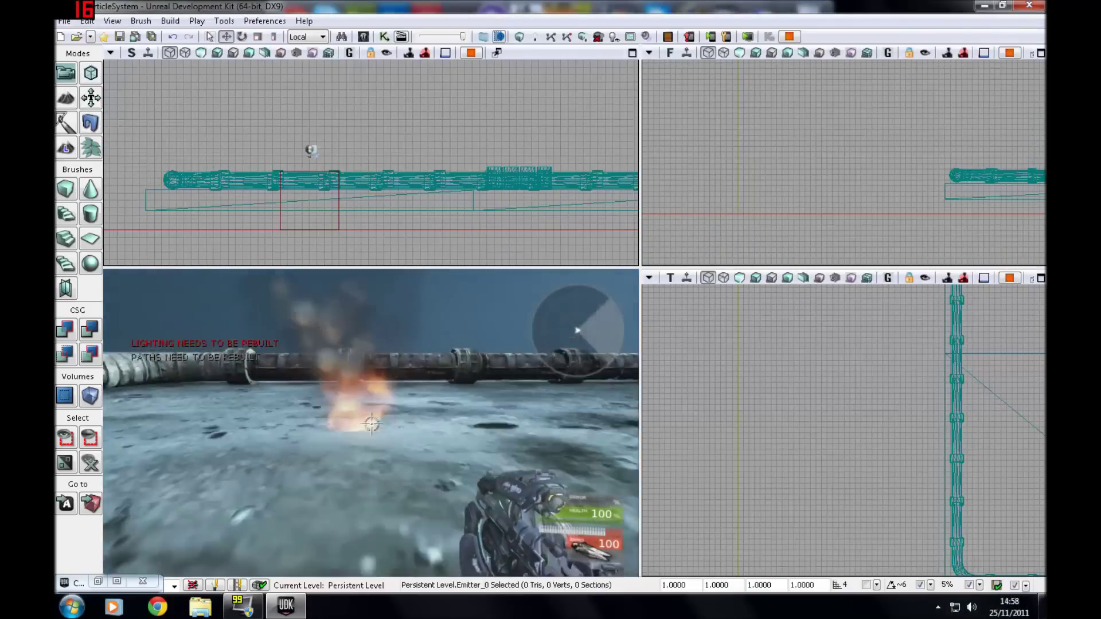
{"action": "key", "text": "w"}
{"action": "key", "text": "Escape"}
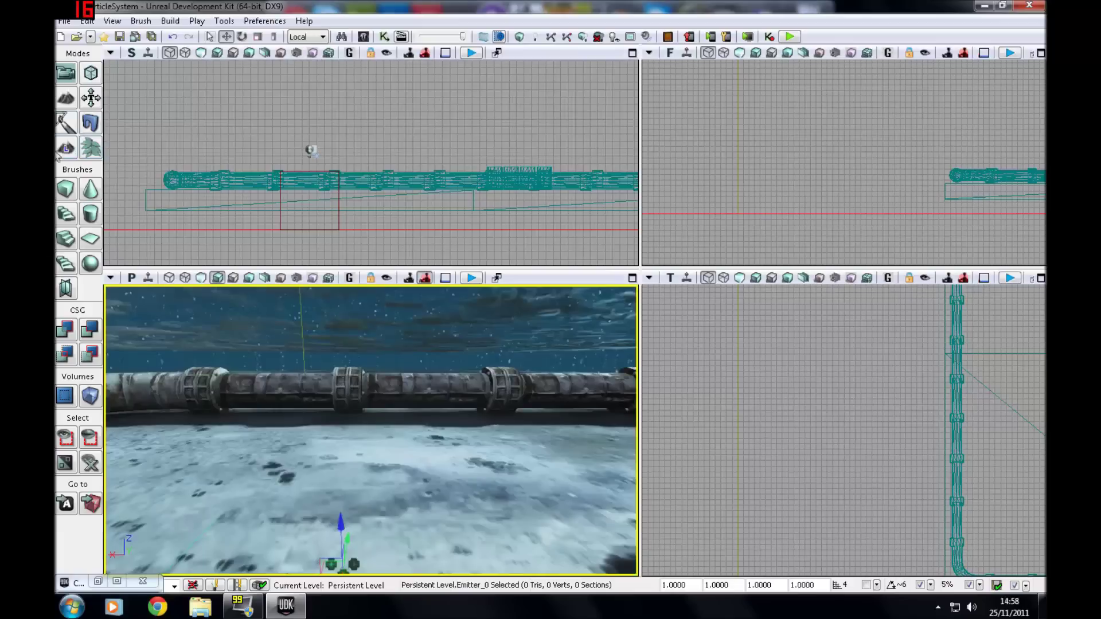
- Search the particle systems for "exp", add a P_FX_VehicleDeathExplosion emitter to the floor near the pipe and raise it slightly
{"action": "left_click_drag", "start_coordinate": [370, 430], "coordinate": [402, 487]}
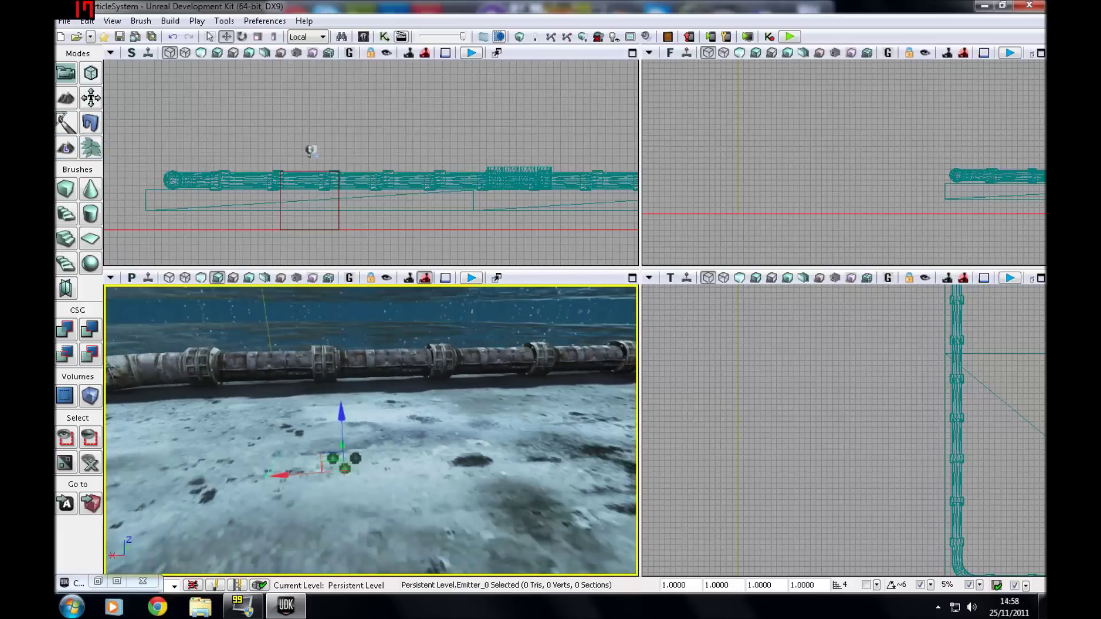
{"action": "left_click", "coordinate": [97, 582]}
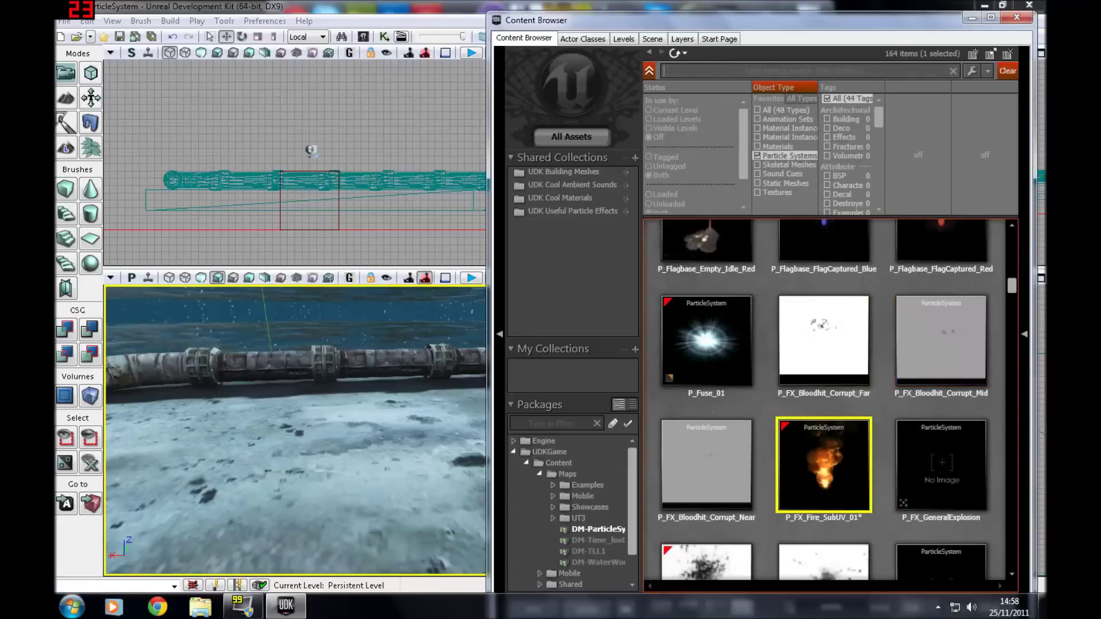
{"action": "left_click", "coordinate": [805, 70]}
{"action": "type", "text": "exp"}
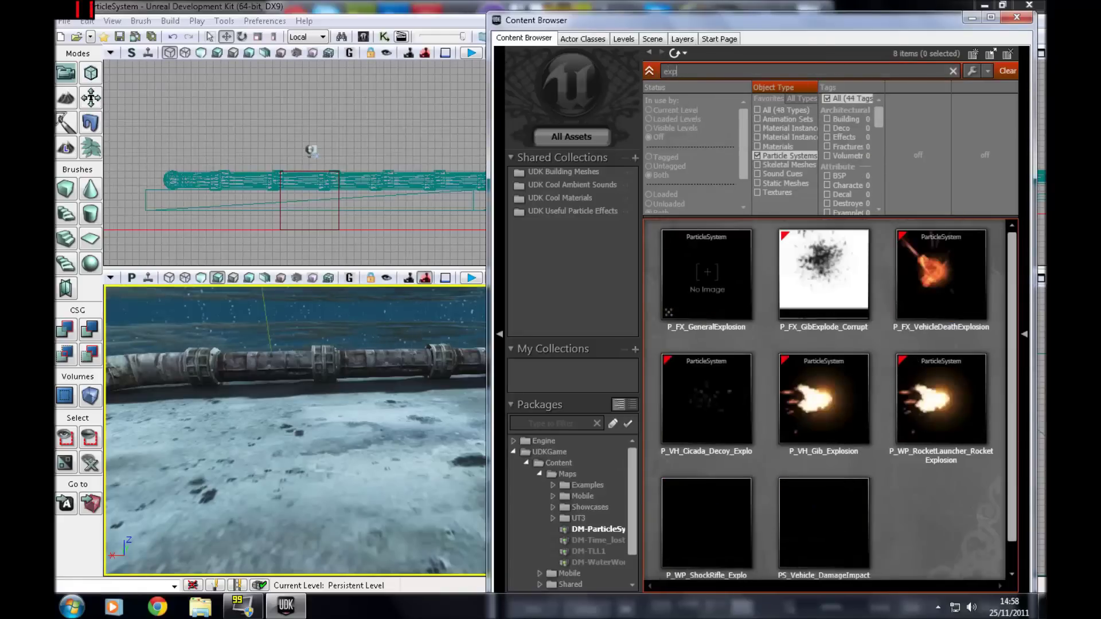
{"action": "left_click", "coordinate": [964, 270]}
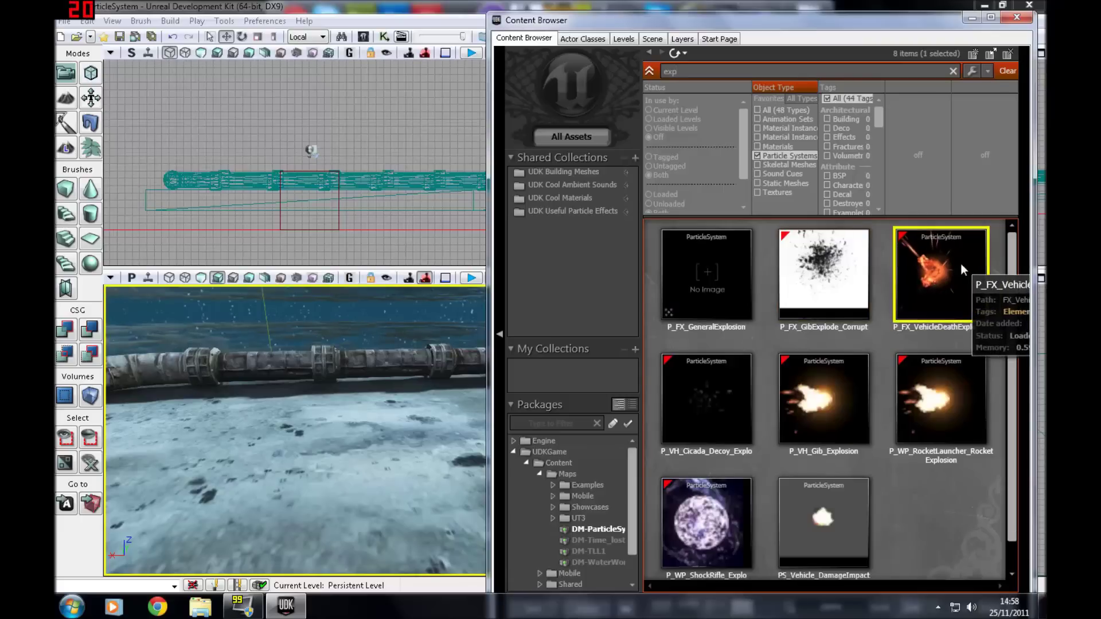
{"action": "right_click", "coordinate": [294, 367]}
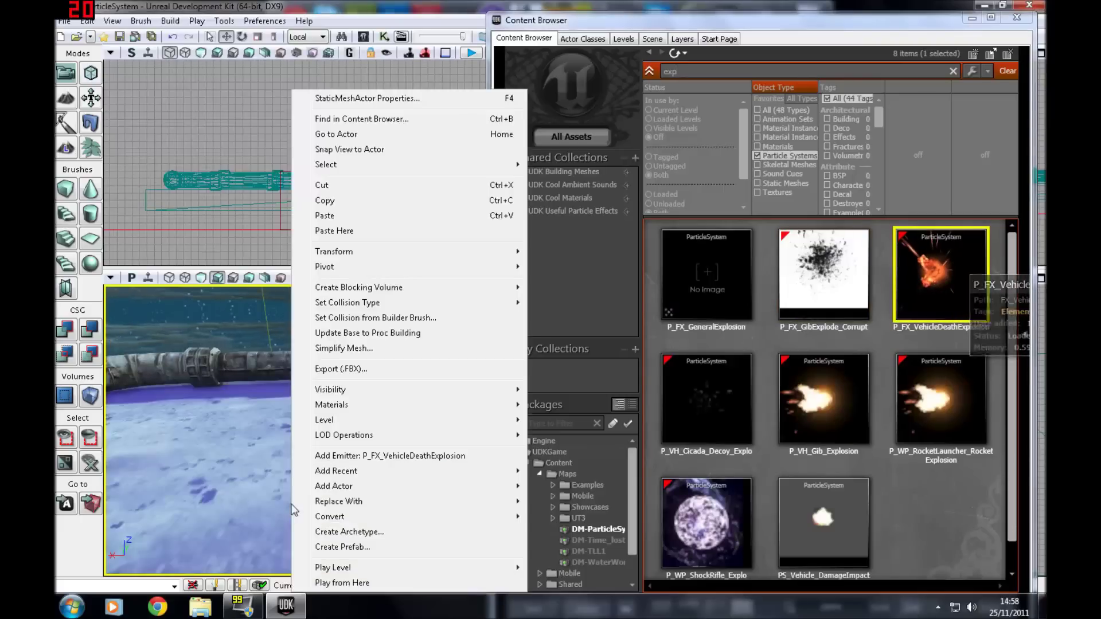
{"action": "left_click", "coordinate": [338, 456]}
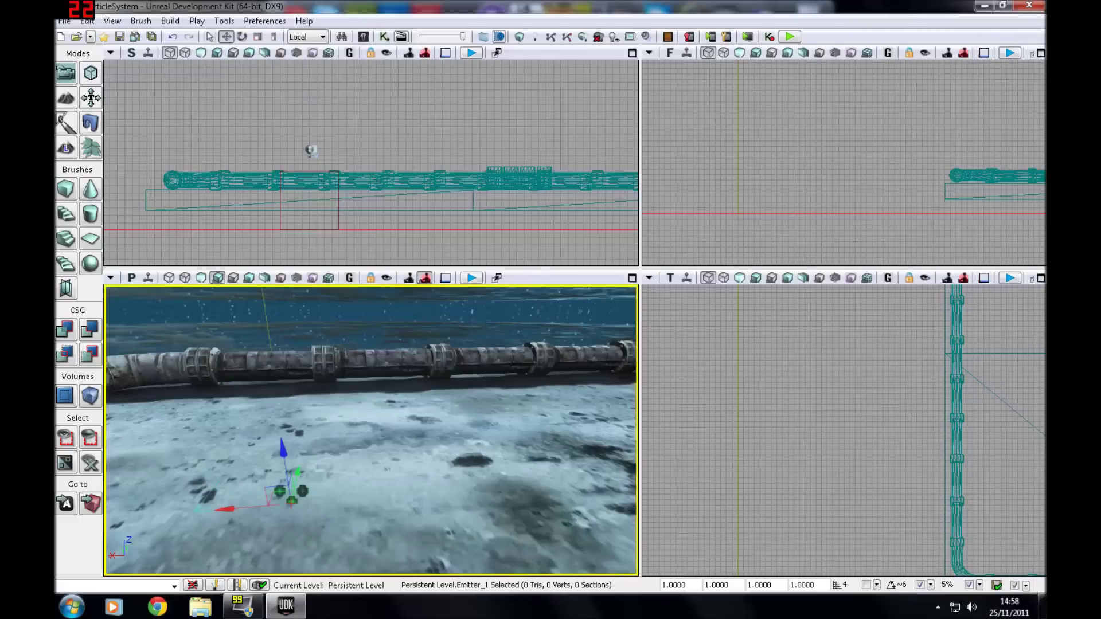
{"action": "left_click_drag", "start_coordinate": [282, 450], "coordinate": [277, 414]}
- Scale the explosion emitter uniformly to about 2.97, playing the level in the viewport before and after the change
{"action": "left_click", "coordinate": [471, 278]}
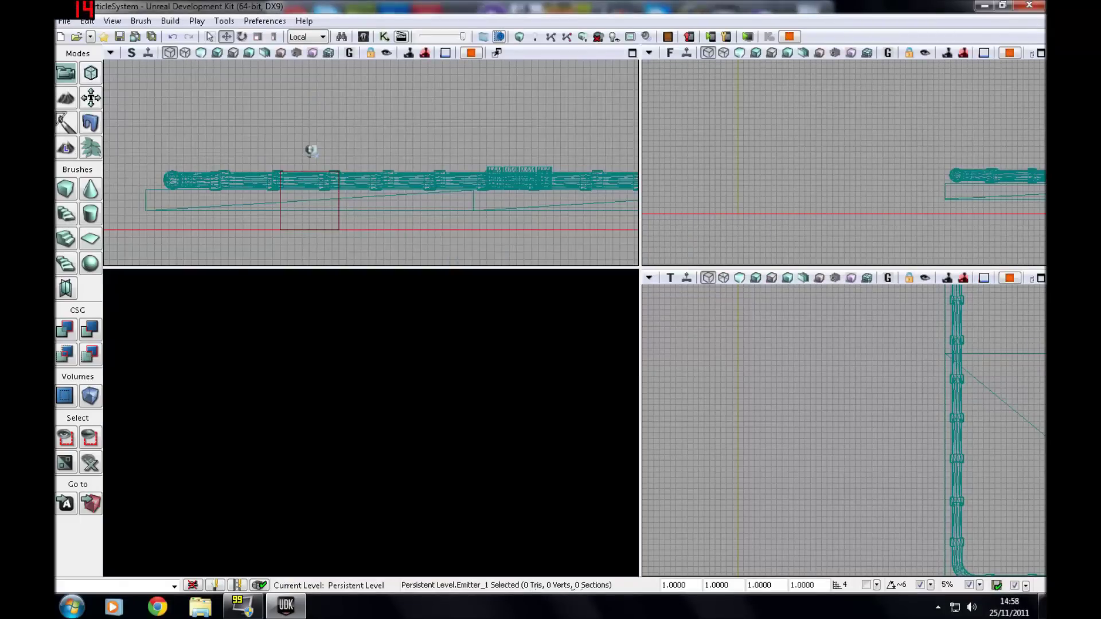
{"action": "key", "text": "Escape"}
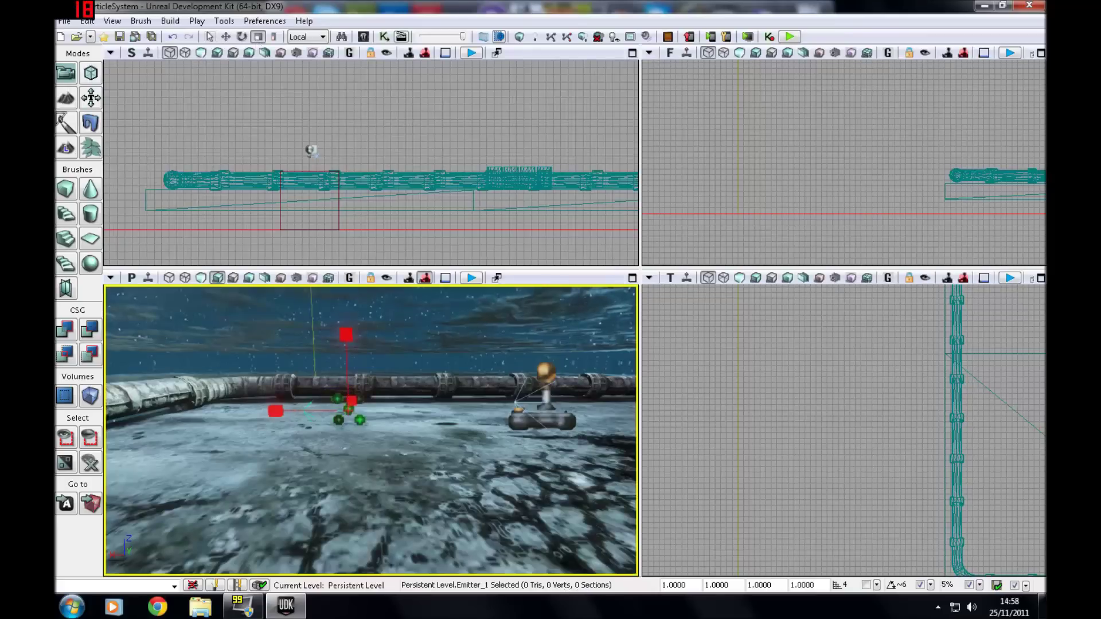
{"action": "left_click_drag", "start_coordinate": [329, 359], "coordinate": [330, 310]}
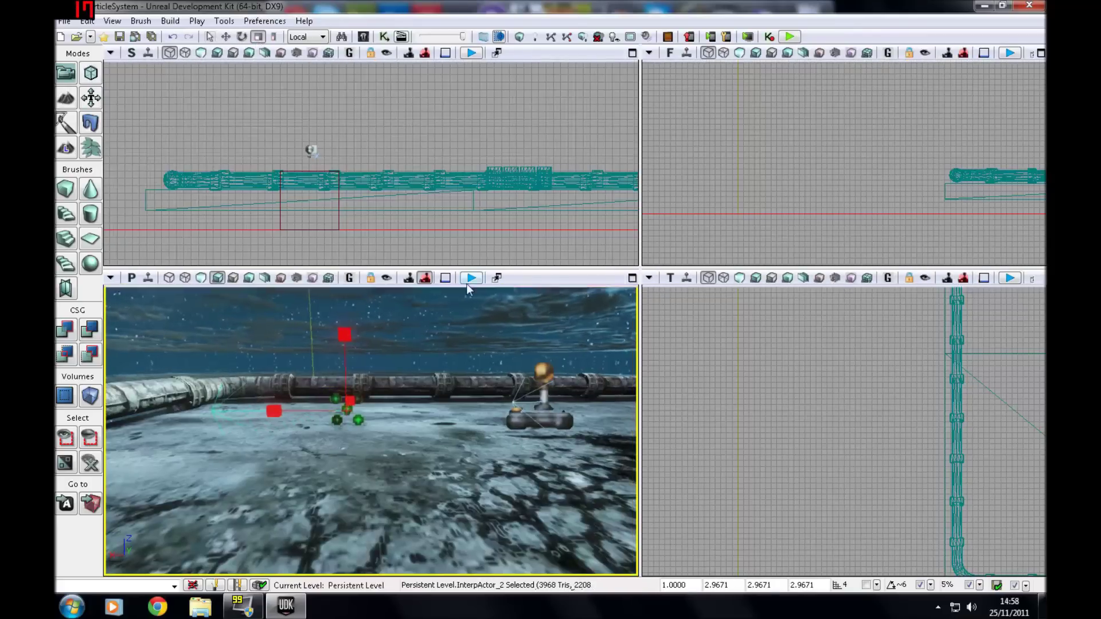
{"action": "left_click", "coordinate": [470, 290]}
{"action": "left_click", "coordinate": [469, 280]}
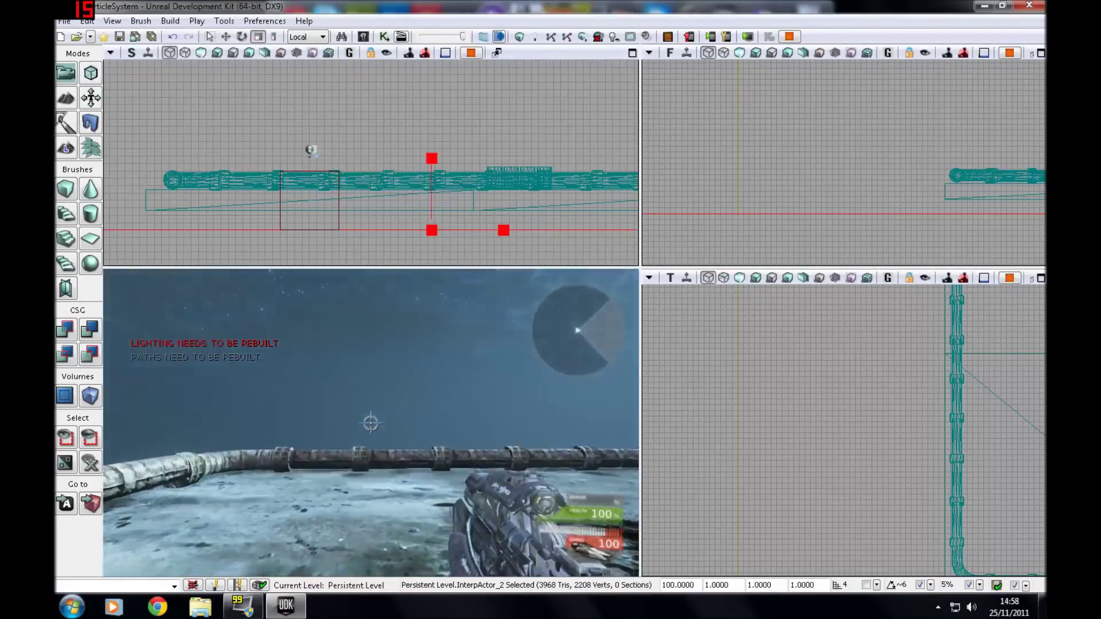
{"action": "key", "text": "Escape"}
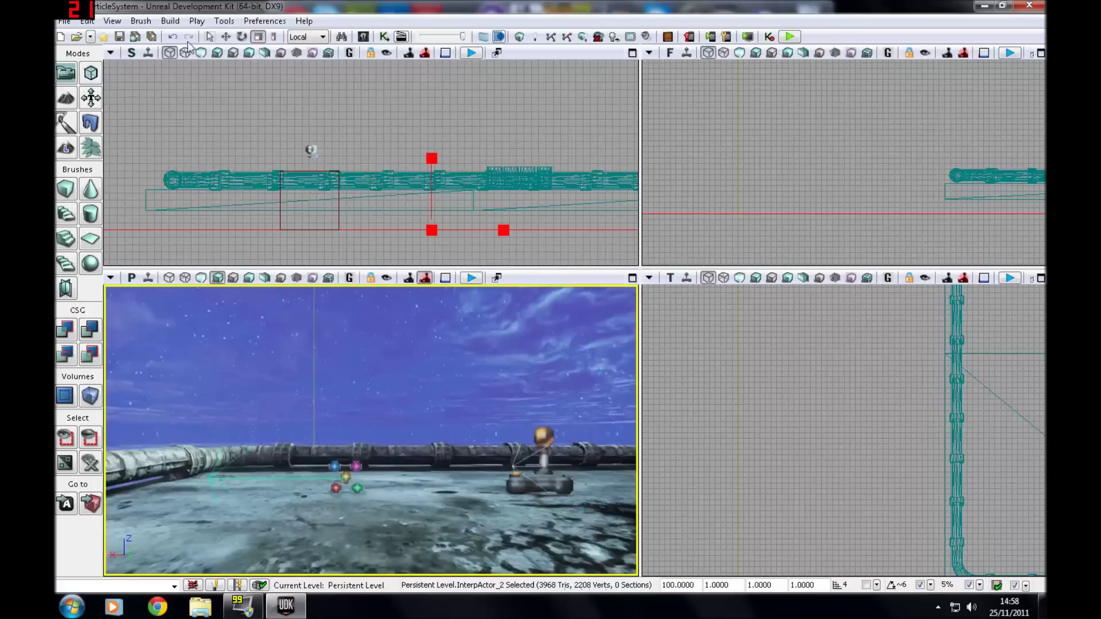
- Create a Matinee in Kismet's main sequence and open it, keeping the emitter in the perspective view uncovered
{"action": "mouse_move", "coordinate": [369, 430]}
{"action": "right_mouse_down"}
{"action": "mouse_move", "coordinate": [370, 355]}
{"action": "mouse_move", "coordinate": [370, 458]}
{"action": "mouse_move", "coordinate": [367, 418]}
{"action": "right_mouse_up"}
{"action": "left_click", "coordinate": [384, 36]}
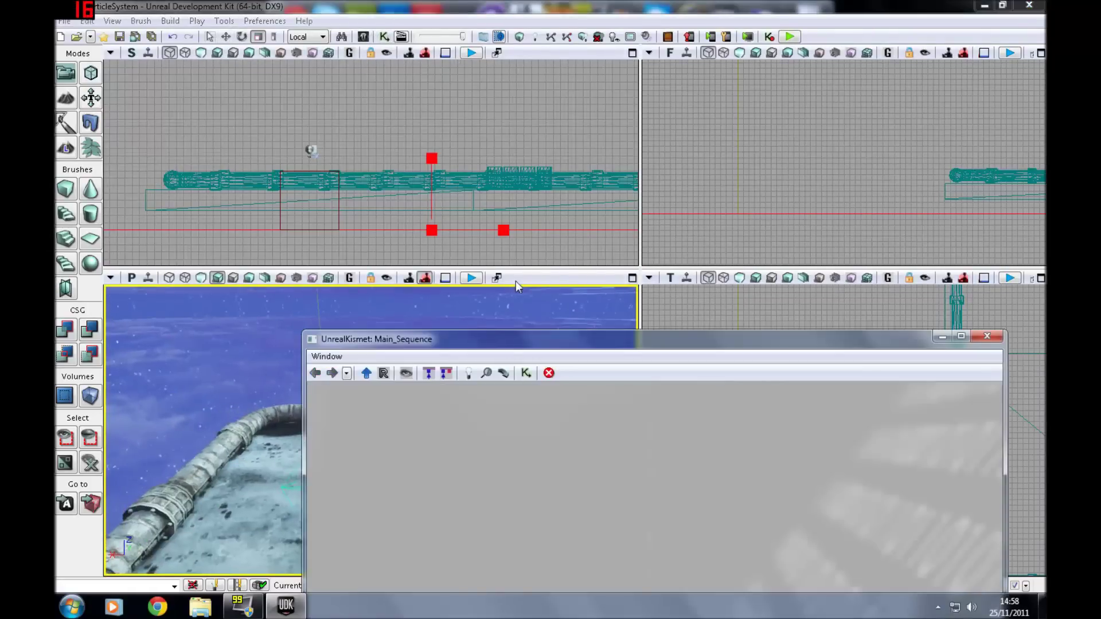
{"action": "left_click_drag", "start_coordinate": [514, 340], "coordinate": [673, 106]}
{"action": "right_click", "coordinate": [656, 280]}
{"action": "left_click", "coordinate": [704, 292]}
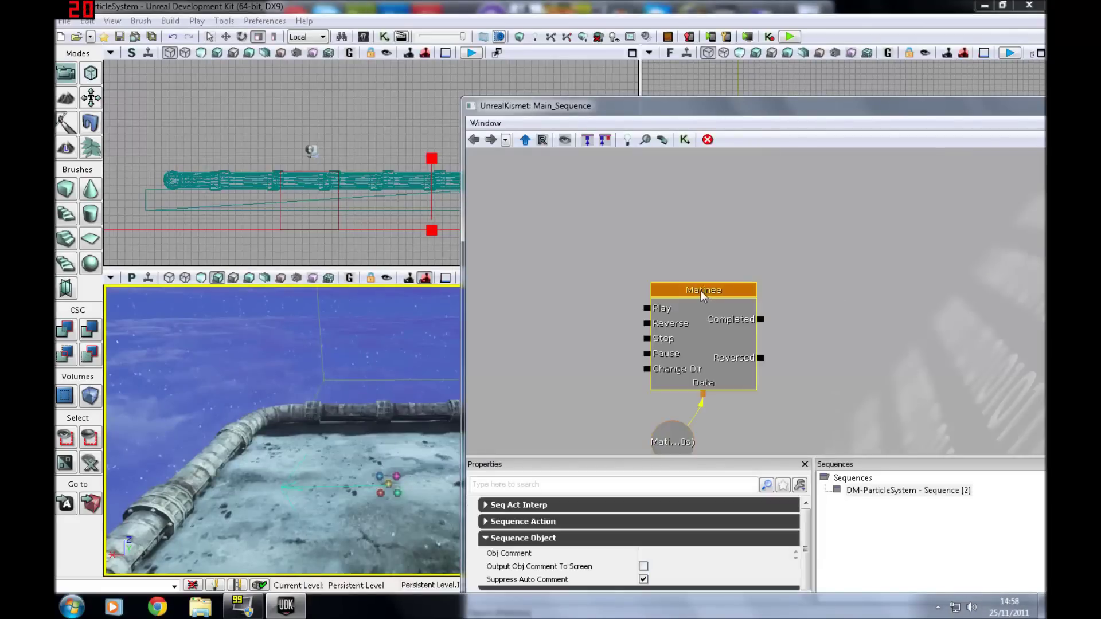
{"action": "double_click", "coordinate": [701, 291]}
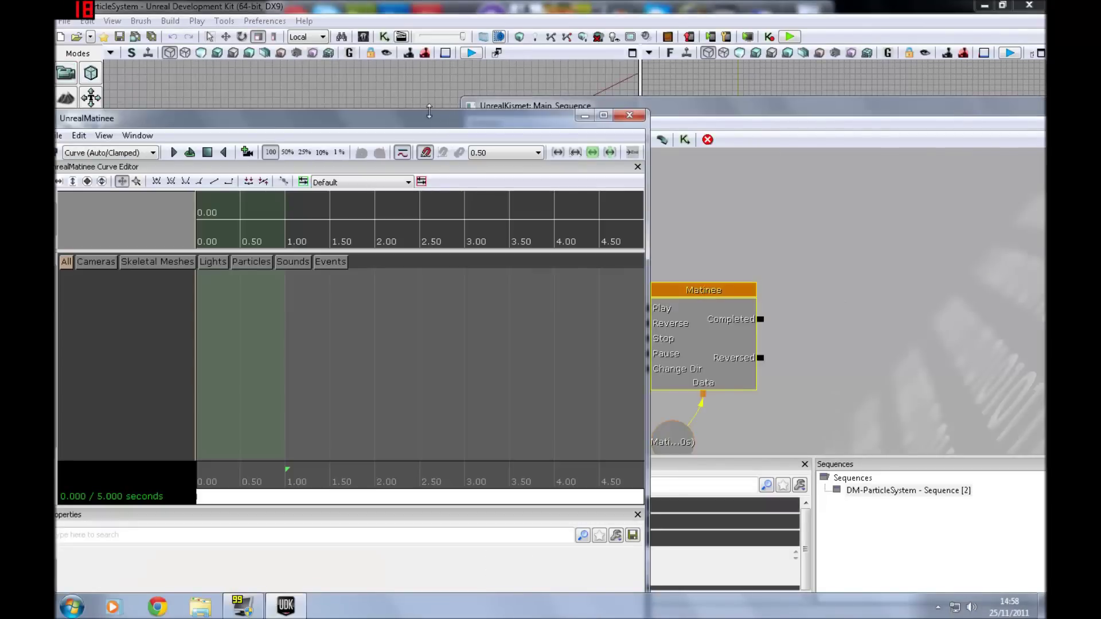
{"action": "left_click_drag", "start_coordinate": [429, 118], "coordinate": [923, 106]}
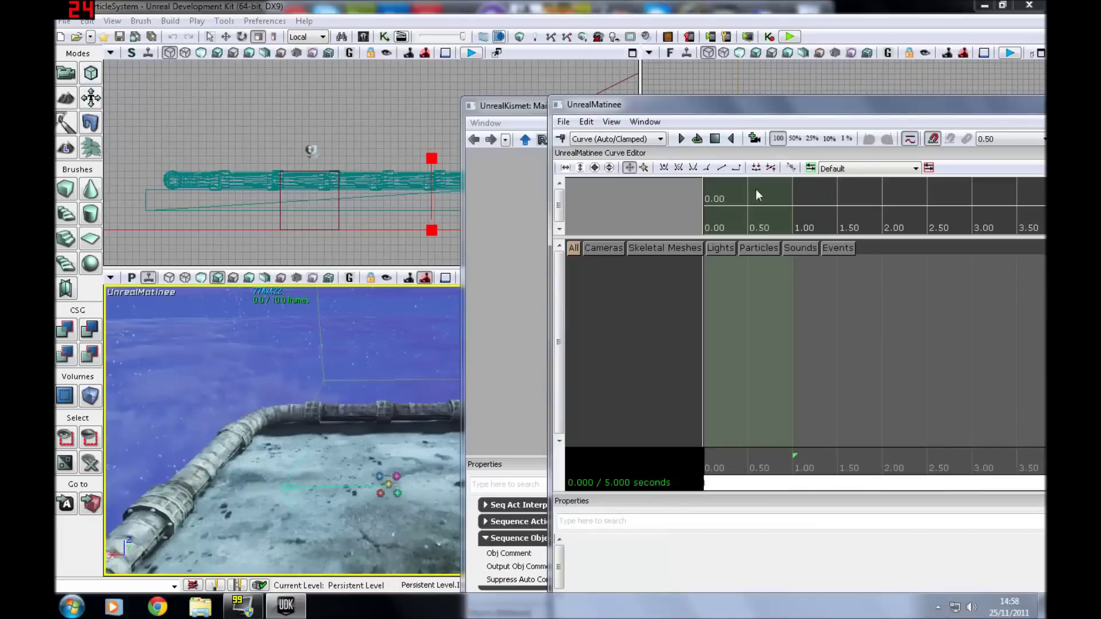
- Select the explosion emitter and add a new particle group named "explosion1" for it in Matinee
{"action": "left_click", "coordinate": [396, 481]}
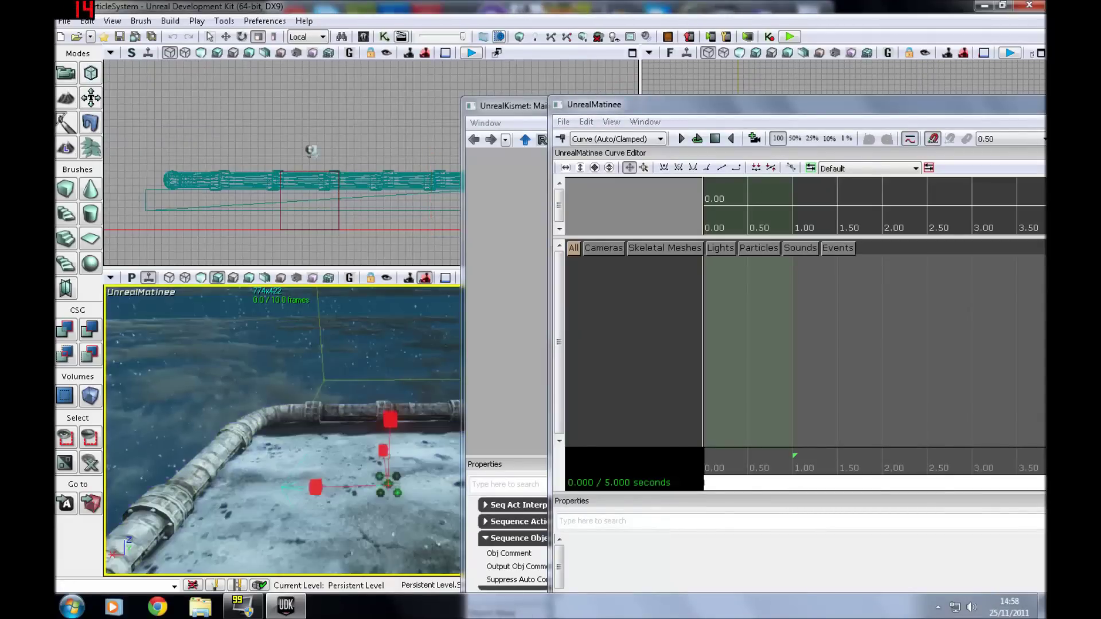
{"action": "right_click", "coordinate": [632, 320]}
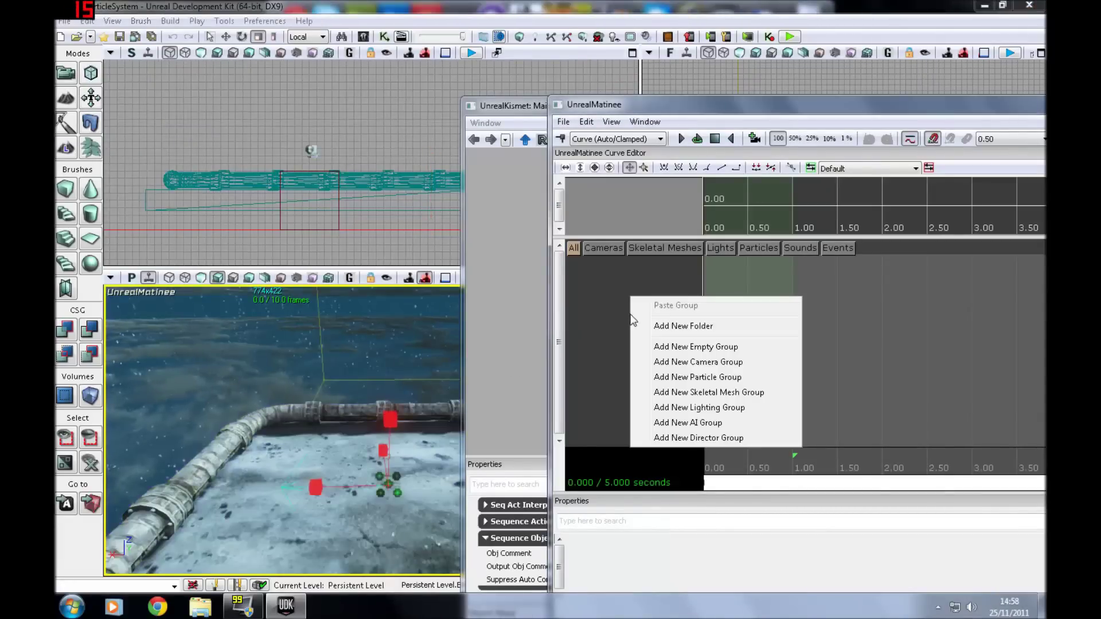
{"action": "left_click", "coordinate": [724, 377]}
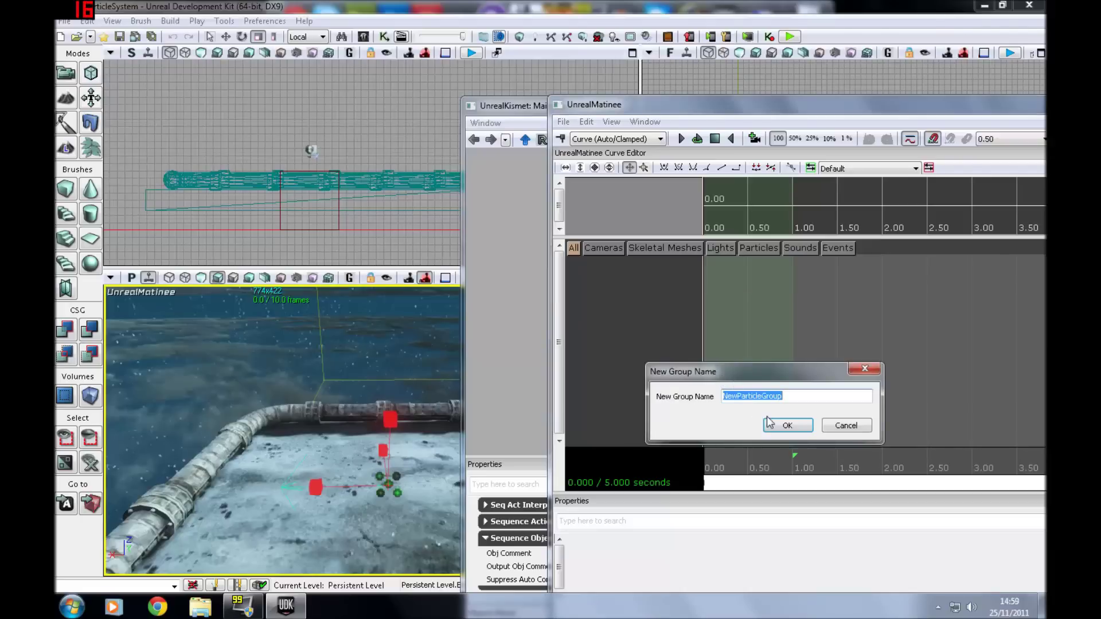
{"action": "type", "text": "expl"}
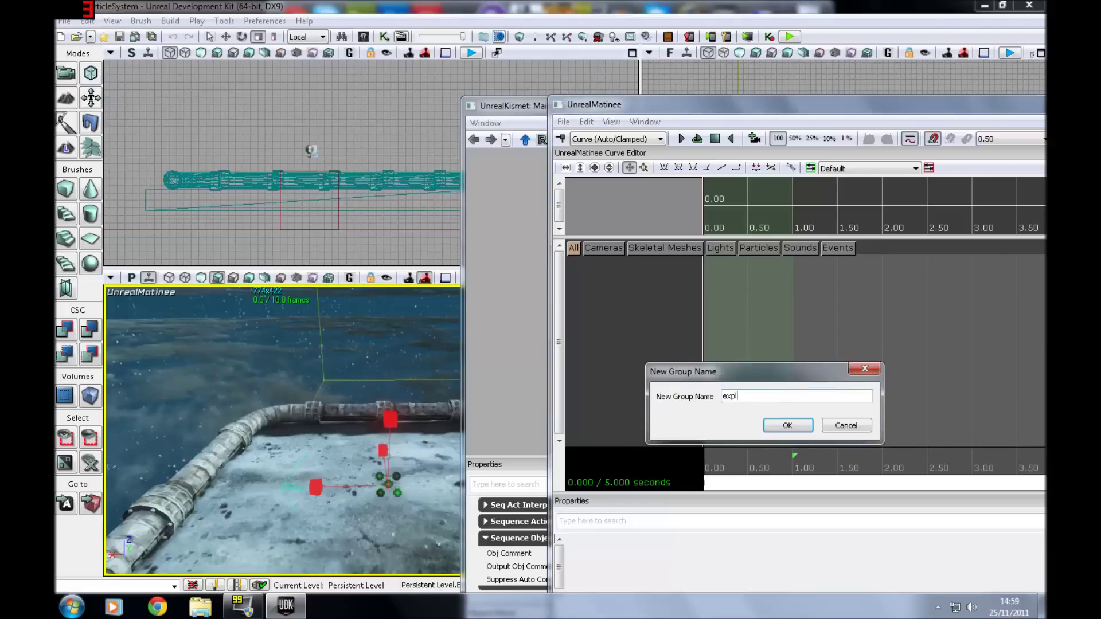
{"action": "type", "text": "osion1"}
{"action": "key", "text": "Return"}
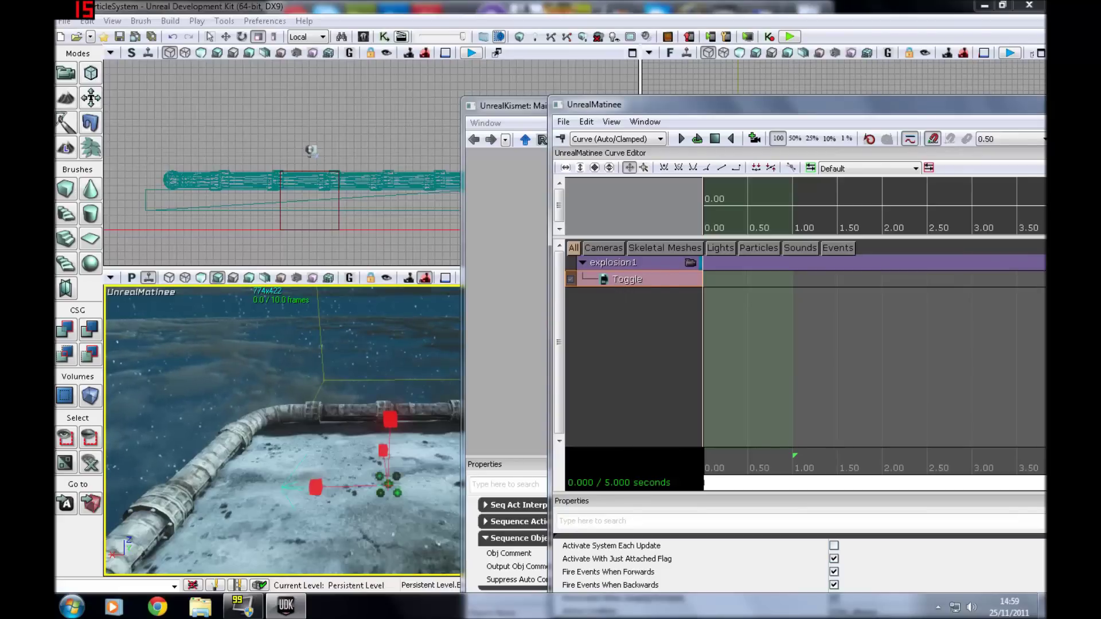
- Add a key with the toggle action On at 0.00 s on the explosion1 group's Toggle track
{"action": "left_click", "coordinate": [602, 250]}
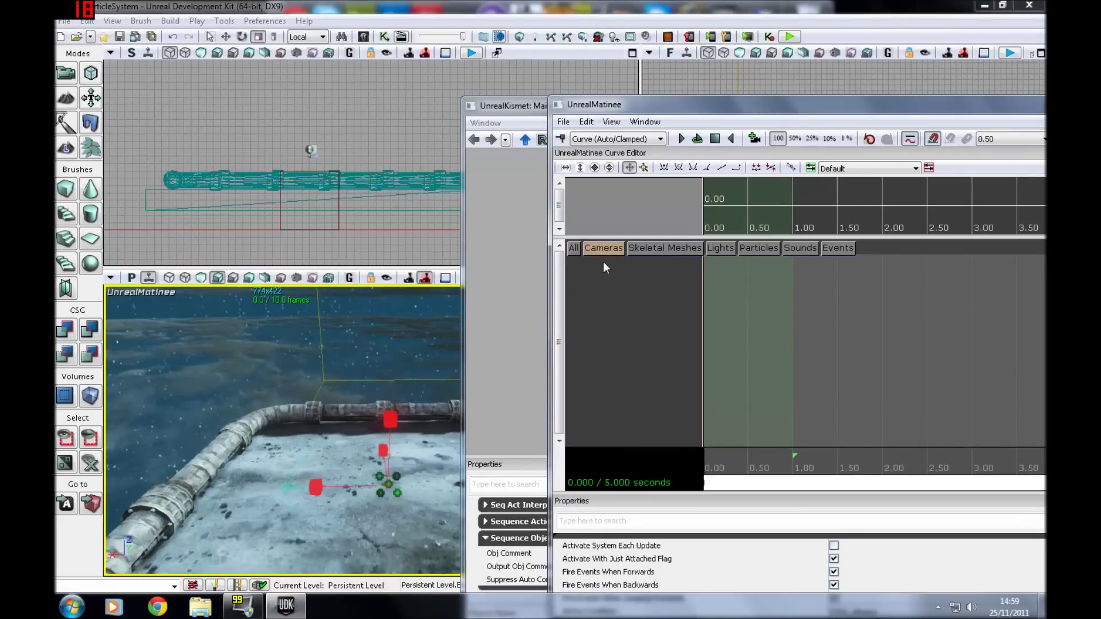
{"action": "left_click", "coordinate": [576, 250]}
{"action": "left_click", "coordinate": [600, 265]}
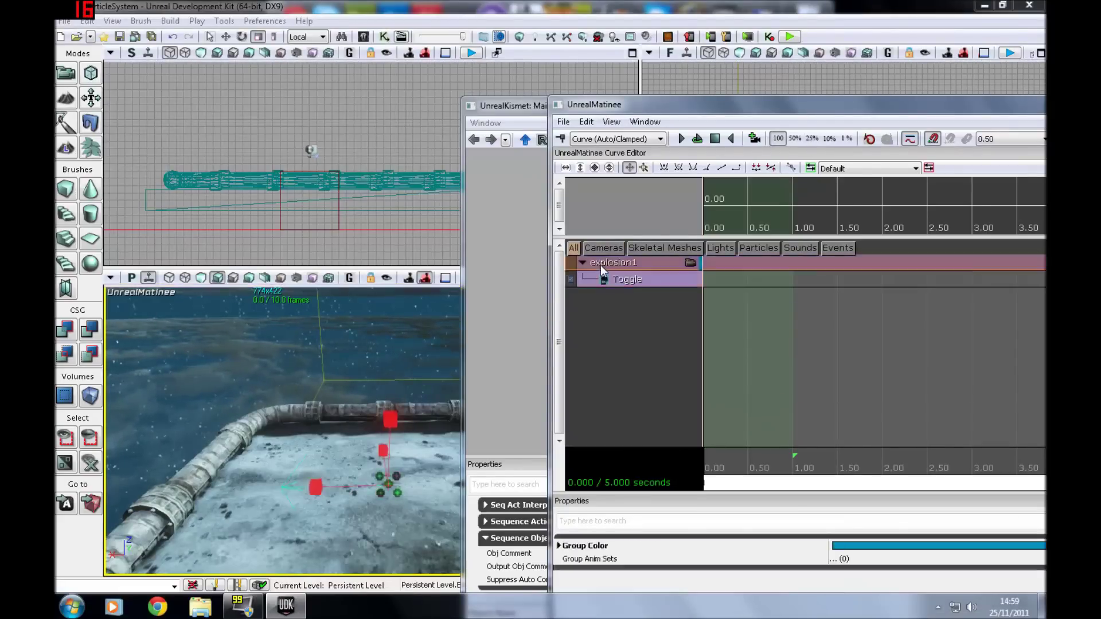
{"action": "left_click", "coordinate": [609, 277]}
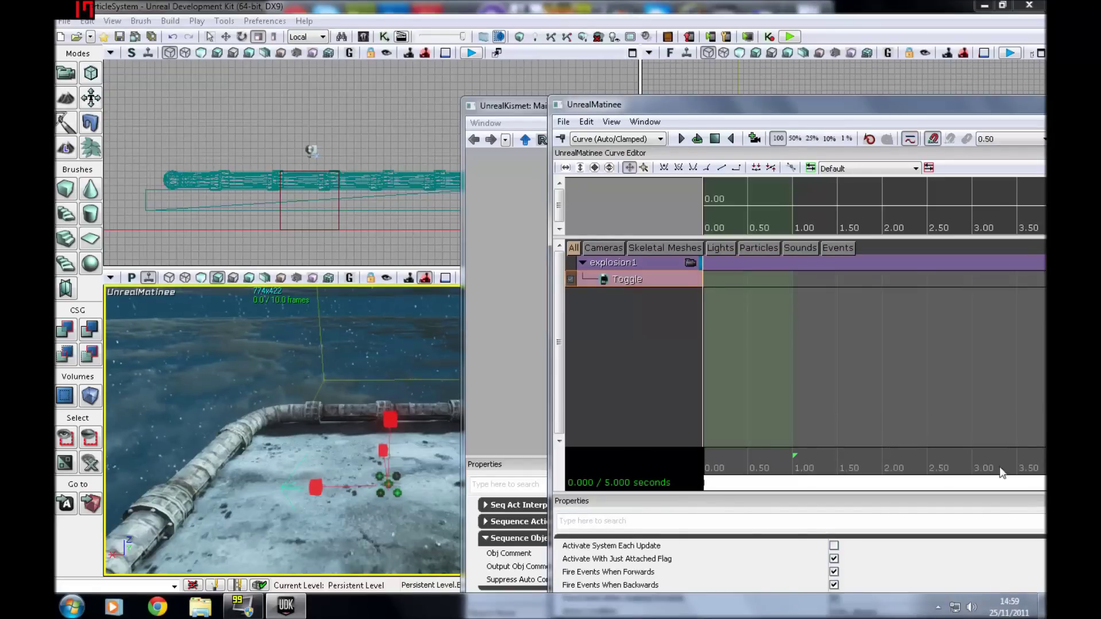
{"action": "left_click_drag", "start_coordinate": [827, 104], "coordinate": [814, 74]}
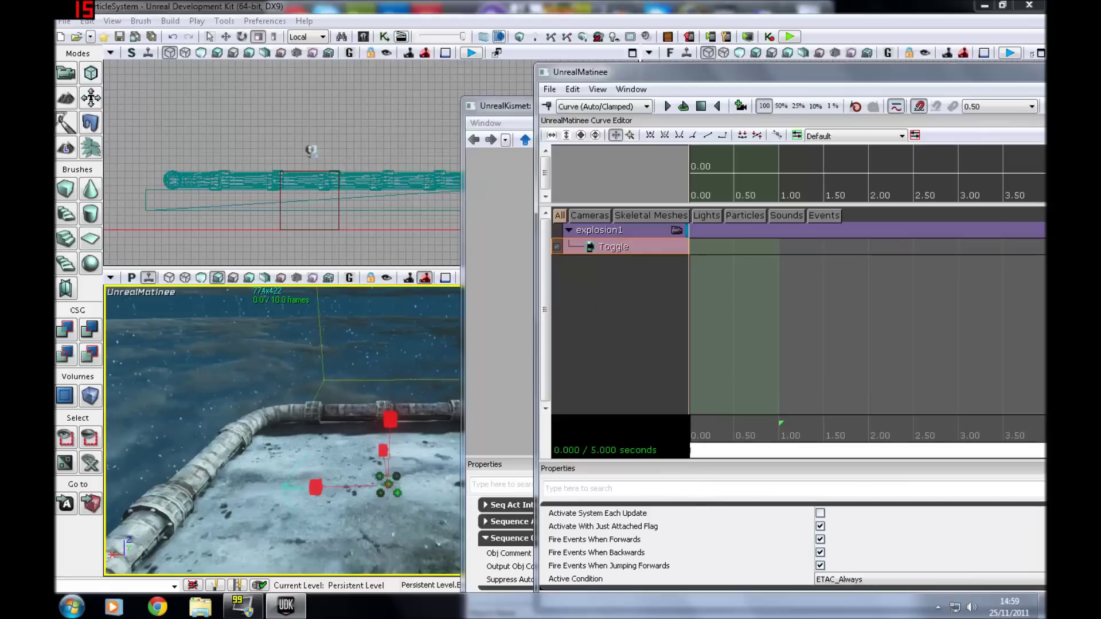
{"action": "key", "text": "Return"}
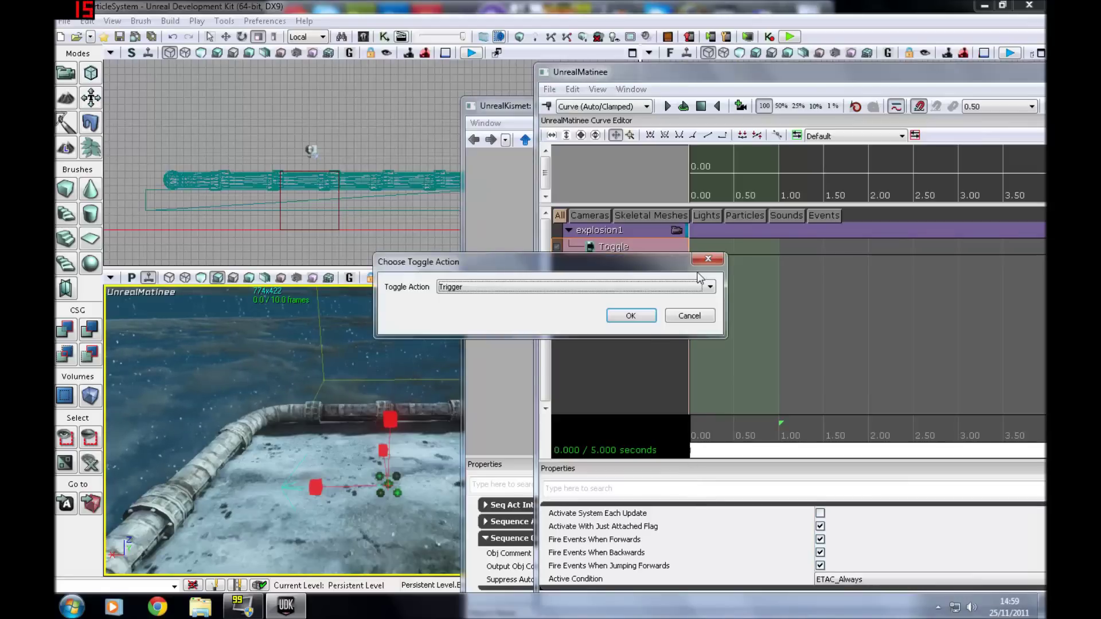
{"action": "left_click", "coordinate": [526, 284]}
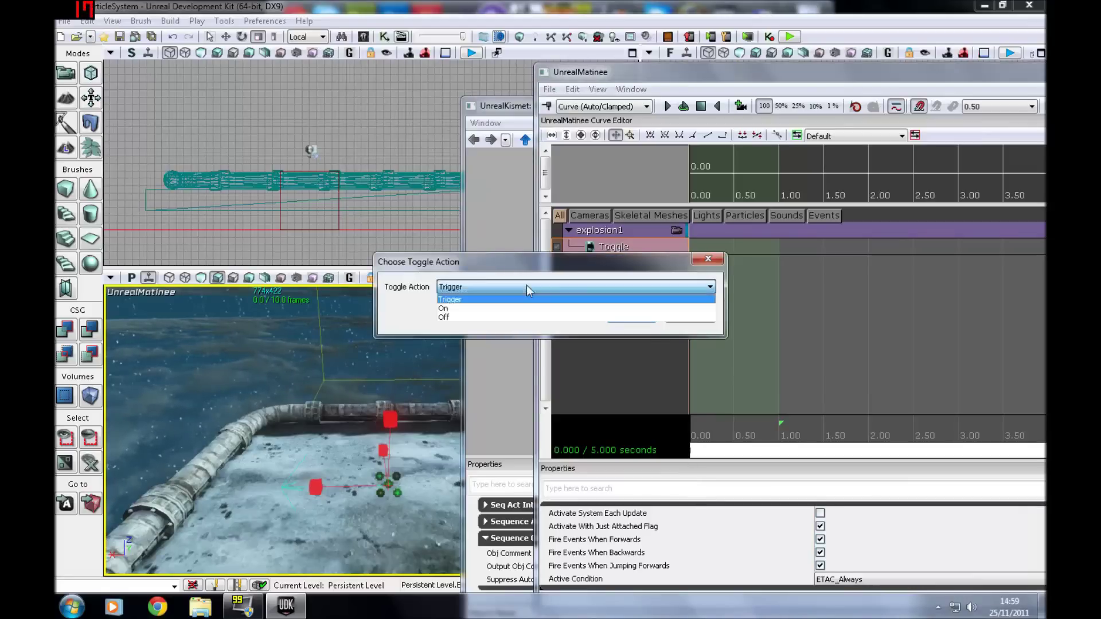
{"action": "left_click", "coordinate": [459, 310]}
{"action": "left_click", "coordinate": [629, 314]}
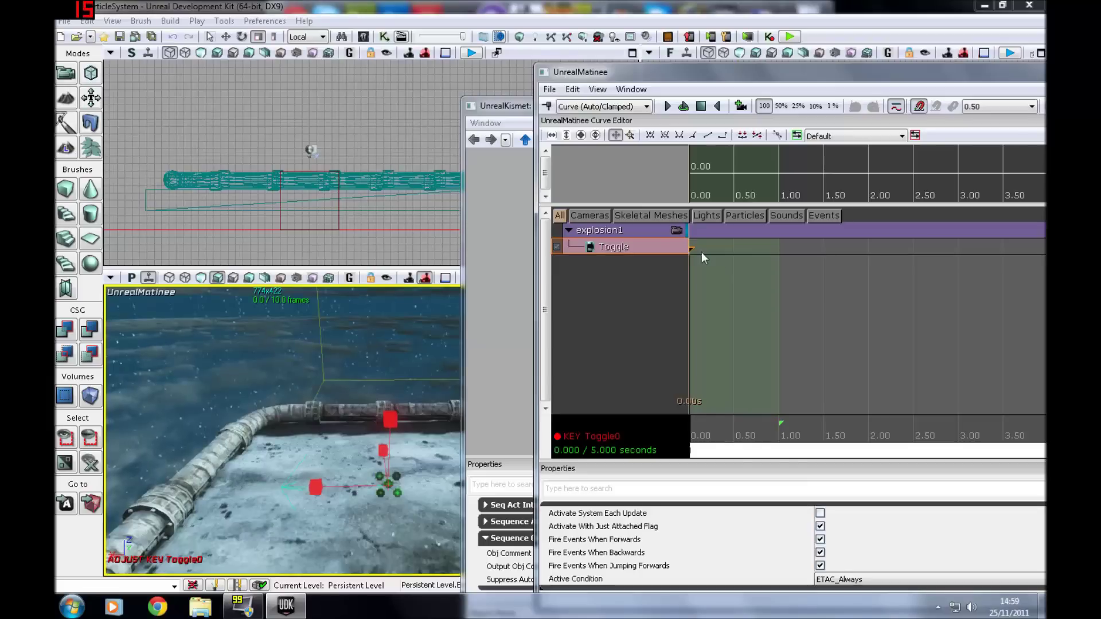
- Move the toggle key to 0.50 s, add another On key at 0.00 s and select the 0.50 s key
{"action": "left_click_drag", "start_coordinate": [691, 248], "coordinate": [714, 254]}
{"action": "key", "text": "Return"}
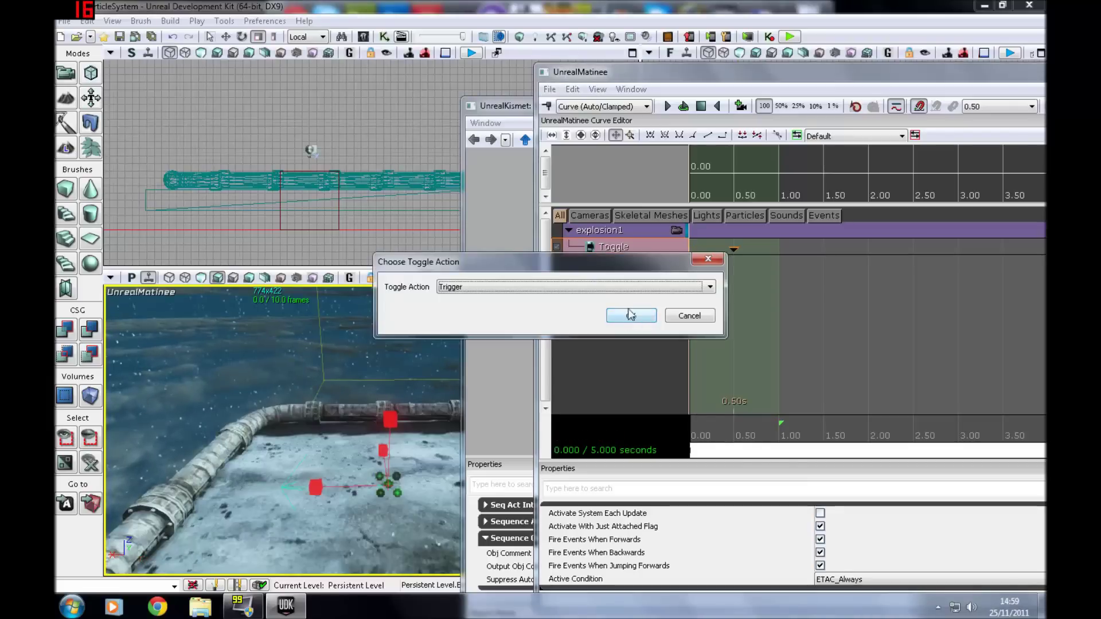
{"action": "left_click", "coordinate": [614, 287]}
{"action": "left_click", "coordinate": [613, 317]}
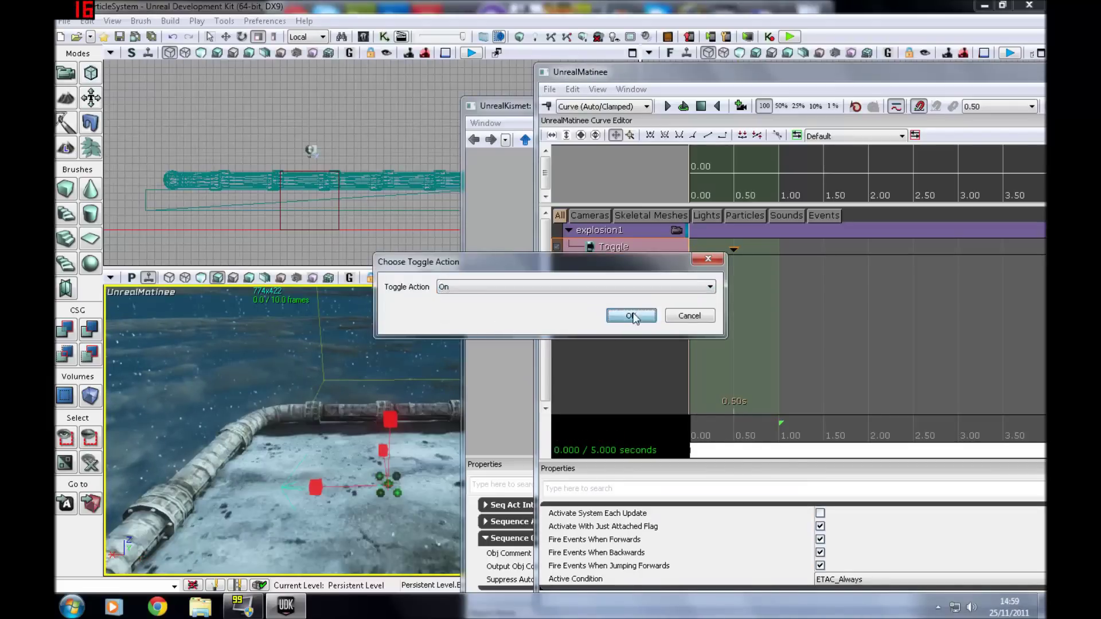
{"action": "left_click", "coordinate": [630, 316]}
{"action": "left_click", "coordinate": [751, 253]}
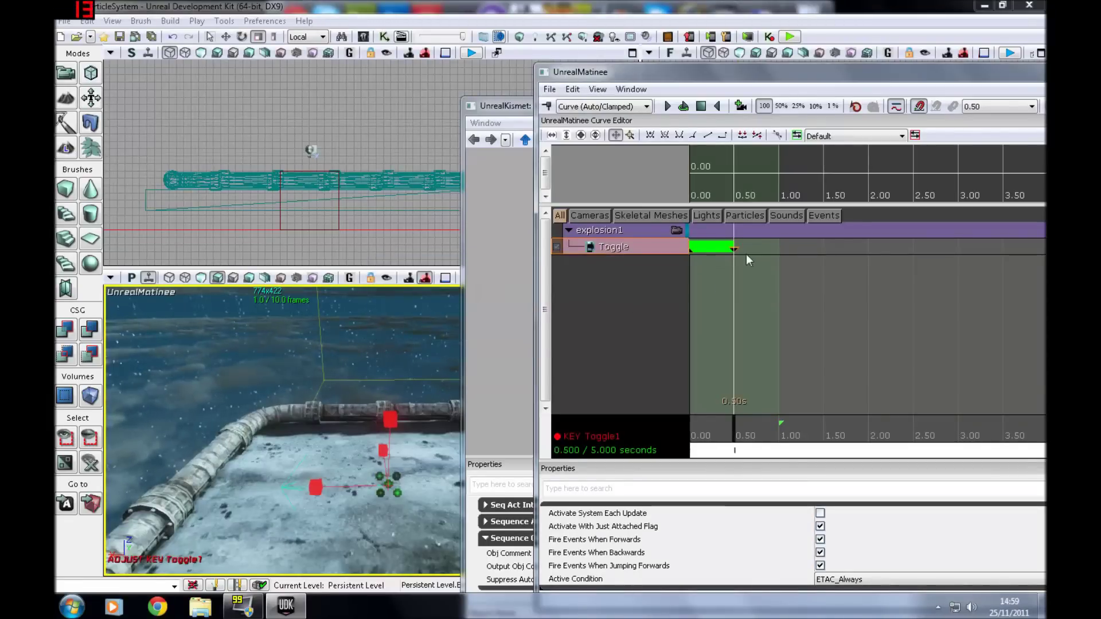
- Add another key with the toggle action On at 0.50 s on the explosion1 group's Toggle track
{"action": "key", "text": "Return"}
{"action": "left_click", "coordinate": [632, 287]}
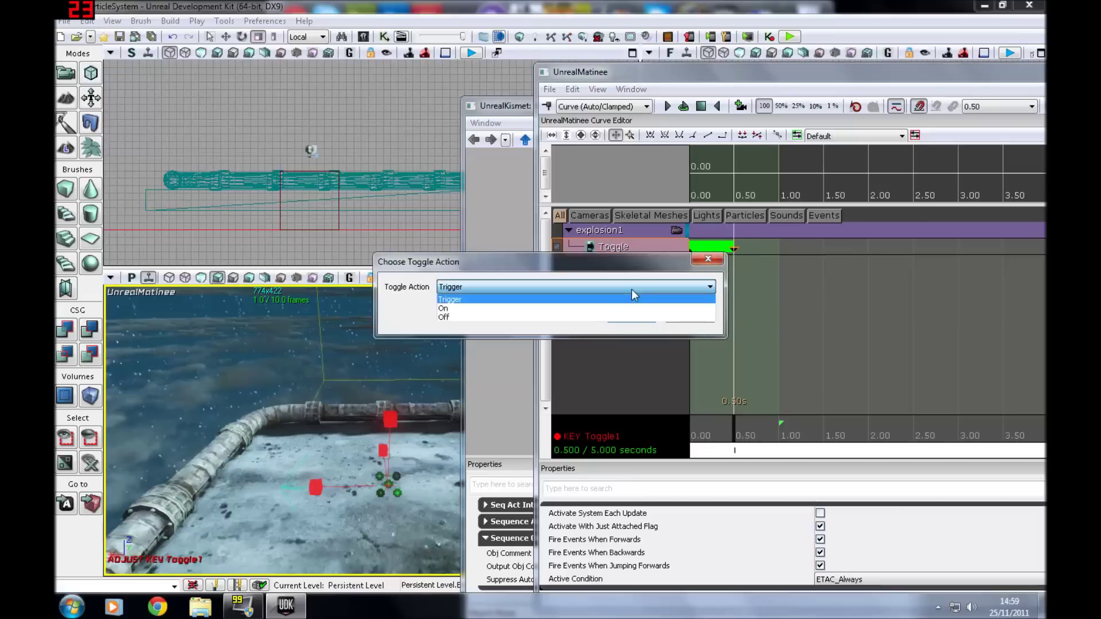
{"action": "left_click", "coordinate": [577, 309]}
{"action": "left_click", "coordinate": [615, 316]}
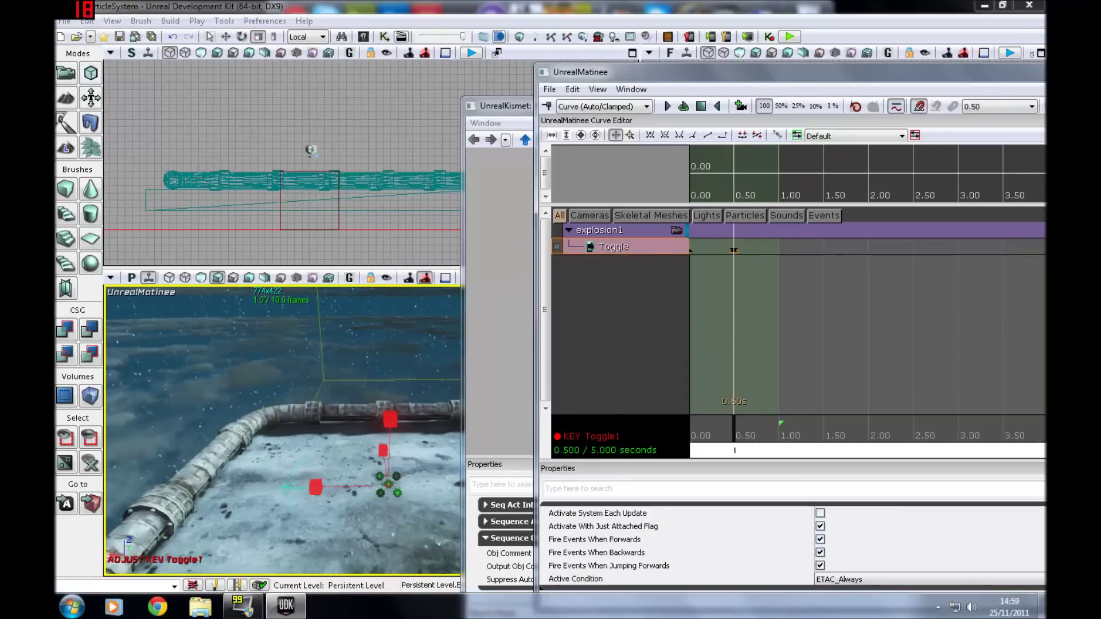
- Delete the toggle key at 0.00 s, move one of the 0.50 s keys to 0.00 s in its place and play the Matinee
{"action": "left_click", "coordinate": [691, 251]}
{"action": "key", "text": "Delete"}
{"action": "left_click", "coordinate": [733, 250]}
{"action": "left_click_drag", "start_coordinate": [733, 250], "coordinate": [690, 250], "text": "ctrl"}
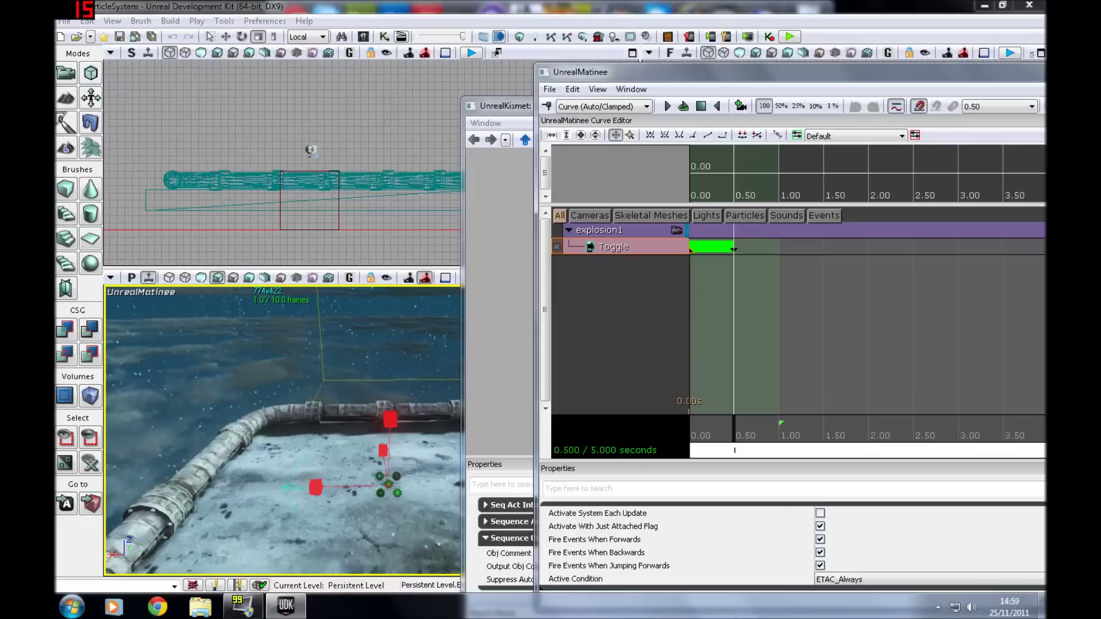
{"action": "left_click", "coordinate": [669, 106]}
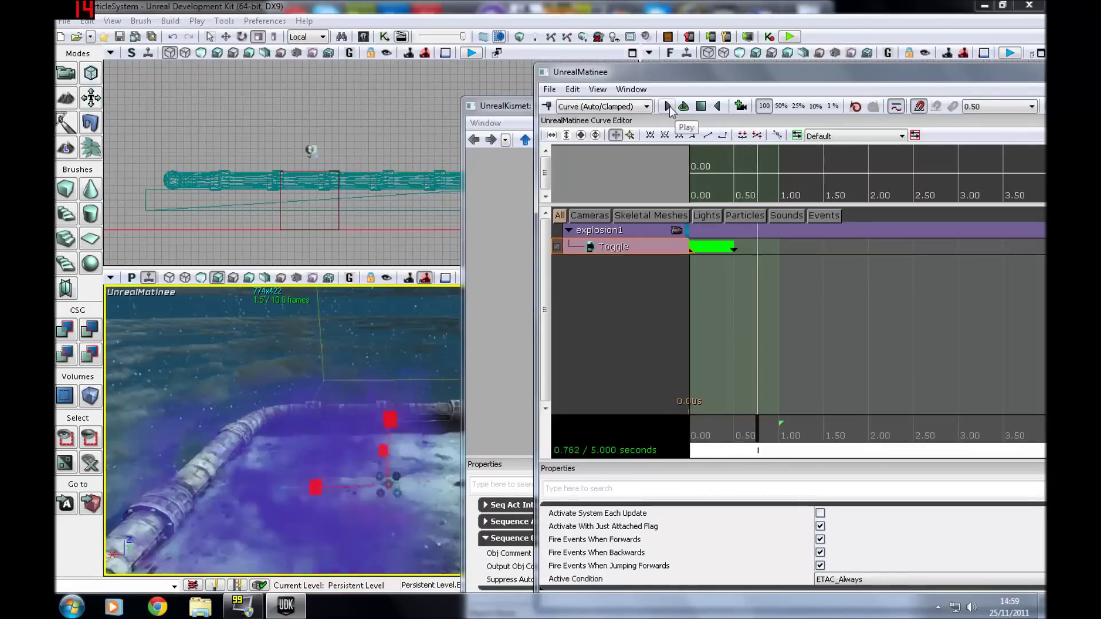
- Move explosion1's 0.50 s toggle key to 3.00 s and play the Matinee
{"action": "left_click", "coordinate": [734, 249]}
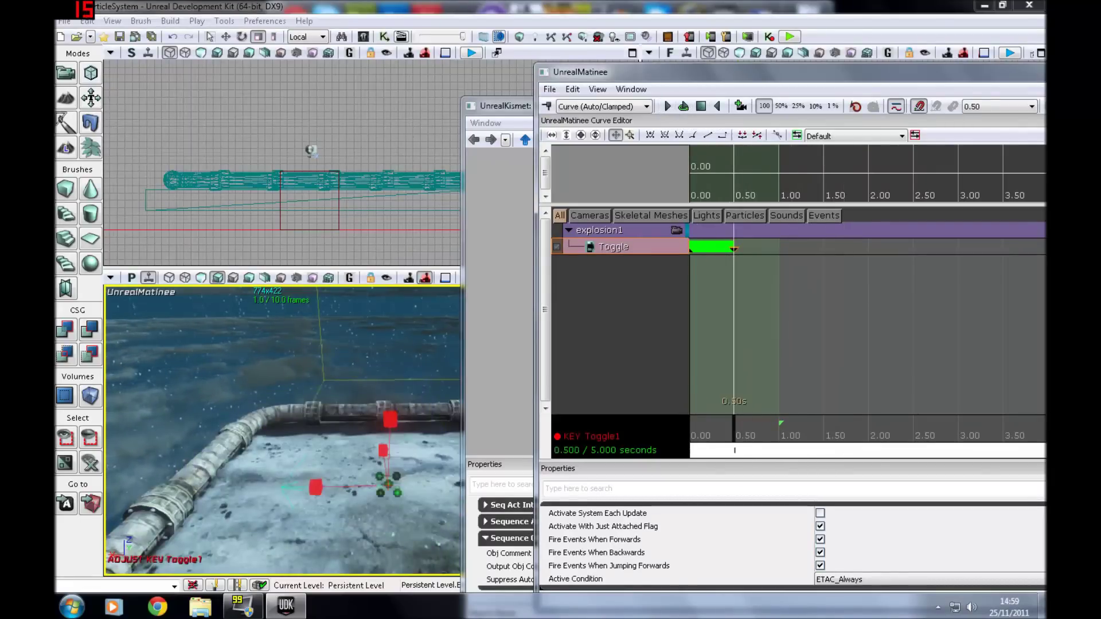
{"action": "left_click_drag", "start_coordinate": [734, 248], "coordinate": [958, 248], "text": "ctrl"}
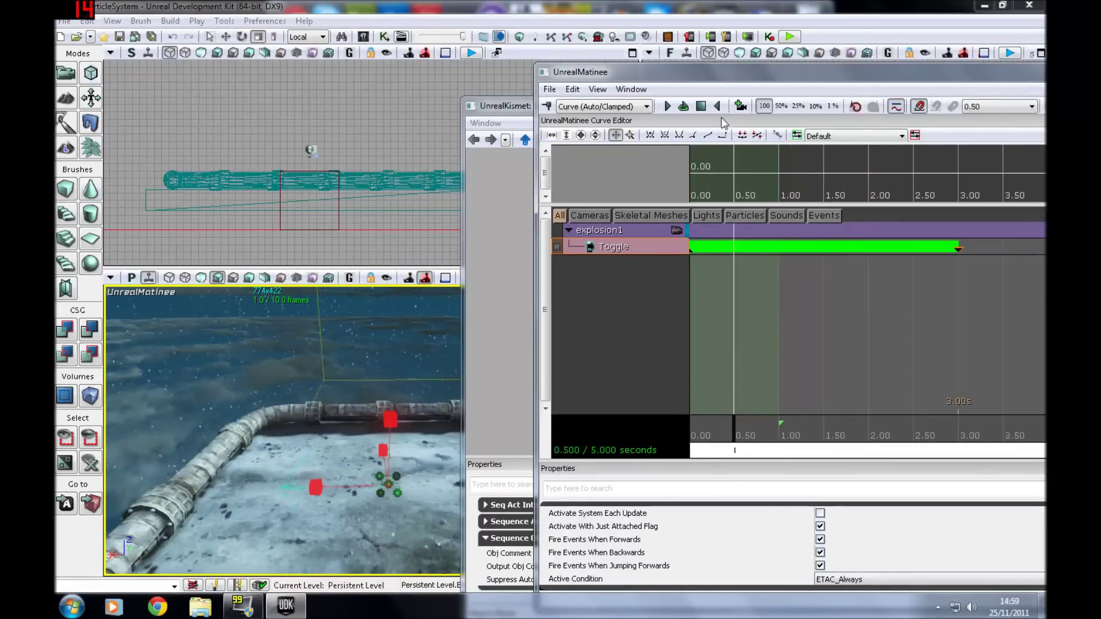
{"action": "left_click", "coordinate": [668, 107]}
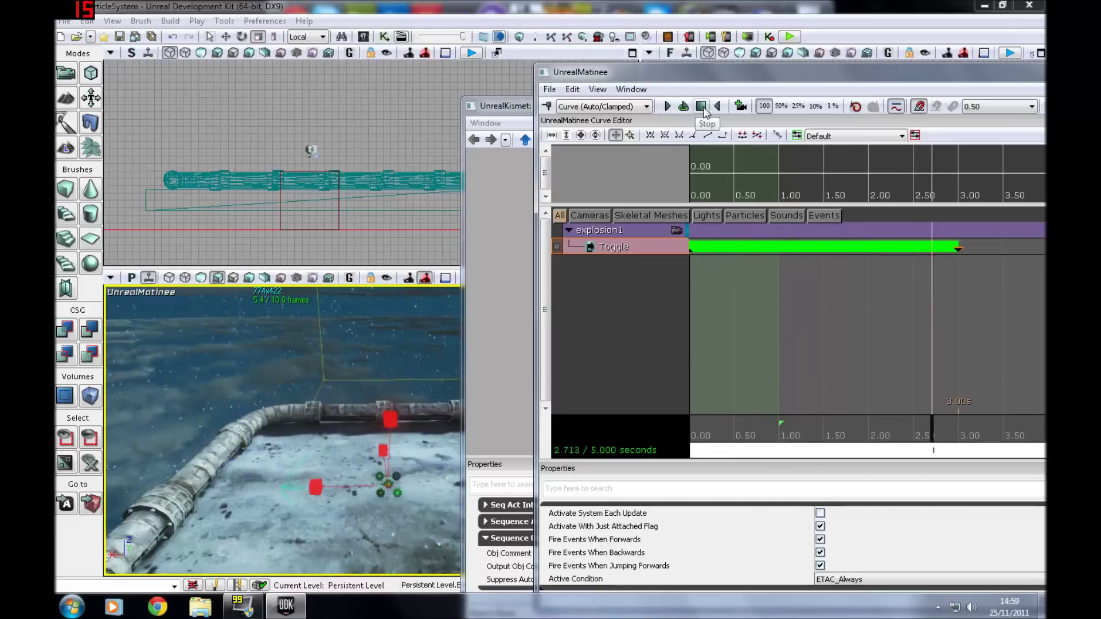
- Move explosion1's end toggle key to 1.00 s and replay the Matinee from the start
{"action": "left_click_drag", "start_coordinate": [958, 248], "coordinate": [779, 248], "text": "ctrl"}
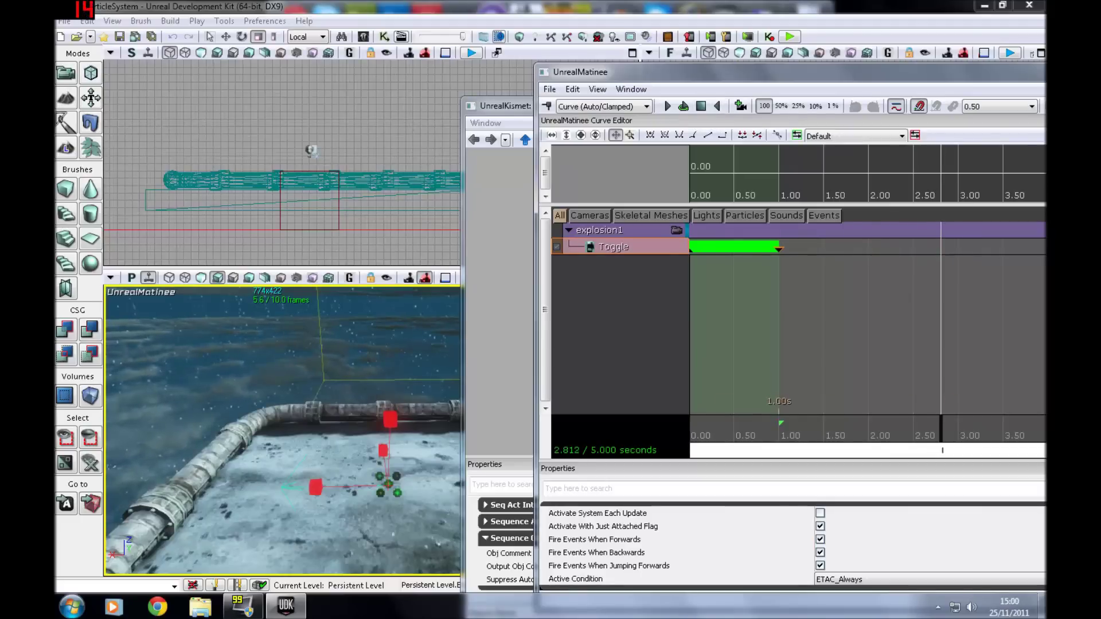
{"action": "left_click", "coordinate": [701, 107]}
{"action": "left_click", "coordinate": [669, 106]}
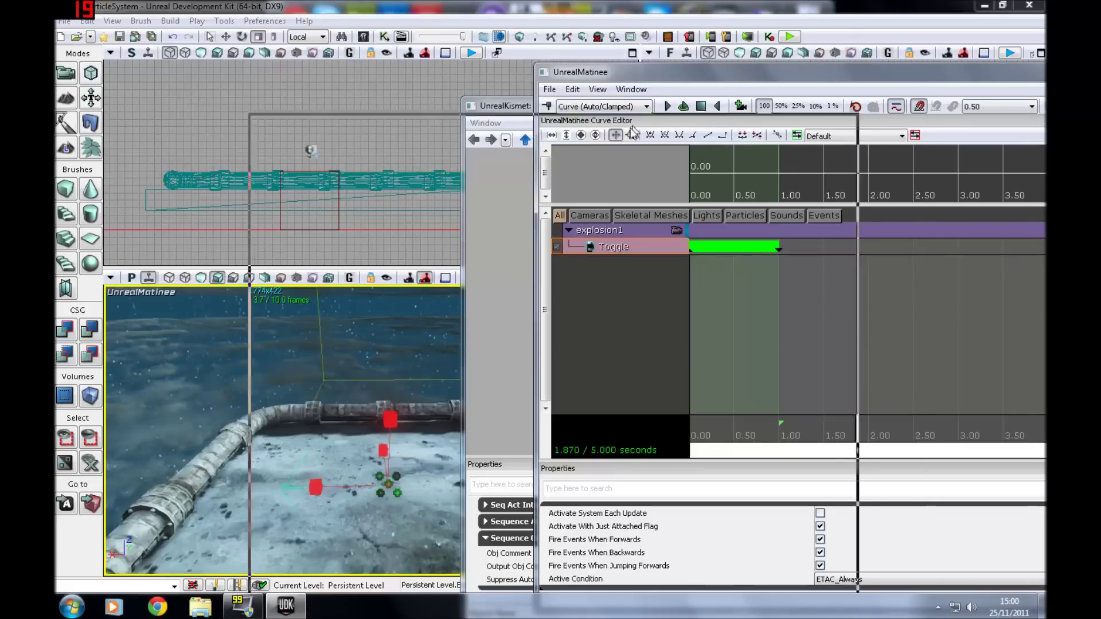
- Close the Matinee and Kismet windows to return to the level viewports
{"action": "left_click_drag", "start_coordinate": [917, 75], "coordinate": [634, 125]}
{"action": "left_click", "coordinate": [839, 121]}
{"action": "left_click_drag", "start_coordinate": [1010, 106], "coordinate": [923, 151]}
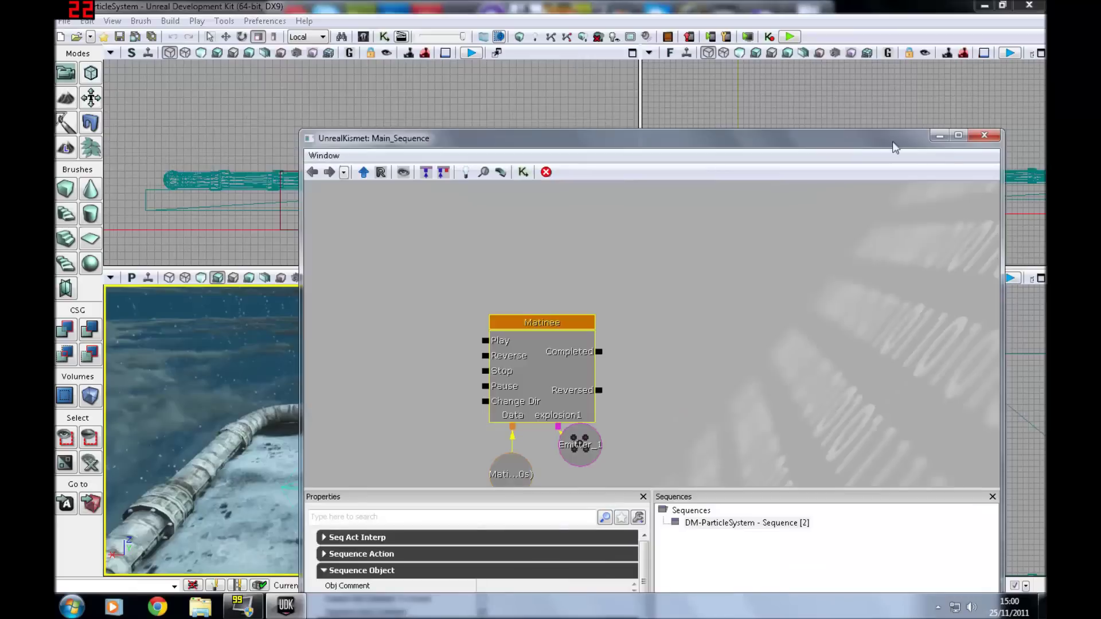
{"action": "left_click", "coordinate": [984, 137]}
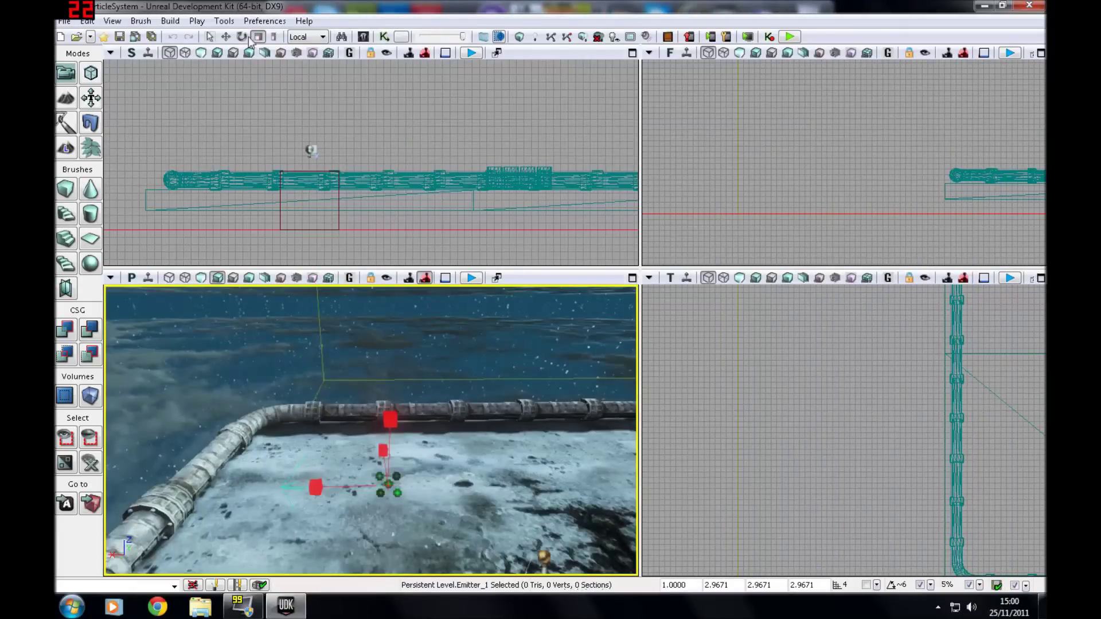
- Move the explosion emitter from the snowy floor onto the pipe near its corner and raise it to the pipe's upper surface
{"action": "left_click", "coordinate": [226, 36]}
{"action": "right_click_drag", "start_coordinate": [370, 430], "coordinate": [519, 476]}
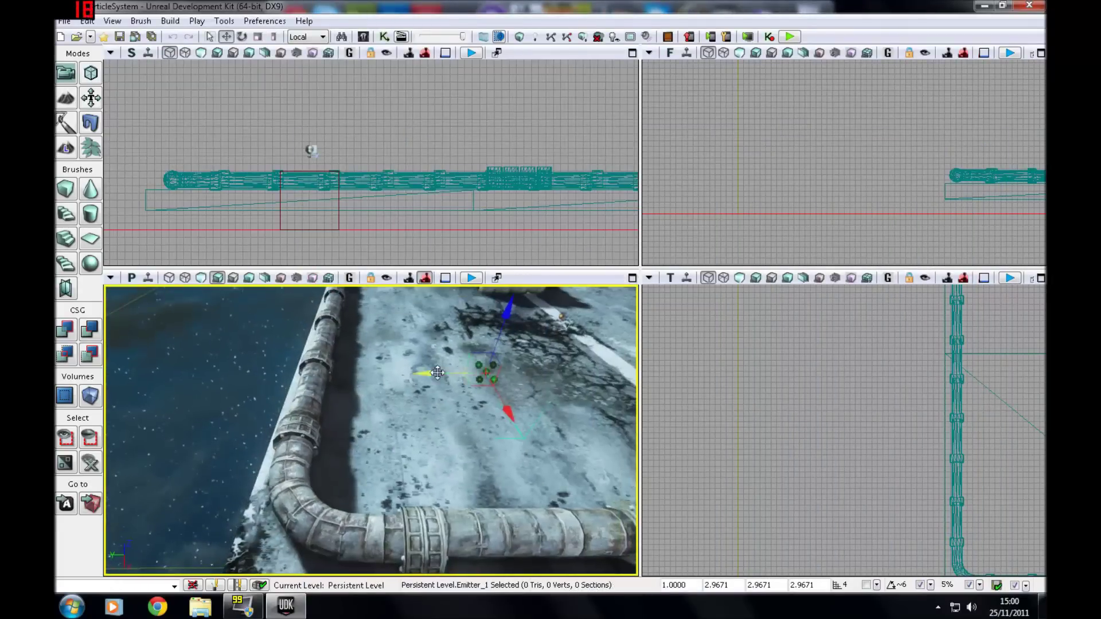
{"action": "left_click_drag", "start_coordinate": [436, 373], "coordinate": [229, 381]}
{"action": "left_click_drag", "start_coordinate": [307, 414], "coordinate": [303, 433]}
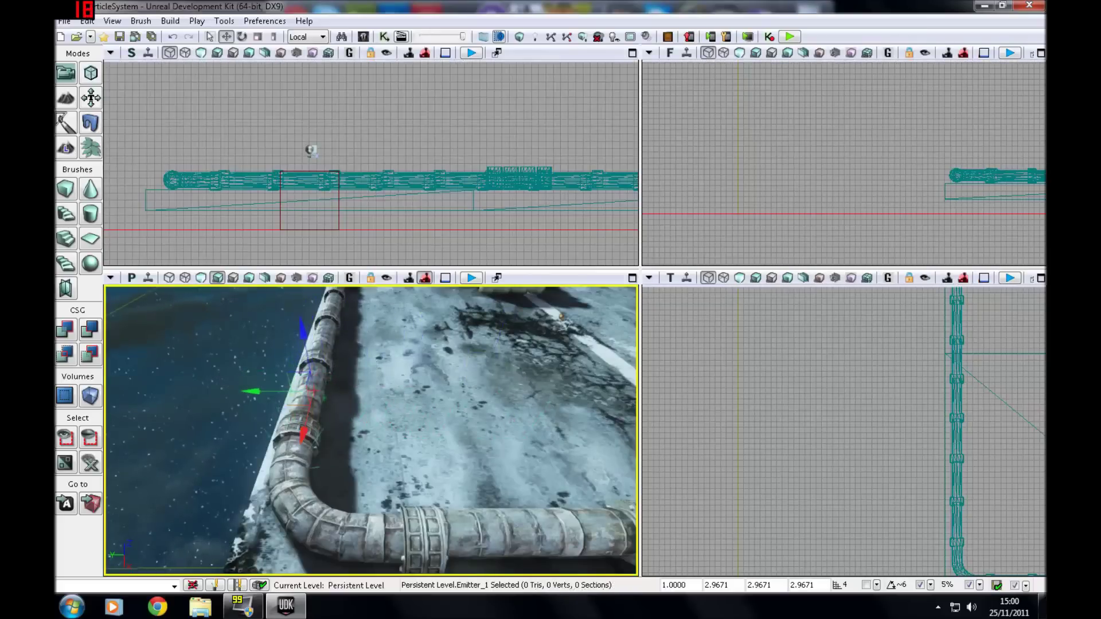
{"action": "right_click_drag", "start_coordinate": [304, 433], "coordinate": [201, 435]}
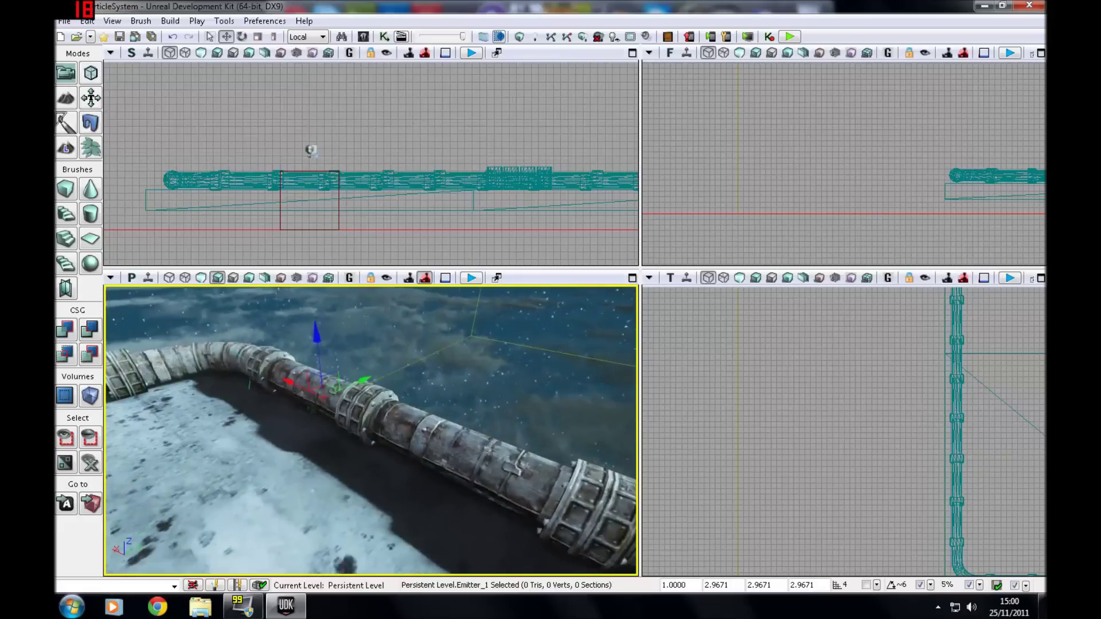
{"action": "left_click_drag", "start_coordinate": [317, 330], "coordinate": [313, 303]}
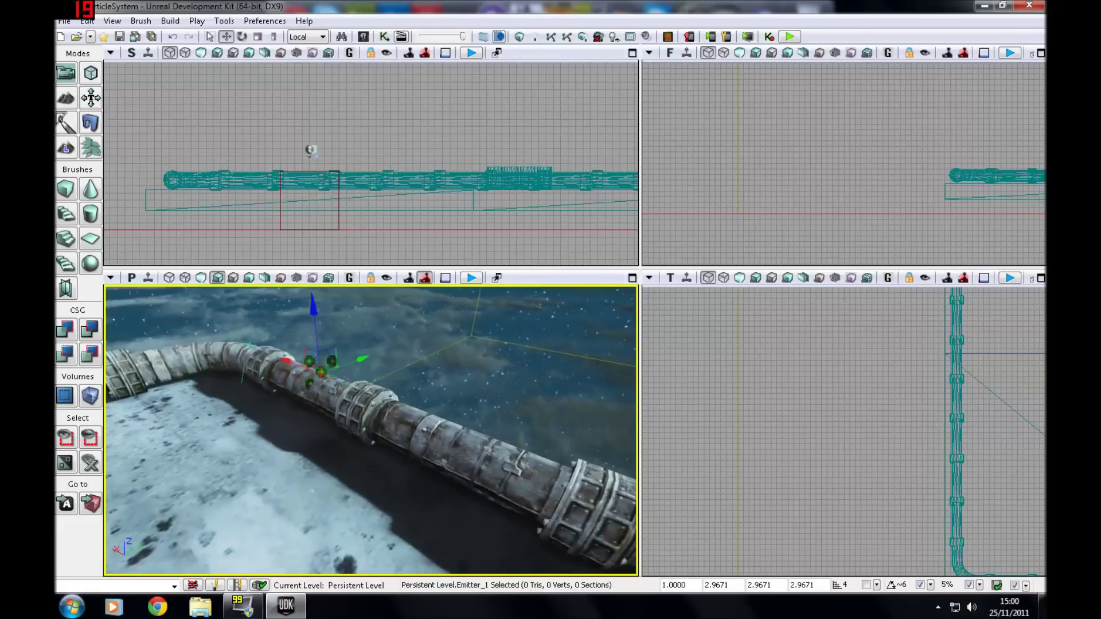
- Copy the explosion emitter and paste the duplicate on the pipe, placing it on the neighbouring pipe section away from the corner
{"action": "mouse_move", "coordinate": [314, 344]}
{"action": "right_mouse_down"}
{"action": "mouse_move", "coordinate": [229, 327]}
{"action": "mouse_move", "coordinate": [270, 356]}
{"action": "mouse_move", "coordinate": [264, 321]}
{"action": "mouse_move", "coordinate": [321, 327]}
{"action": "right_mouse_up"}
{"action": "right_click_drag", "start_coordinate": [344, 431], "coordinate": [361, 427]}
{"action": "right_click", "coordinate": [369, 423]}
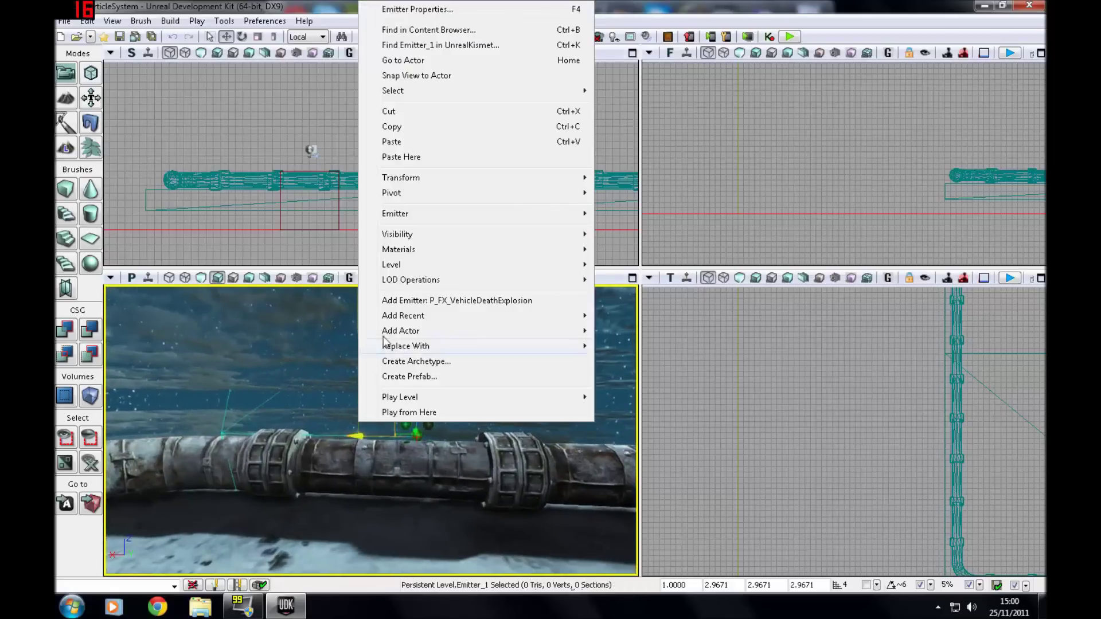
{"action": "left_click", "coordinate": [390, 128]}
{"action": "right_click", "coordinate": [413, 464]}
{"action": "left_click", "coordinate": [453, 216]}
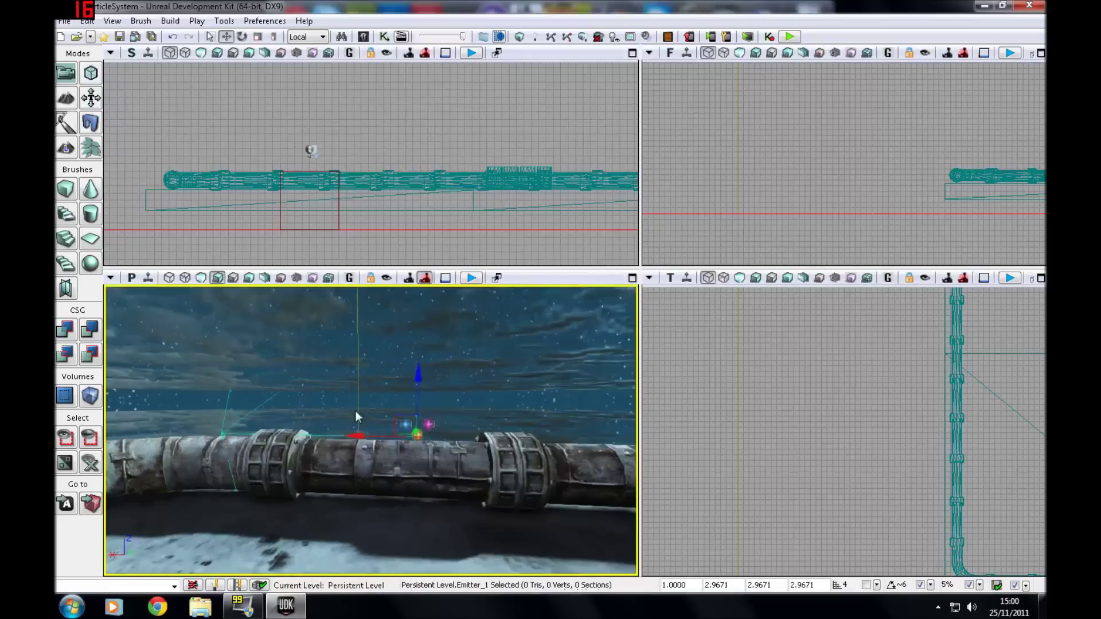
{"action": "left_click_drag", "start_coordinate": [463, 461], "coordinate": [521, 480]}
{"action": "mouse_move", "coordinate": [521, 479]}
{"action": "right_mouse_down"}
{"action": "mouse_move", "coordinate": [525, 530]}
{"action": "mouse_move", "coordinate": [525, 493]}
{"action": "right_mouse_up"}
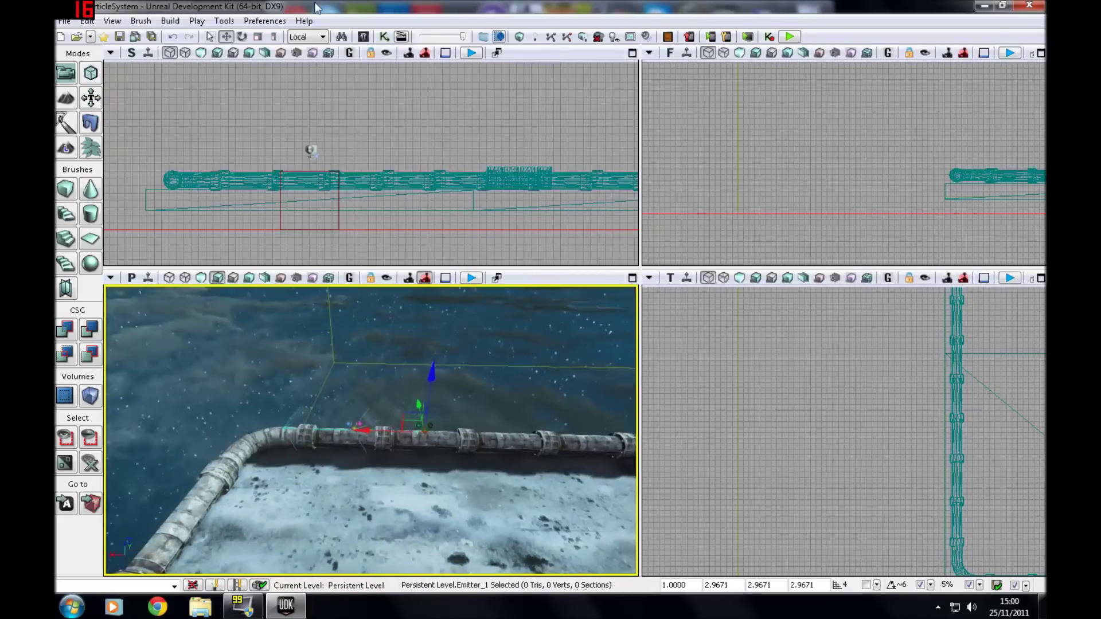
- Scale the duplicated explosion emitter up uniformly to about 8.1
{"action": "left_click", "coordinate": [363, 37]}
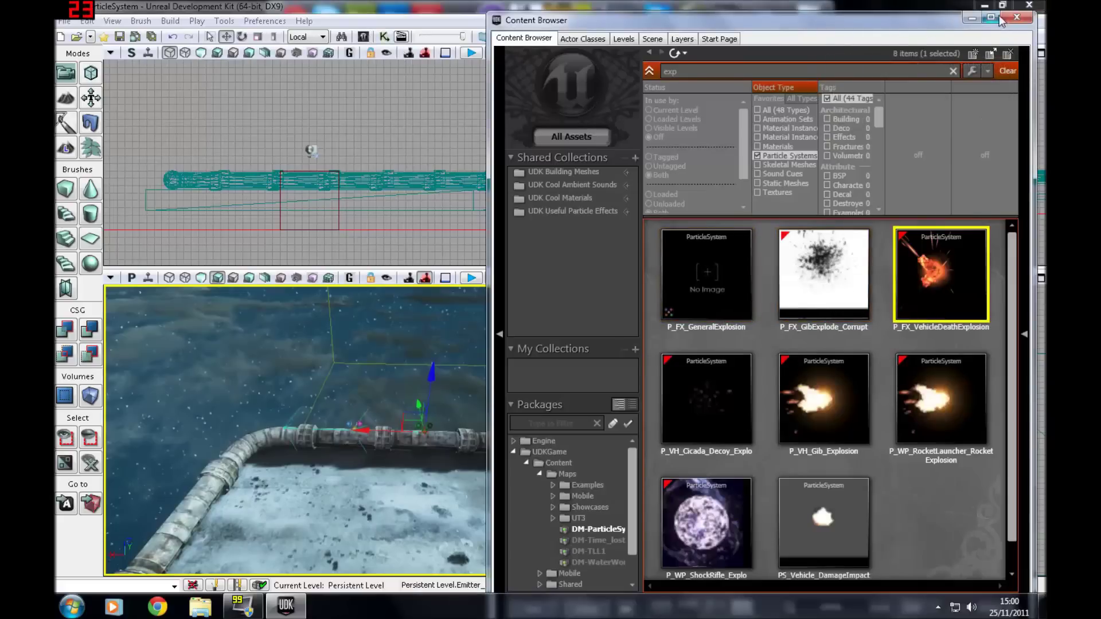
{"action": "left_click", "coordinate": [1017, 16]}
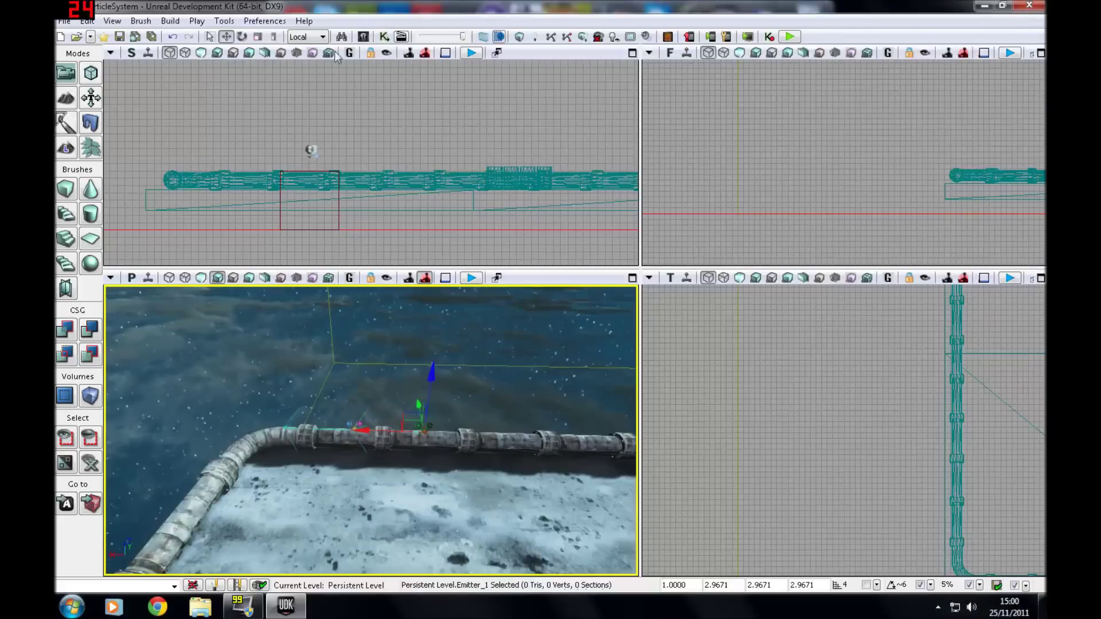
{"action": "left_click", "coordinate": [258, 37]}
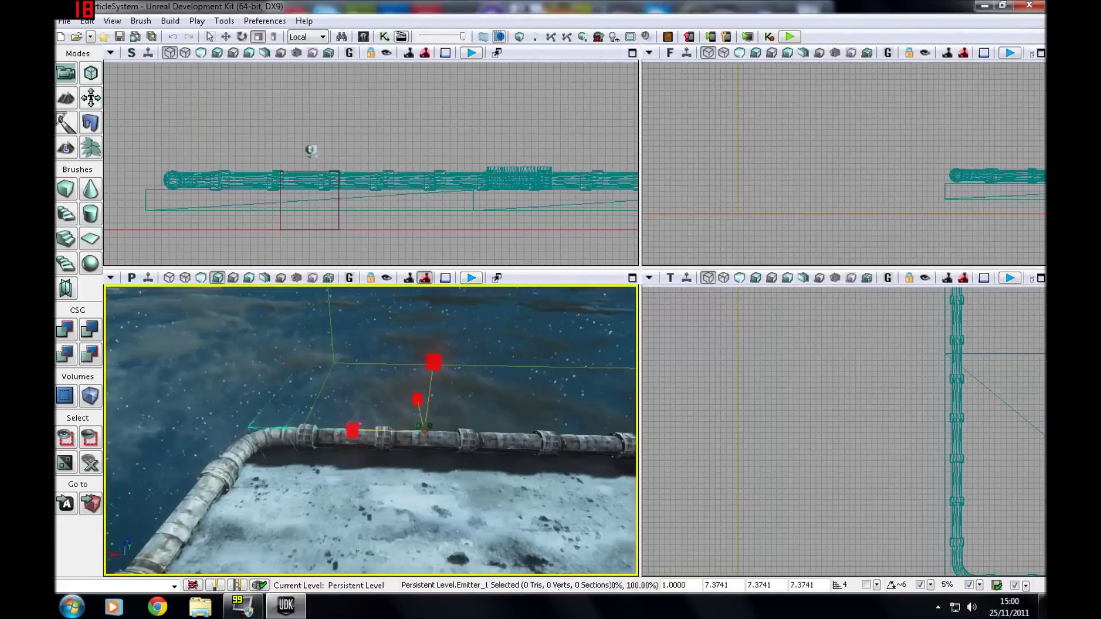
{"action": "left_click_drag", "start_coordinate": [353, 430], "coordinate": [434, 363]}
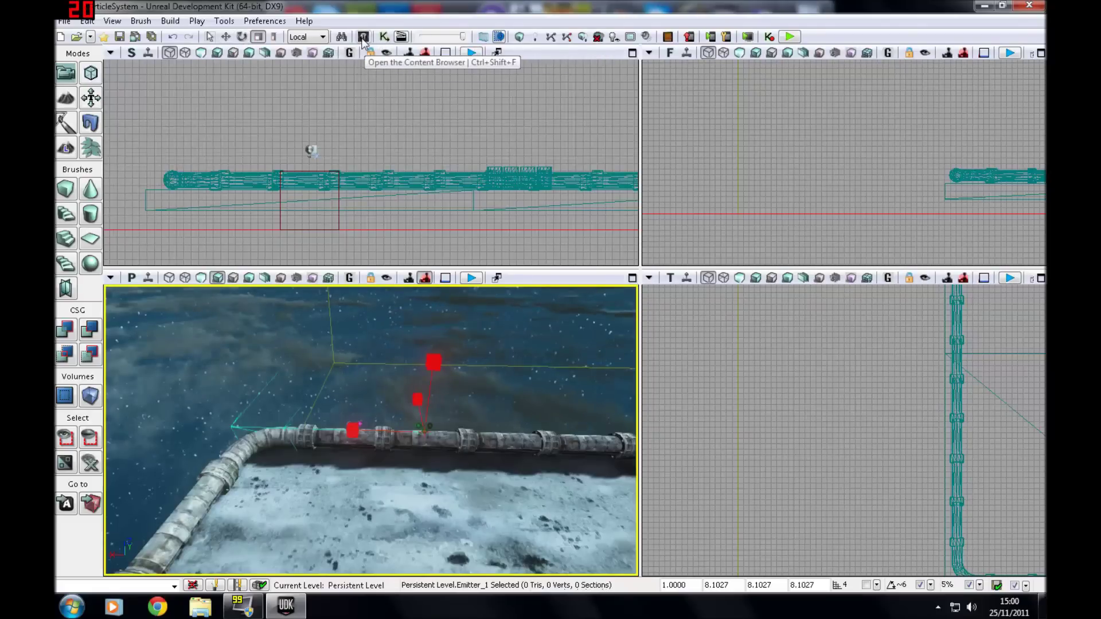
- Reopen the Matinee from Kismet's main sequence, keeping both emitters in the perspective view uncovered
{"action": "left_click", "coordinate": [384, 36]}
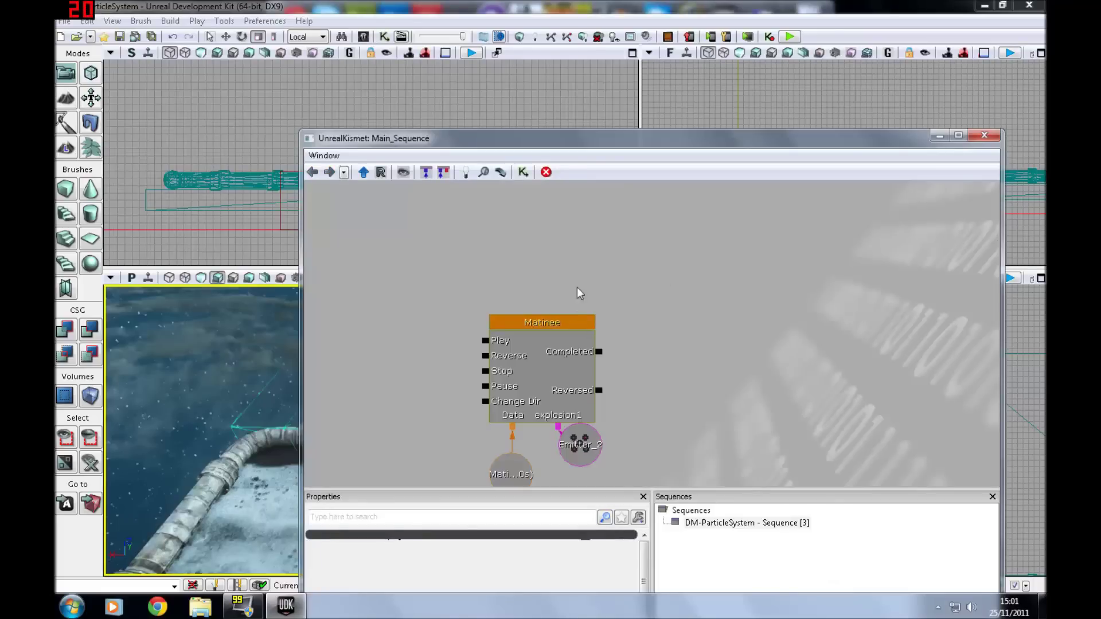
{"action": "left_click_drag", "start_coordinate": [577, 144], "coordinate": [821, 95]}
{"action": "left_click", "coordinate": [795, 280]}
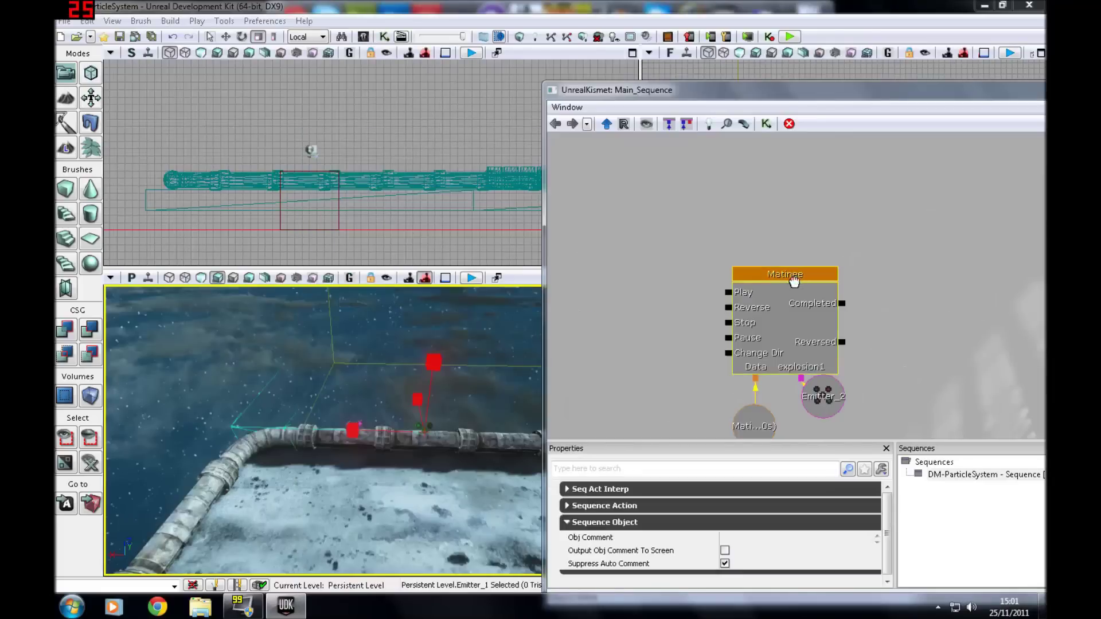
{"action": "double_click", "coordinate": [794, 277]}
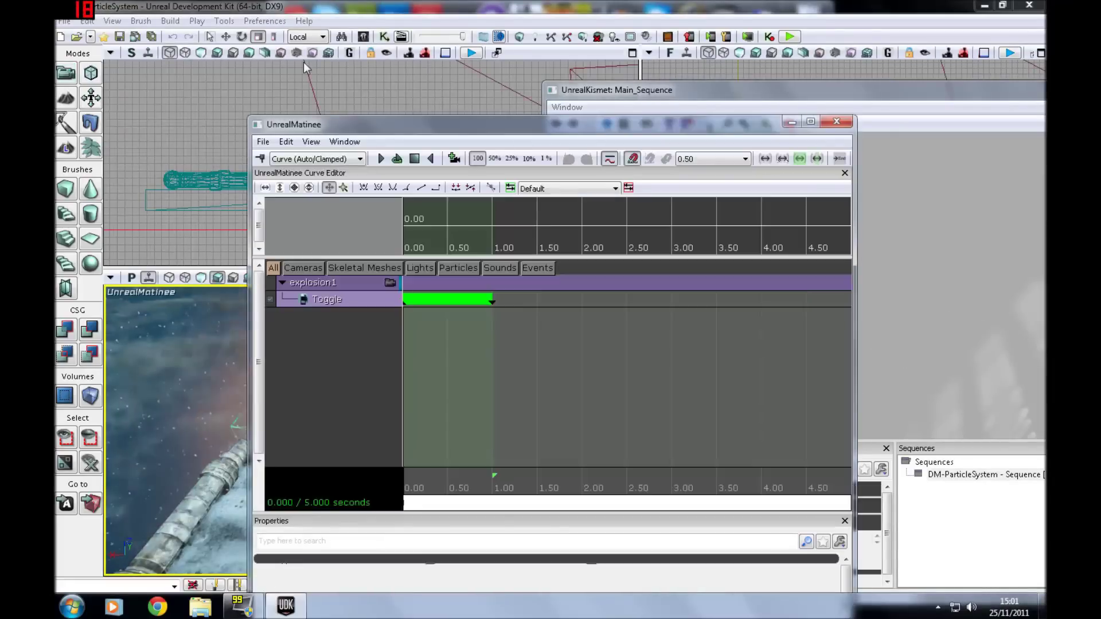
{"action": "left_click_drag", "start_coordinate": [360, 146], "coordinate": [613, 106]}
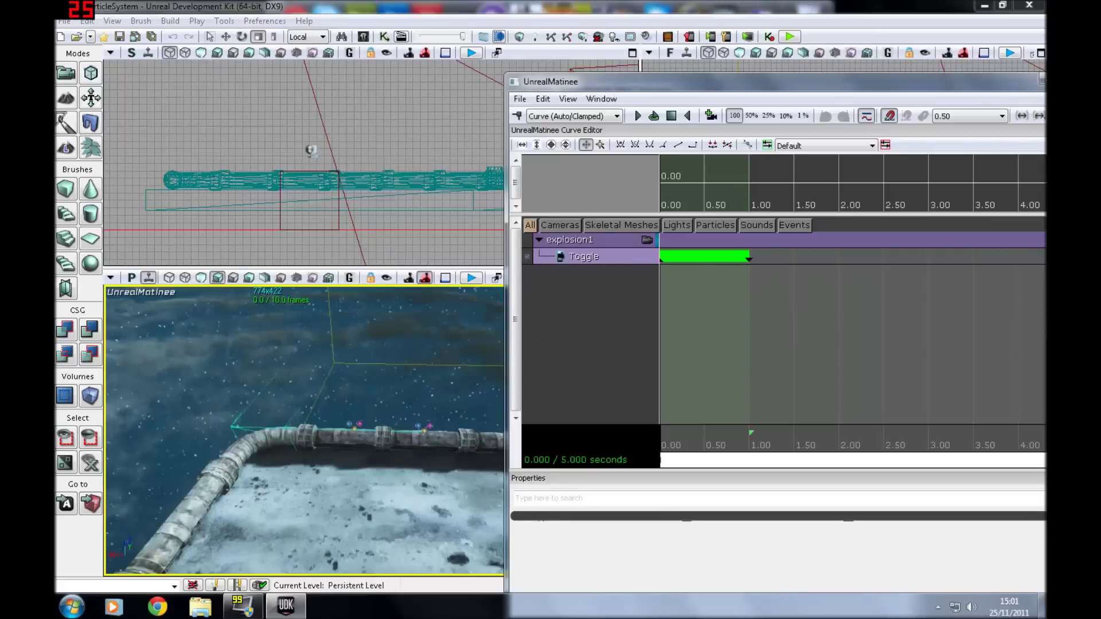
- Add a new particle group named "explosion10" for the duplicated emitter in Matinee
{"action": "right_click", "coordinate": [610, 321]}
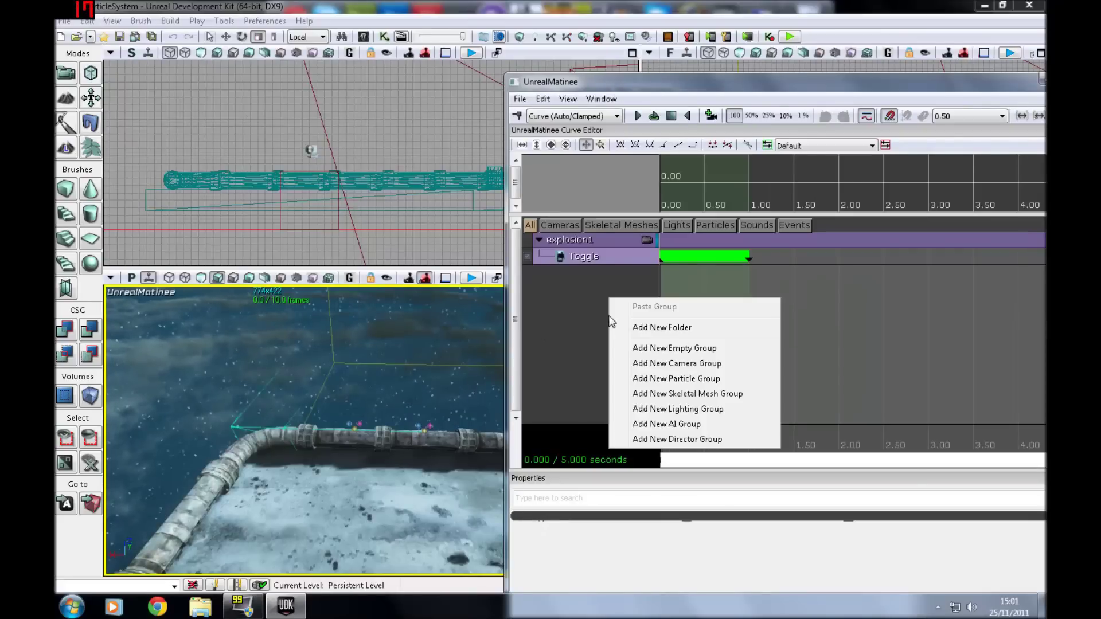
{"action": "left_click", "coordinate": [684, 377]}
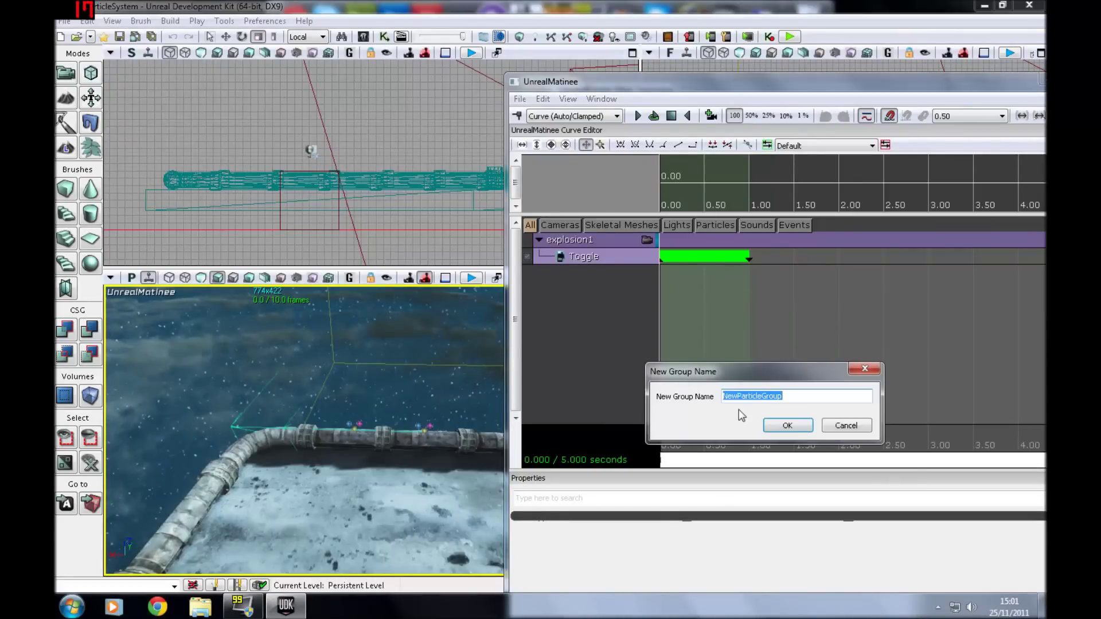
{"action": "type", "text": "ex"}
{"action": "type", "text": "plosion10"}
{"action": "key", "text": "Return"}
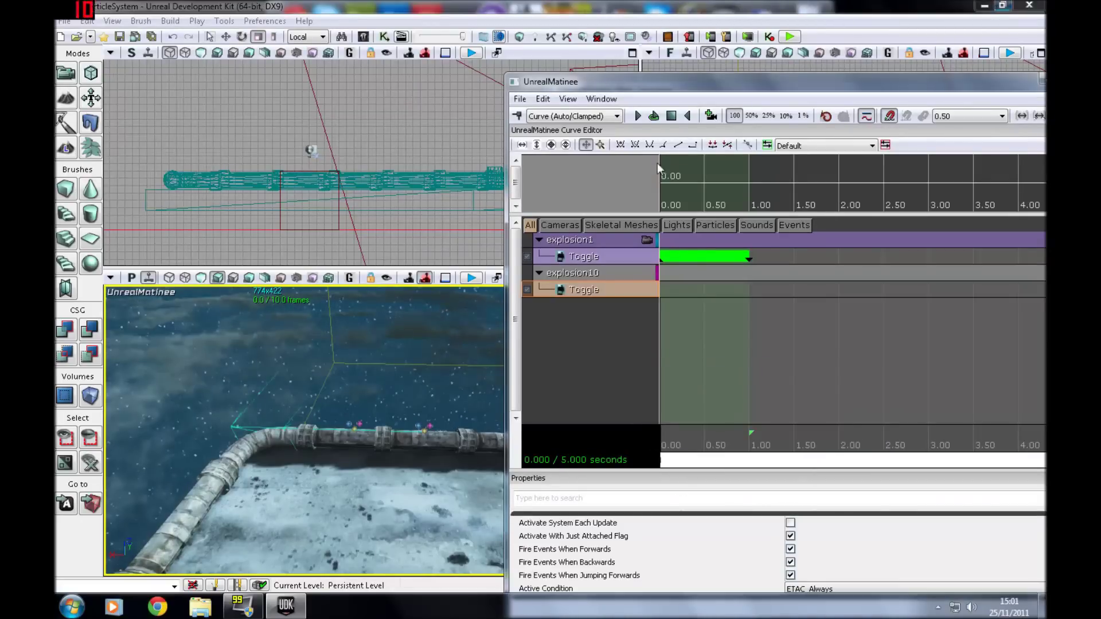
- Add a key with the toggle action On to explosion10's Toggle track and place it at 0.50 s
{"action": "key", "text": "Return"}
{"action": "left_click", "coordinate": [618, 287]}
{"action": "left_click", "coordinate": [628, 302]}
{"action": "left_click", "coordinate": [630, 316]}
{"action": "left_click_drag", "start_coordinate": [661, 292], "coordinate": [704, 293], "text": "ctrl"}
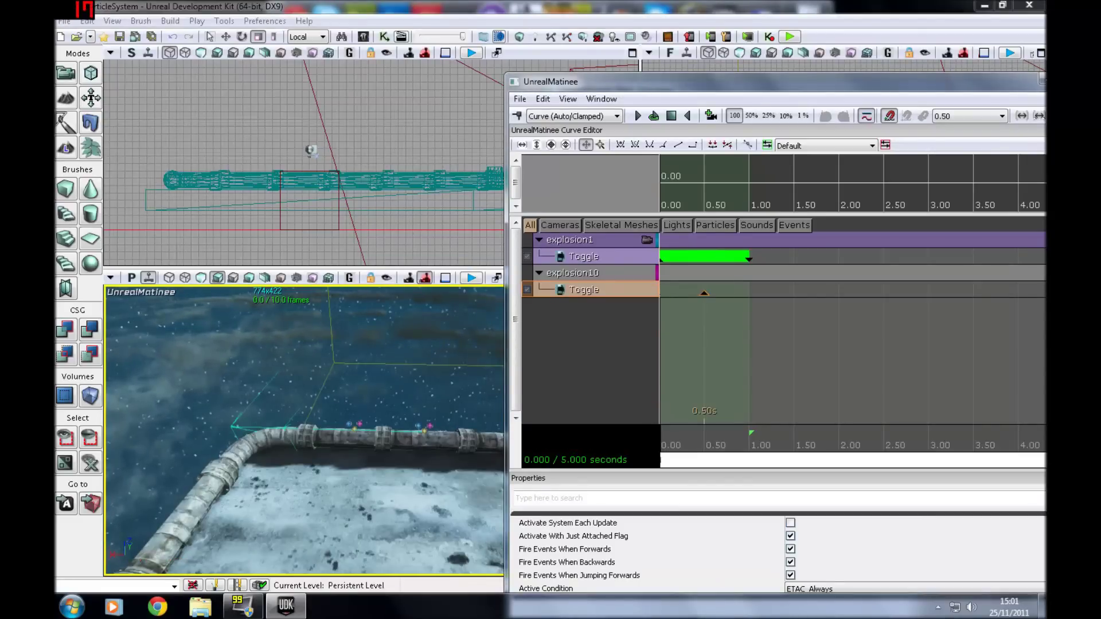
- Add a second On key to explosion10's Toggle track and move it to 1.50 s as the end key
{"action": "key", "text": "Return"}
{"action": "left_click", "coordinate": [621, 285]}
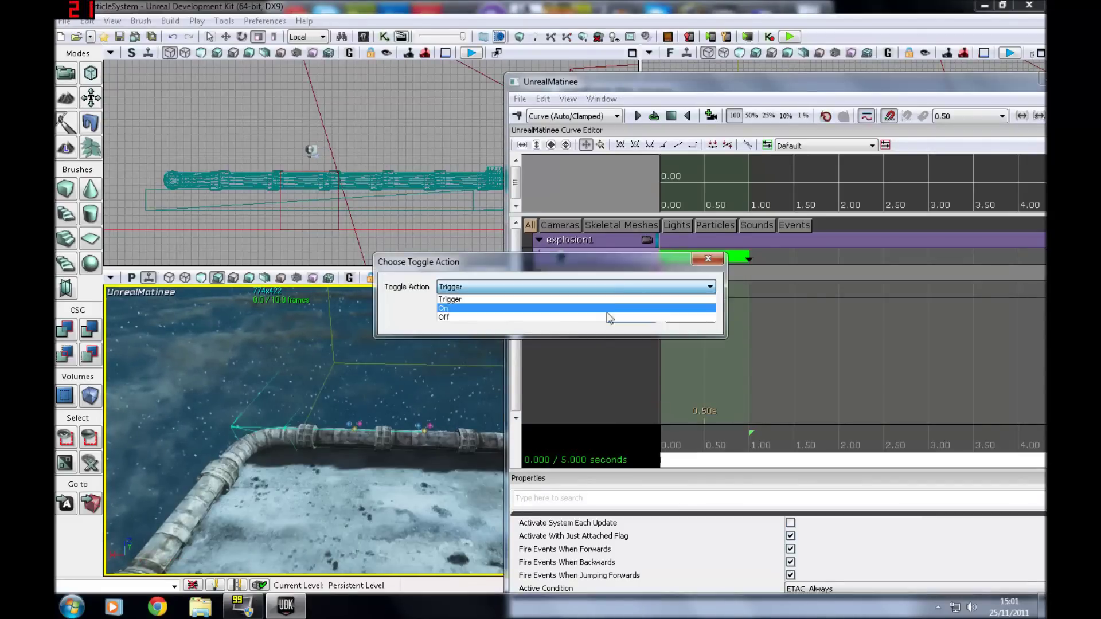
{"action": "left_click", "coordinate": [611, 309]}
{"action": "left_click", "coordinate": [633, 315]}
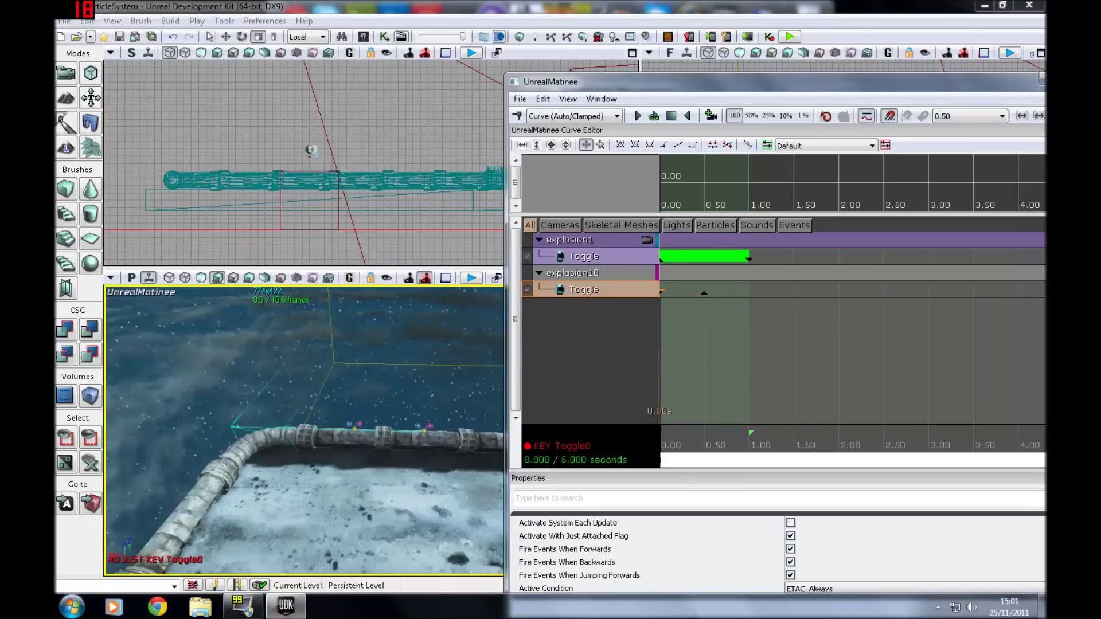
{"action": "left_click_drag", "start_coordinate": [664, 293], "coordinate": [794, 293], "text": "ctrl"}
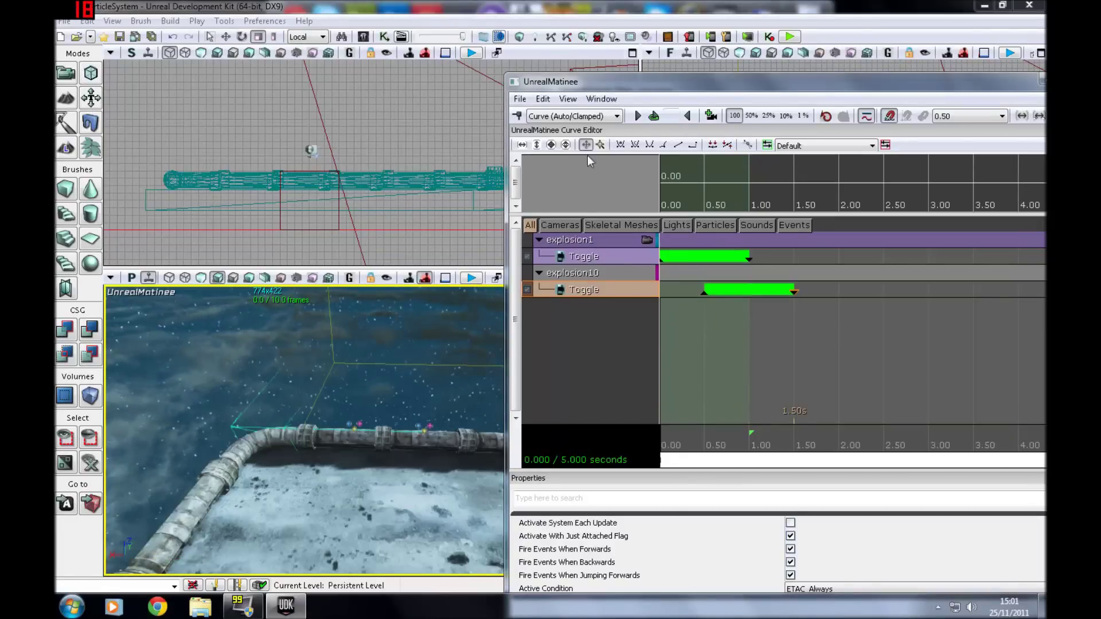
- Play the Matinee to preview both explosions in the perspective view and select the explosion1 group
{"action": "left_click", "coordinate": [427, 278]}
{"action": "left_click", "coordinate": [637, 115]}
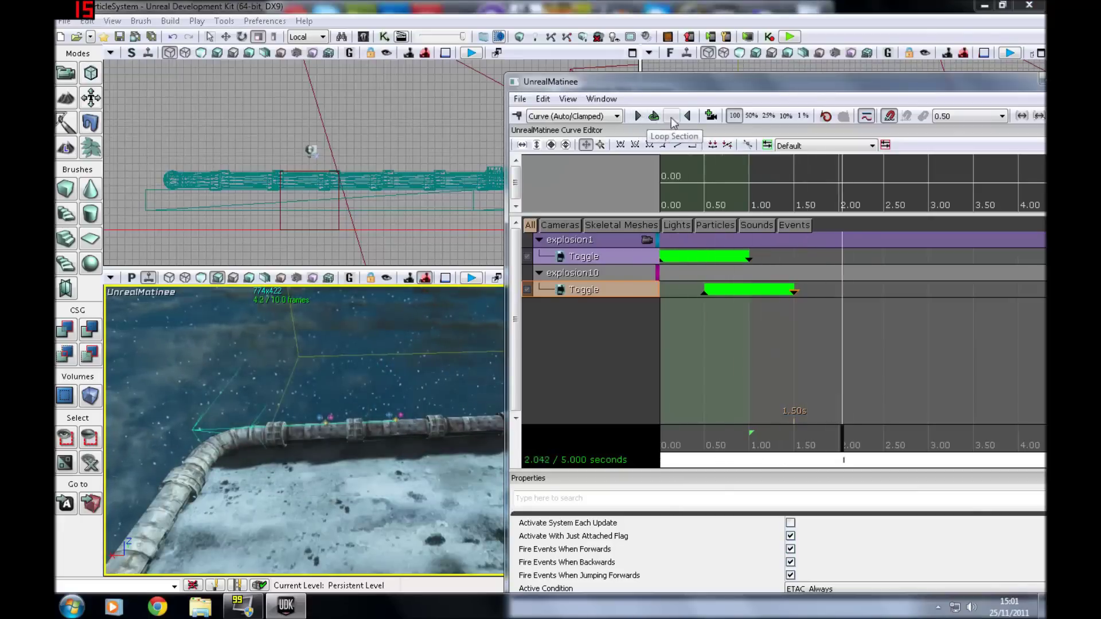
{"action": "left_click", "coordinate": [597, 272]}
{"action": "left_click", "coordinate": [621, 225]}
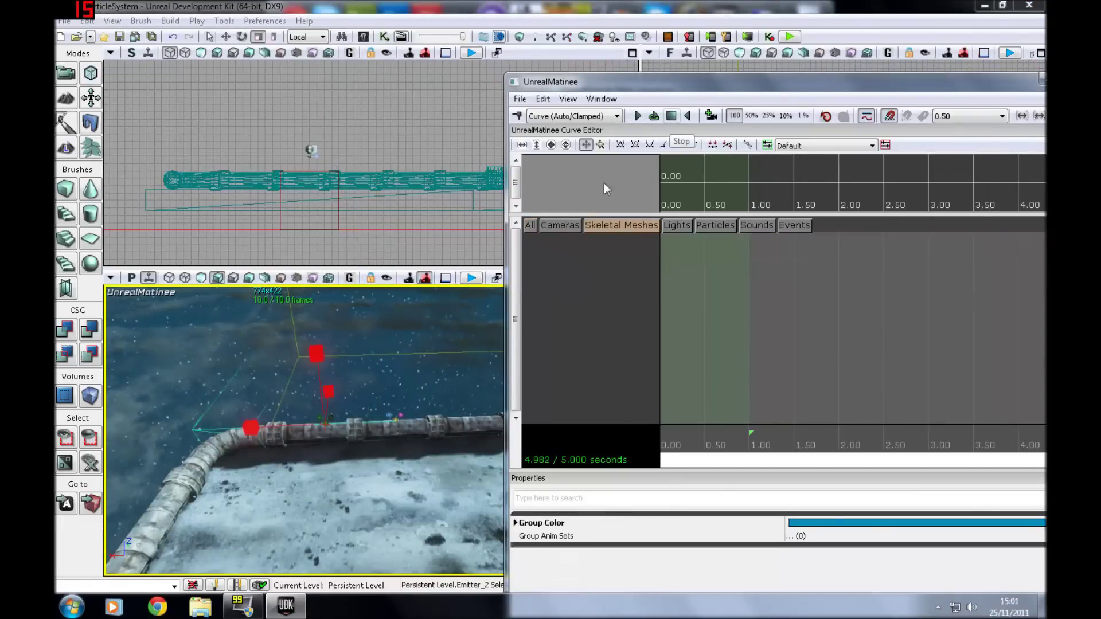
- Show all Matinee groups, select the explosion1 and explosion10 tracks in turn to compare them, and replay the sequence
{"action": "left_click", "coordinate": [529, 229]}
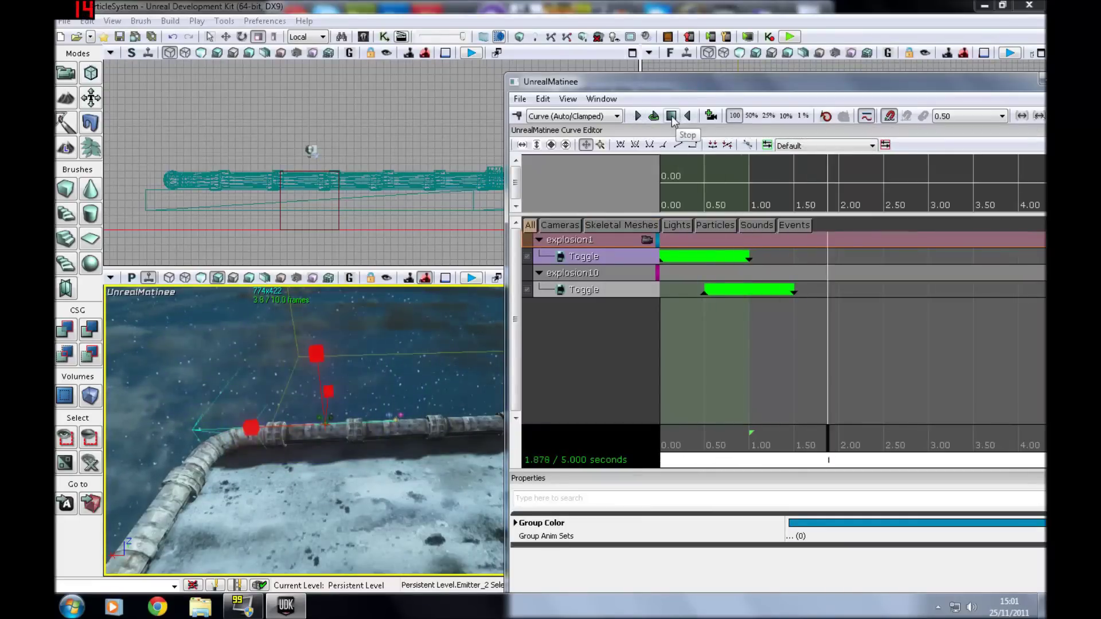
{"action": "left_click", "coordinate": [734, 274]}
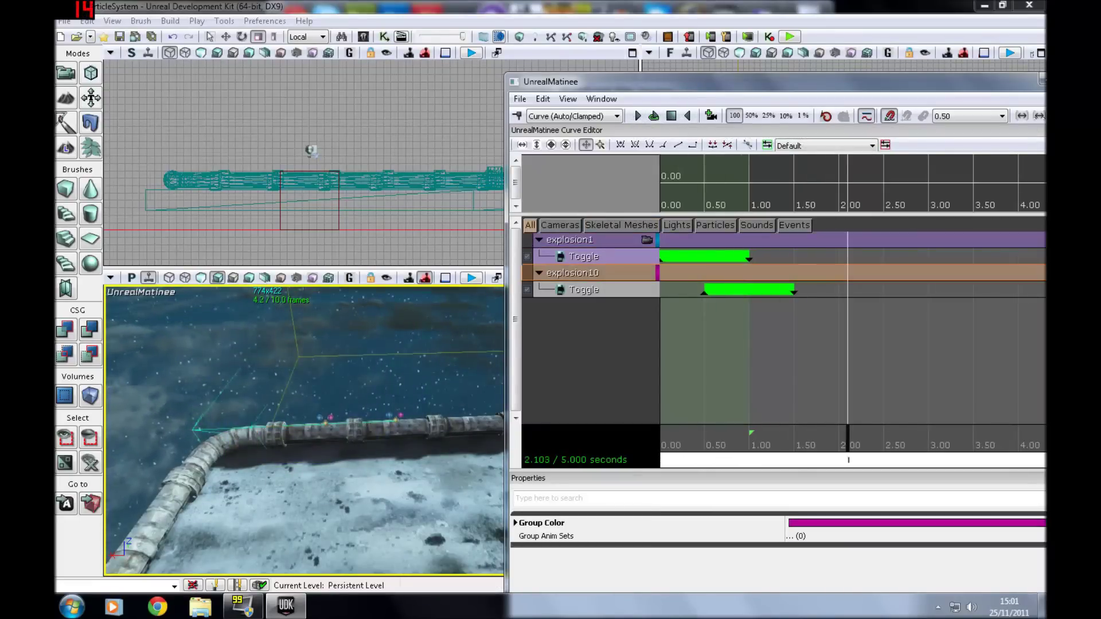
{"action": "left_click", "coordinate": [605, 298]}
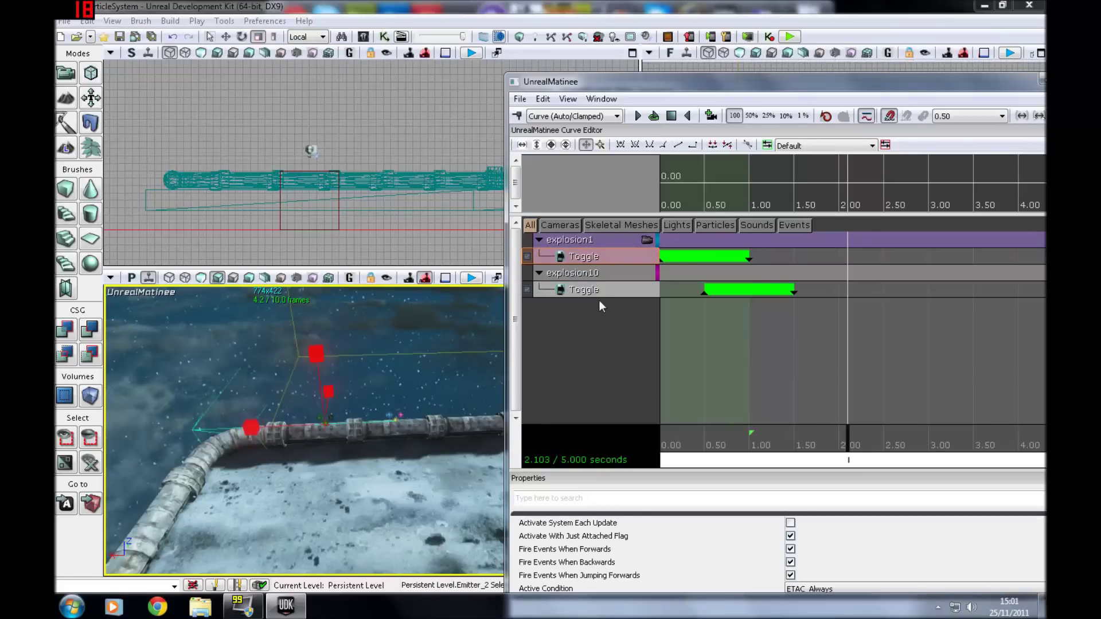
{"action": "left_click", "coordinate": [728, 292]}
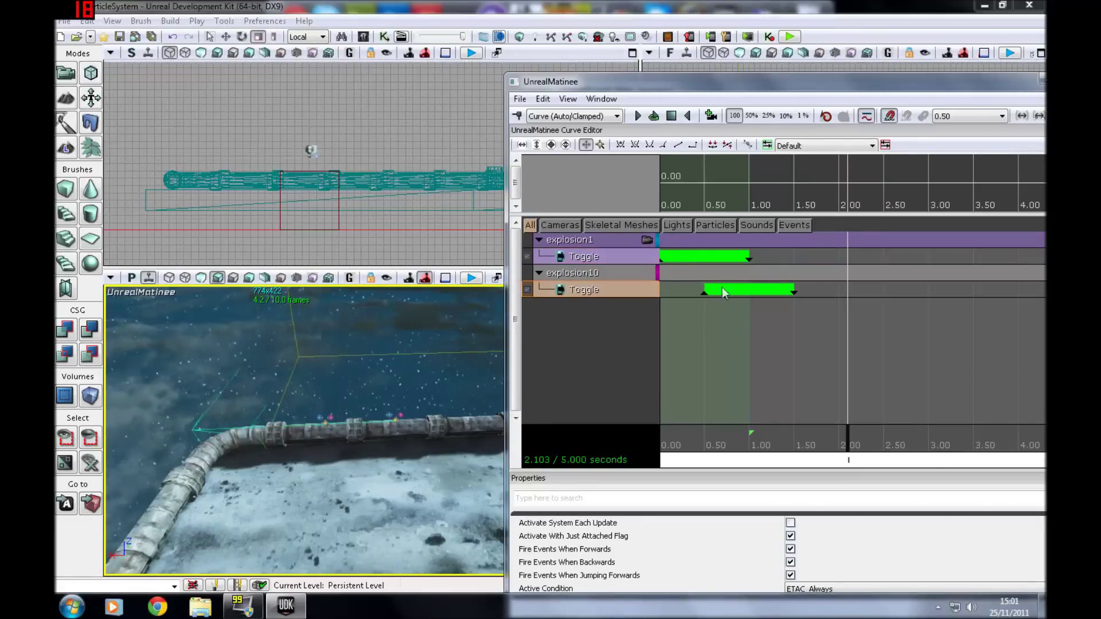
{"action": "left_click", "coordinate": [669, 118]}
{"action": "left_click", "coordinate": [635, 117]}
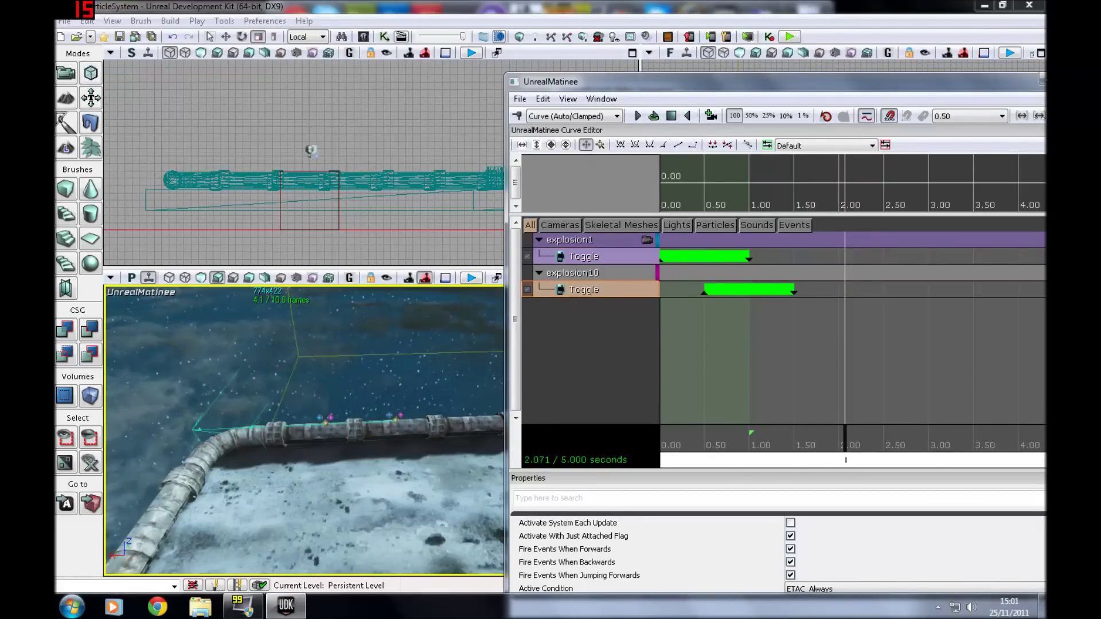
- Select the emitter tied to the explosion1 group in the perspective view and replay the Matinee from the start
{"action": "key", "text": "Escape"}
{"action": "left_click", "coordinate": [316, 355]}
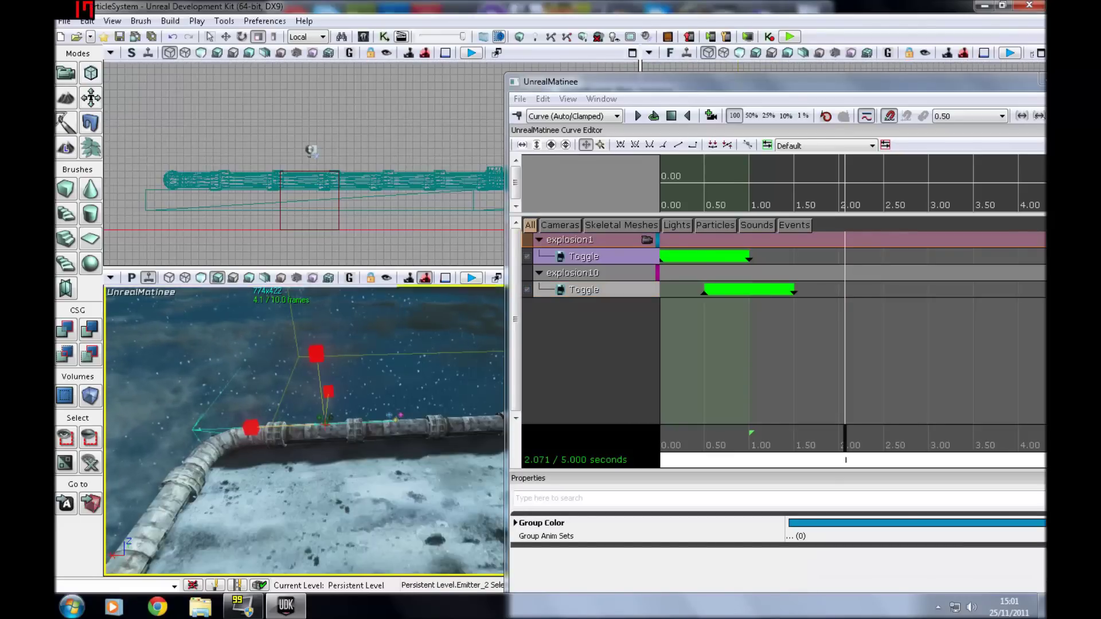
{"action": "left_click", "coordinate": [639, 116]}
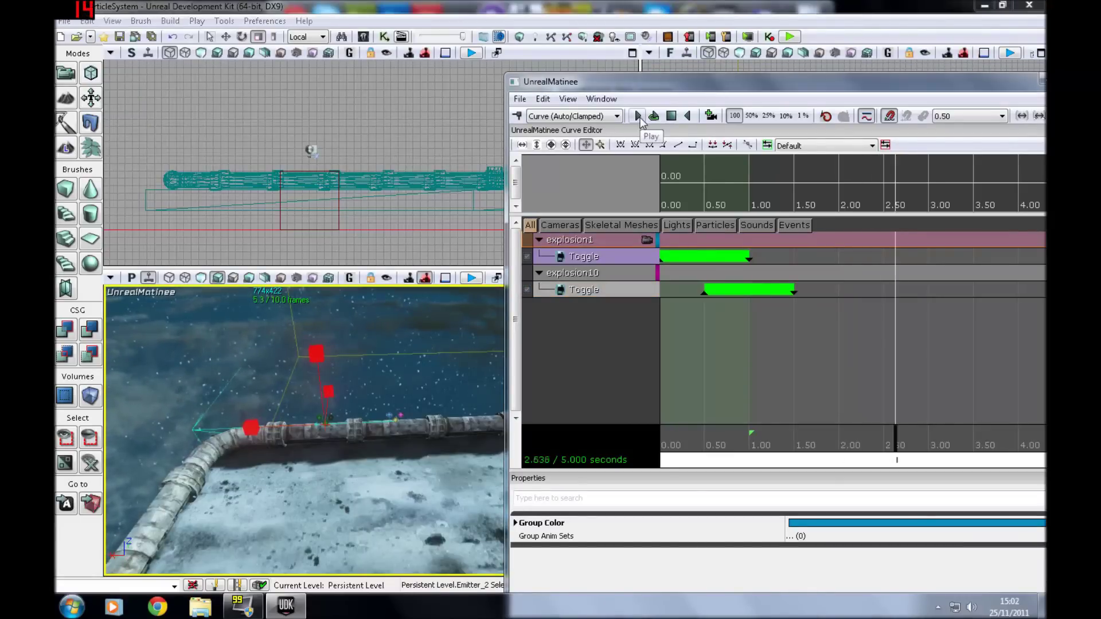
{"action": "left_click", "coordinate": [672, 116]}
{"action": "left_click", "coordinate": [639, 116]}
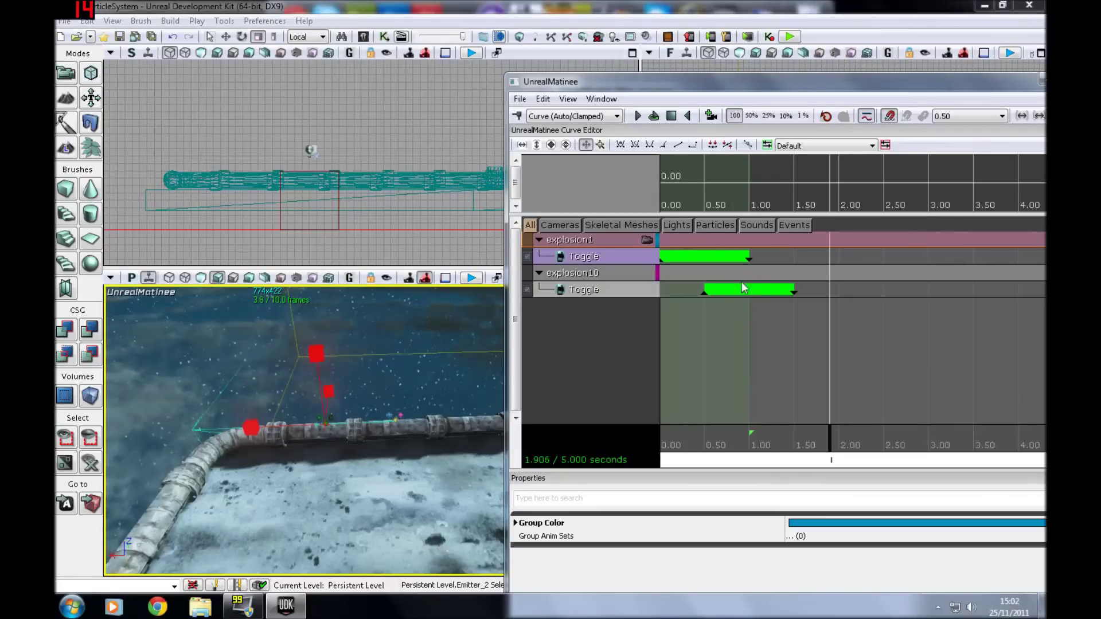
- Delete both keys on explosion10's Toggle track and remove the explosion10 group from the Matinee
{"action": "left_click", "coordinate": [704, 291]}
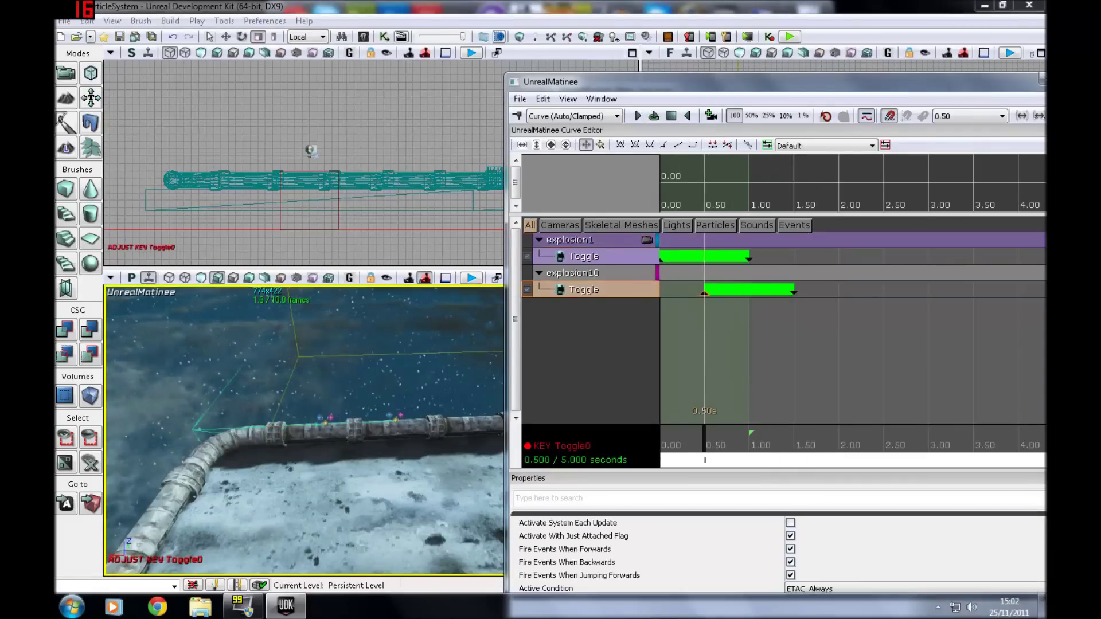
{"action": "key", "text": "Delete"}
{"action": "left_click", "coordinate": [793, 292]}
{"action": "key", "text": "Delete"}
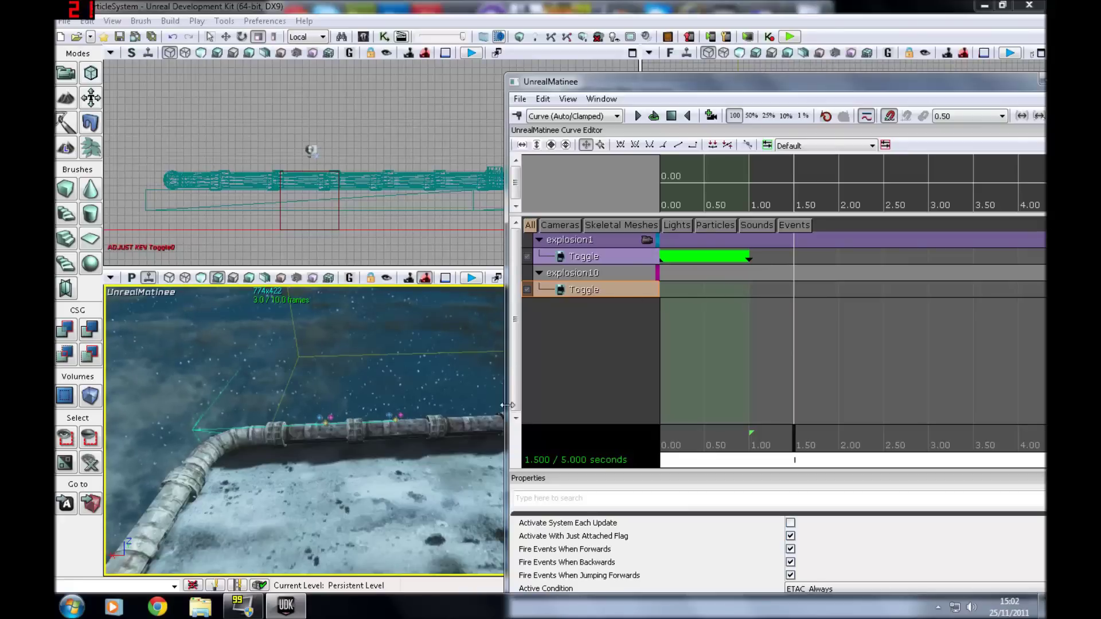
{"action": "left_click", "coordinate": [570, 287]}
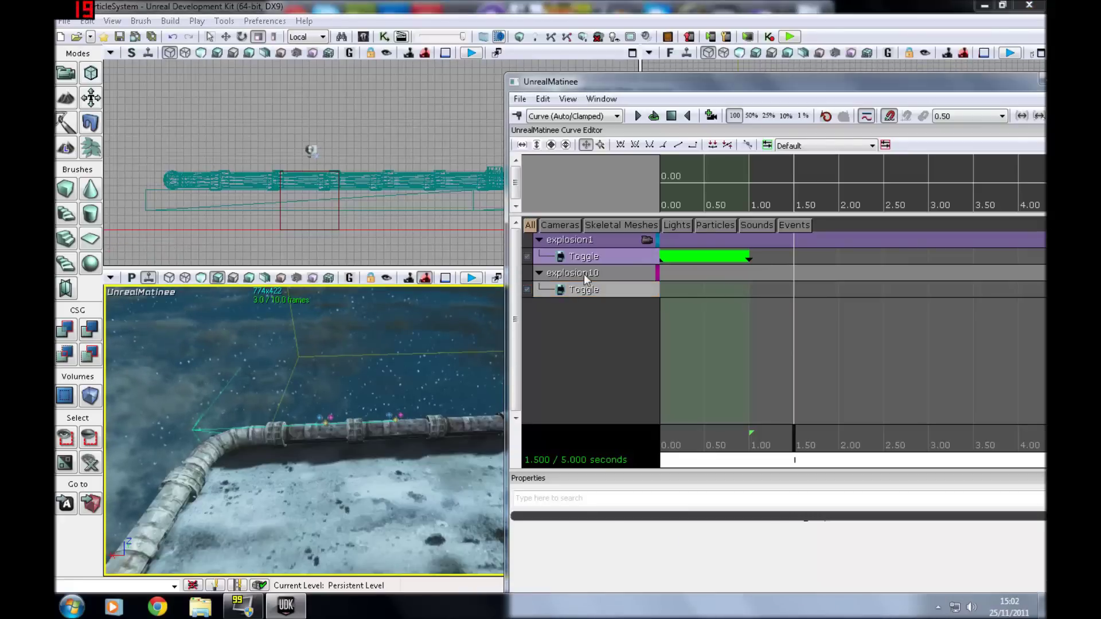
{"action": "left_click", "coordinate": [584, 274]}
{"action": "key", "text": "Delete"}
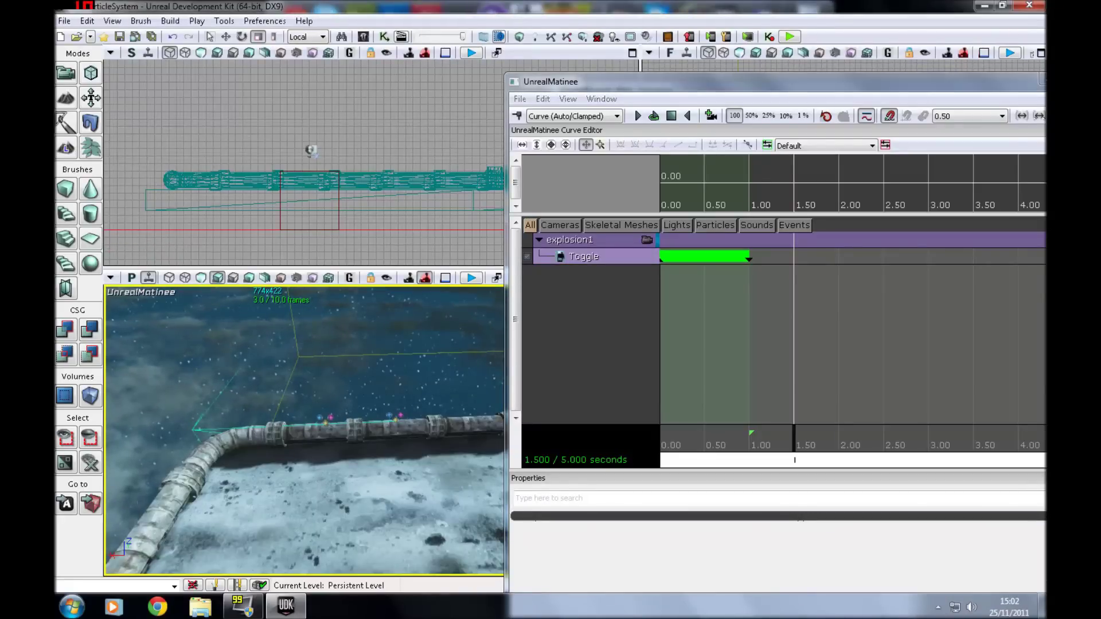
- Add a new particle group named "explosion10" for the selected Emitter_1
{"action": "right_click", "coordinate": [614, 323]}
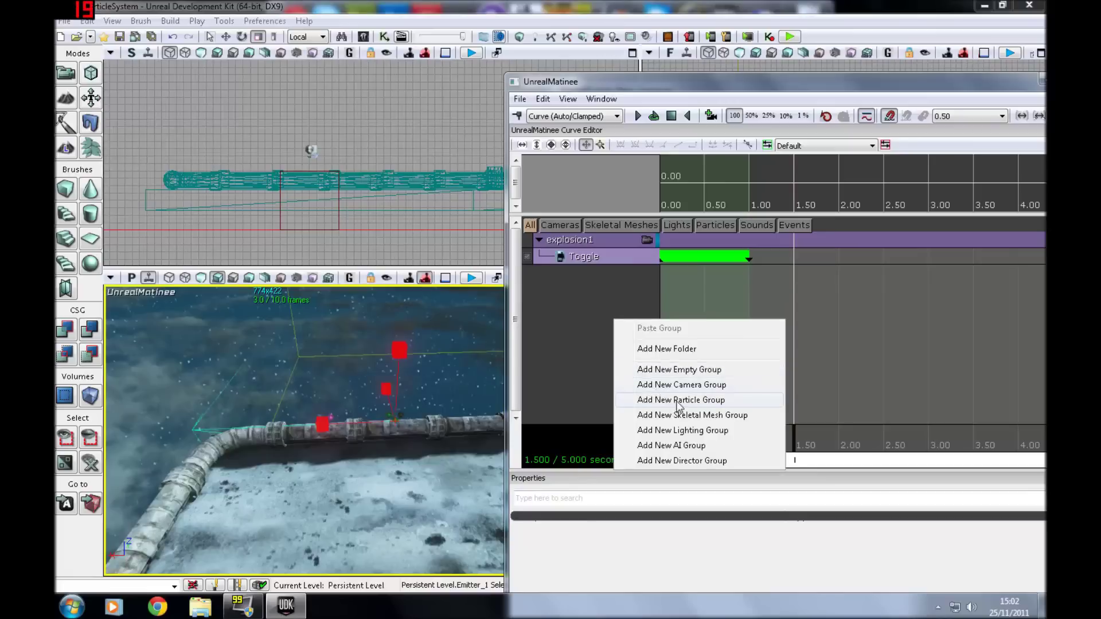
{"action": "left_click", "coordinate": [665, 400]}
{"action": "type", "text": "exp"}
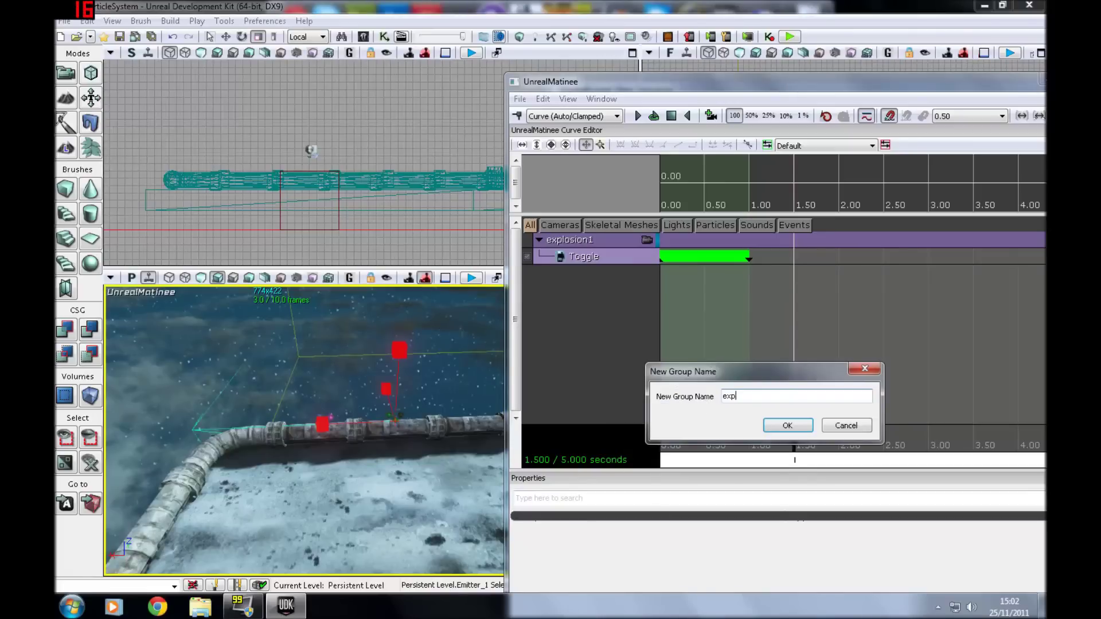
{"action": "type", "text": "losion10"}
{"action": "key", "text": "Return"}
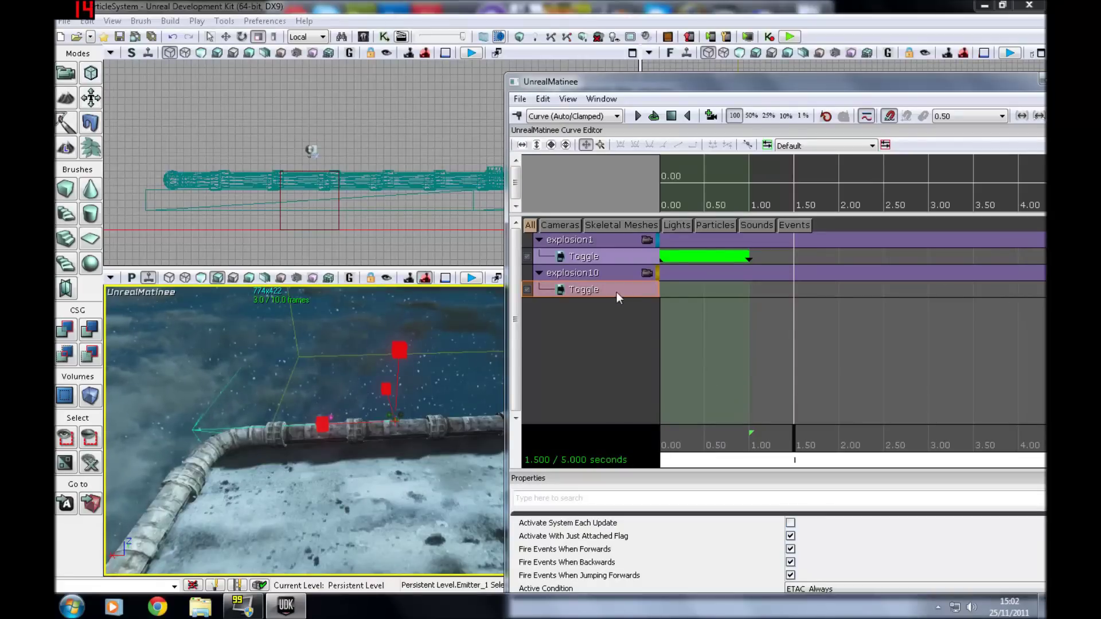
- Add a toggle key to the new explosion10 group's Toggle track and move it to 0.50 s
{"action": "key", "text": "Return"}
{"action": "left_click", "coordinate": [610, 288]}
{"action": "left_click", "coordinate": [606, 298]}
{"action": "key", "text": "Return"}
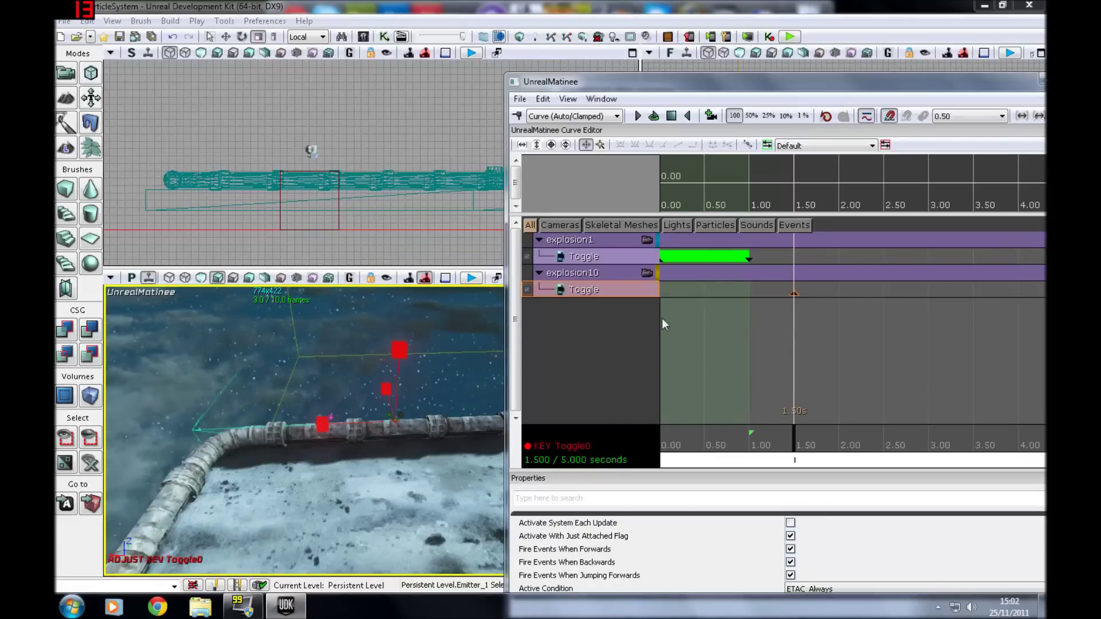
{"action": "left_click", "coordinate": [697, 300]}
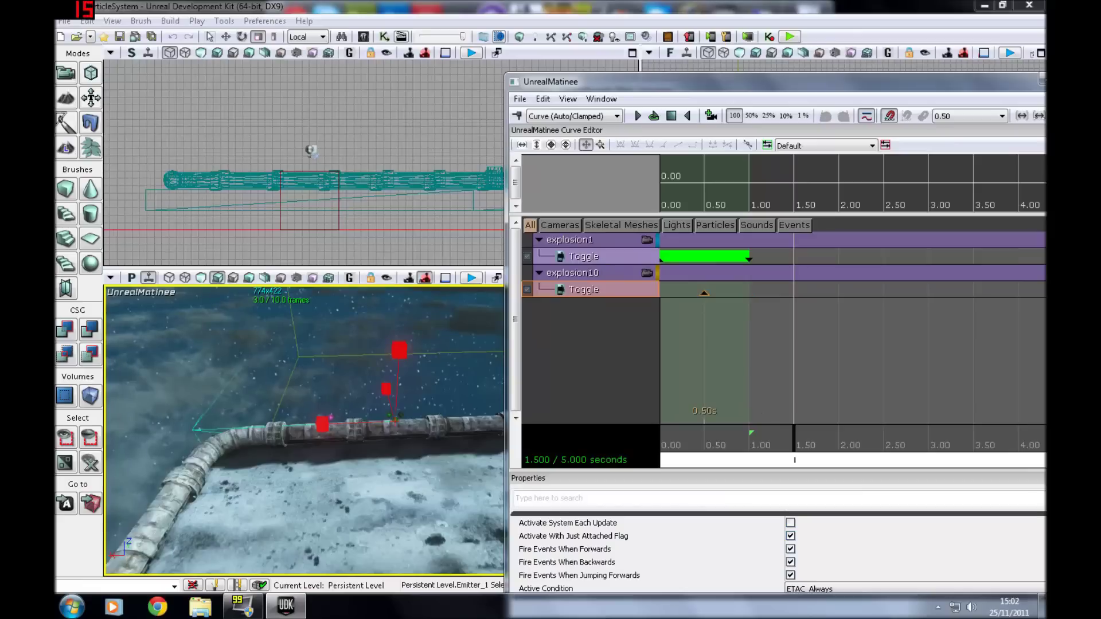
- Add a second toggle key at 1.50 s on the new explosion10 group's Toggle track
{"action": "key", "text": "Return"}
{"action": "left_click", "coordinate": [638, 291]}
{"action": "left_click", "coordinate": [625, 312]}
{"action": "left_click", "coordinate": [630, 316]}
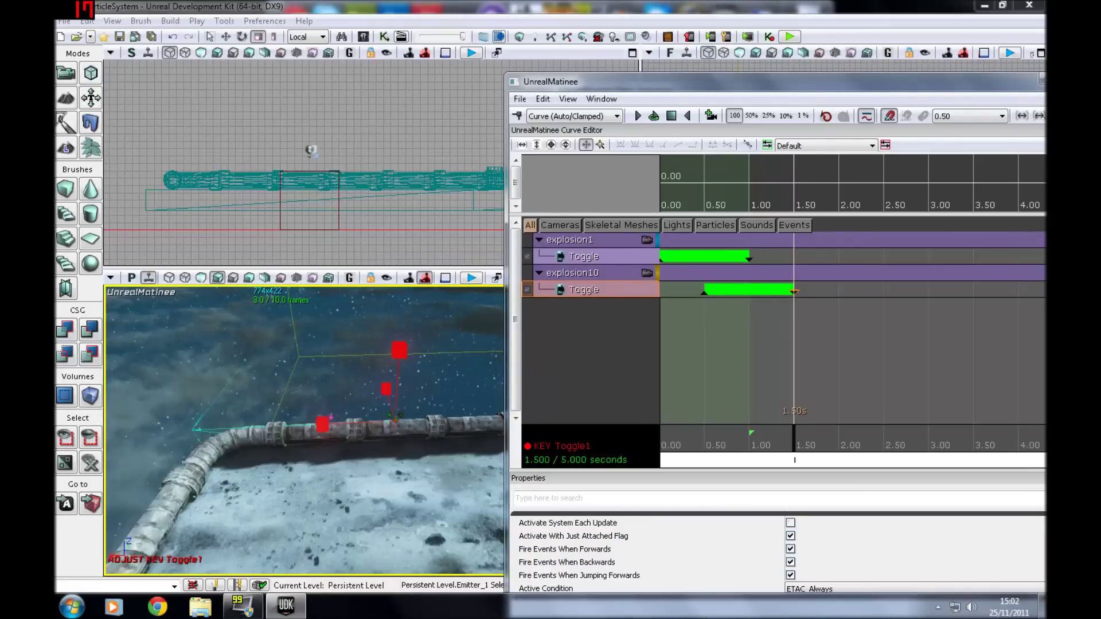
- Play the Matinee to preview the rebuilt explosion10 group, then select the explosion1 emitter and replay it
{"action": "left_click", "coordinate": [668, 121]}
{"action": "left_click", "coordinate": [638, 119]}
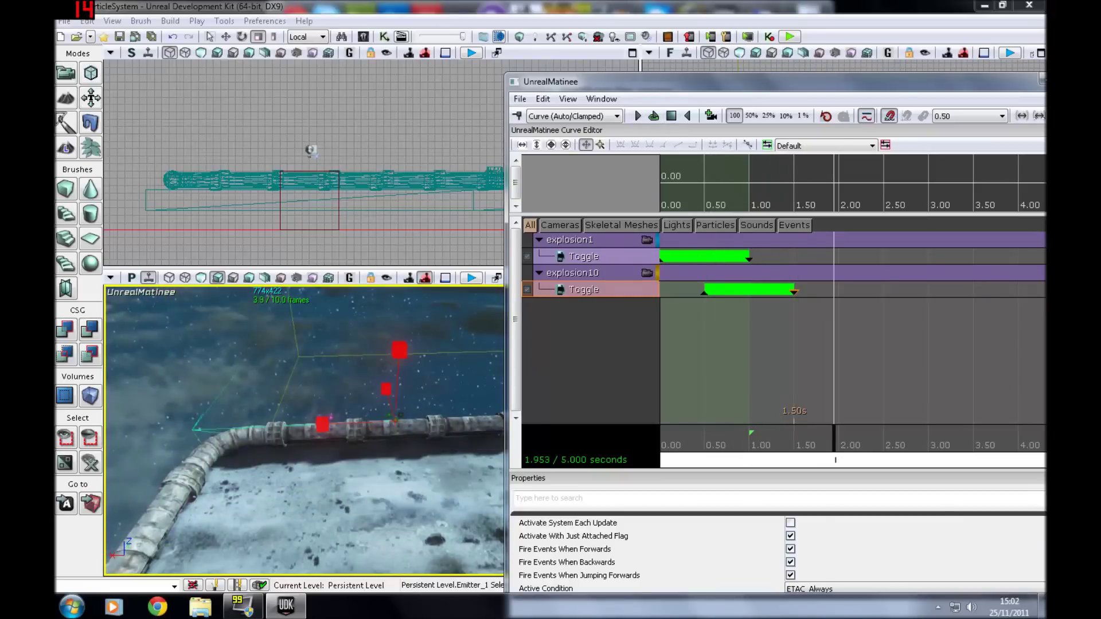
{"action": "left_click", "coordinate": [331, 418]}
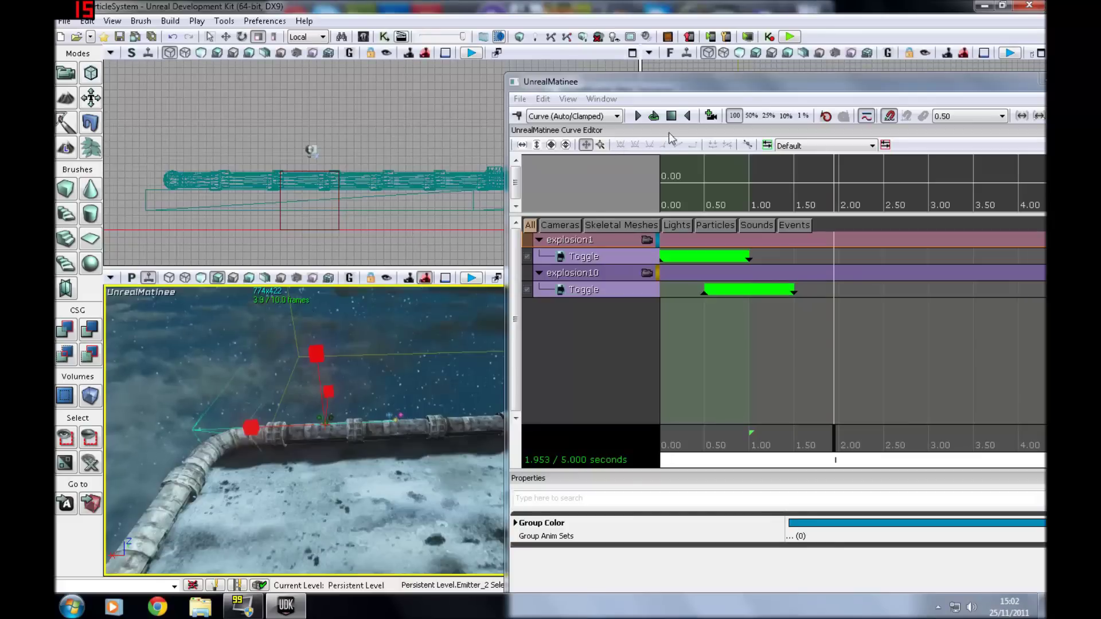
{"action": "left_click", "coordinate": [635, 118]}
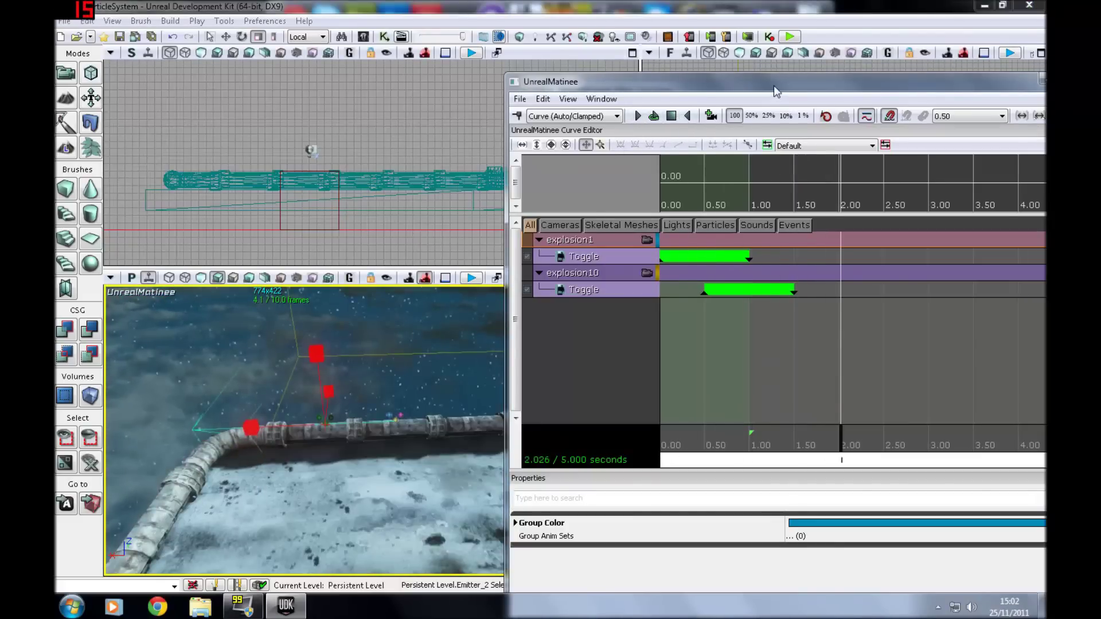
- Close the Matinee editor and make room beside the Matinee node in the Kismet sequence
{"action": "left_click_drag", "start_coordinate": [773, 85], "coordinate": [307, 224]}
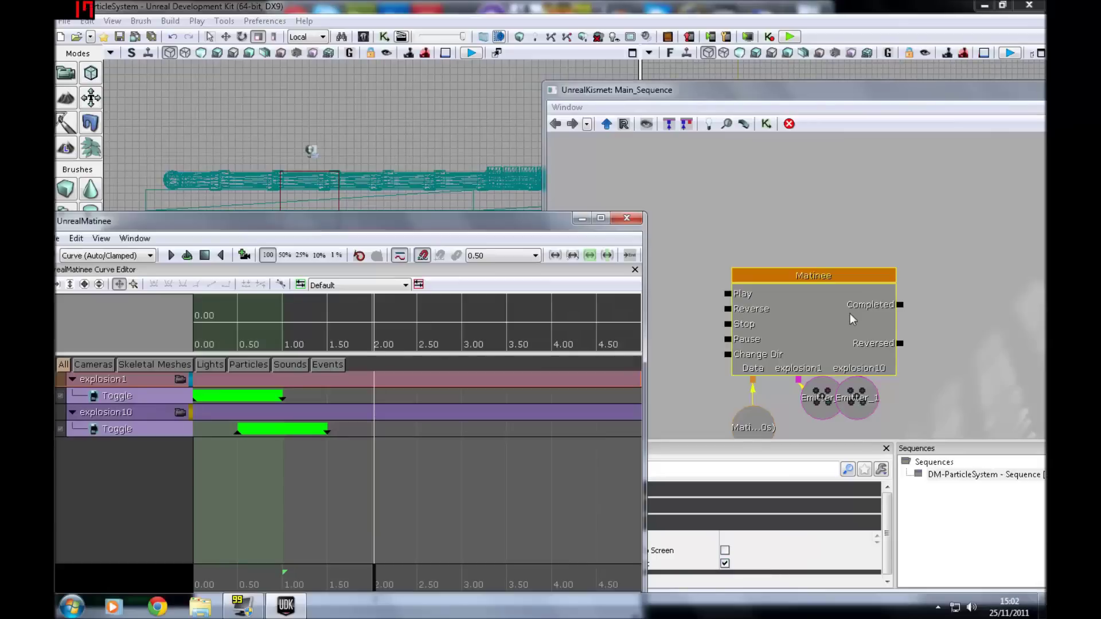
{"action": "left_click", "coordinate": [623, 219]}
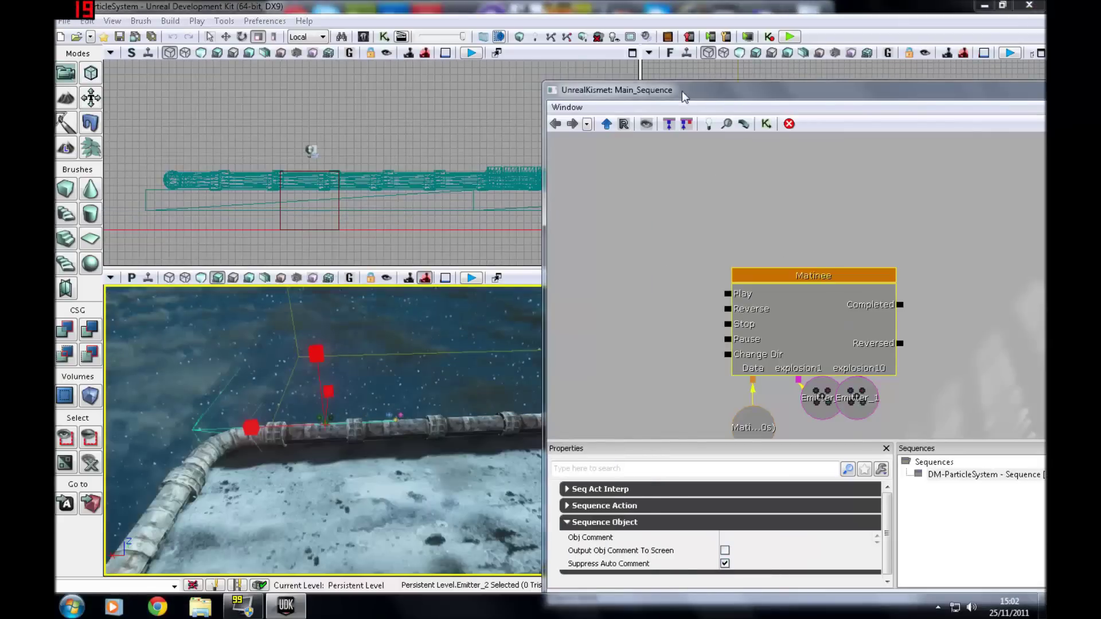
{"action": "left_click_drag", "start_coordinate": [683, 91], "coordinate": [664, 98]}
{"action": "right_click_drag", "start_coordinate": [314, 430], "coordinate": [293, 482]}
{"action": "scroll", "coordinate": [314, 430], "scroll_direction": "up", "scroll_amount": 6}
{"action": "scroll", "coordinate": [315, 430], "scroll_direction": "down", "scroll_amount": 7}
{"action": "left_click", "coordinate": [641, 370]}
{"action": "left_click_drag", "start_coordinate": [641, 370], "coordinate": [611, 275]}
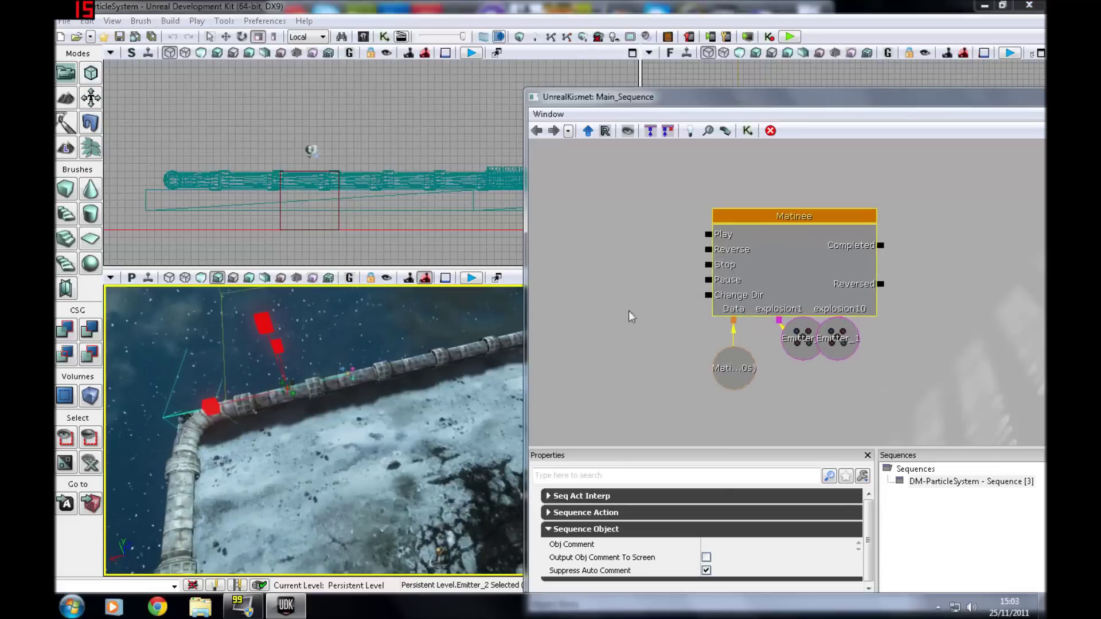
- Add a Level Loaded event in Kismet and link its Loaded and Visible output to the Matinee's Play input
{"action": "right_click", "coordinate": [610, 274]}
{"action": "mouse_move", "coordinate": [662, 327]}
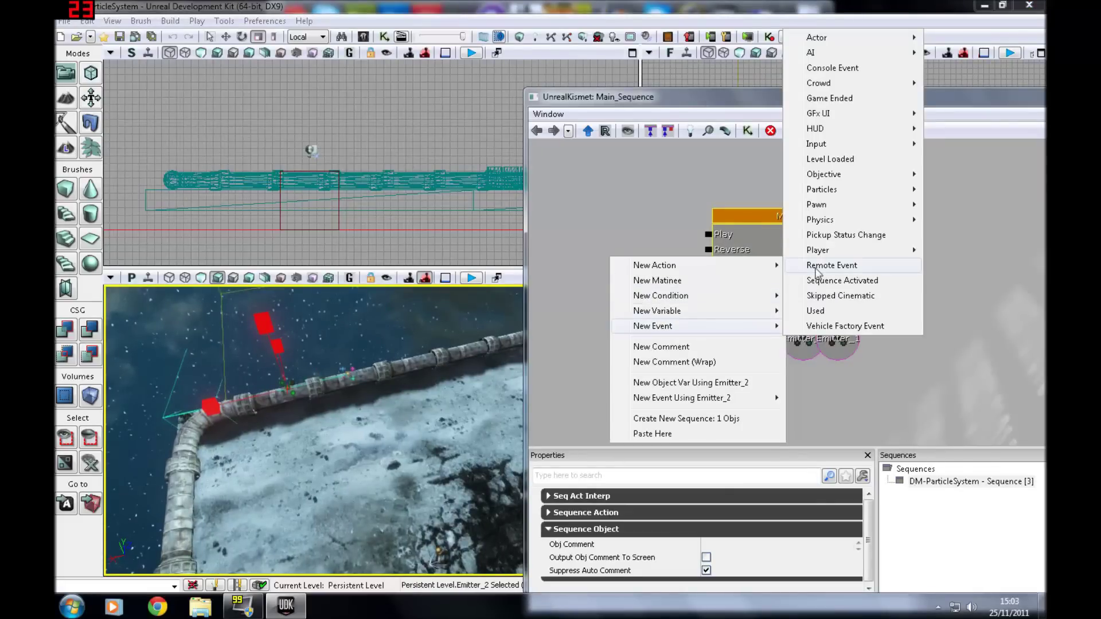
{"action": "left_click", "coordinate": [854, 159]}
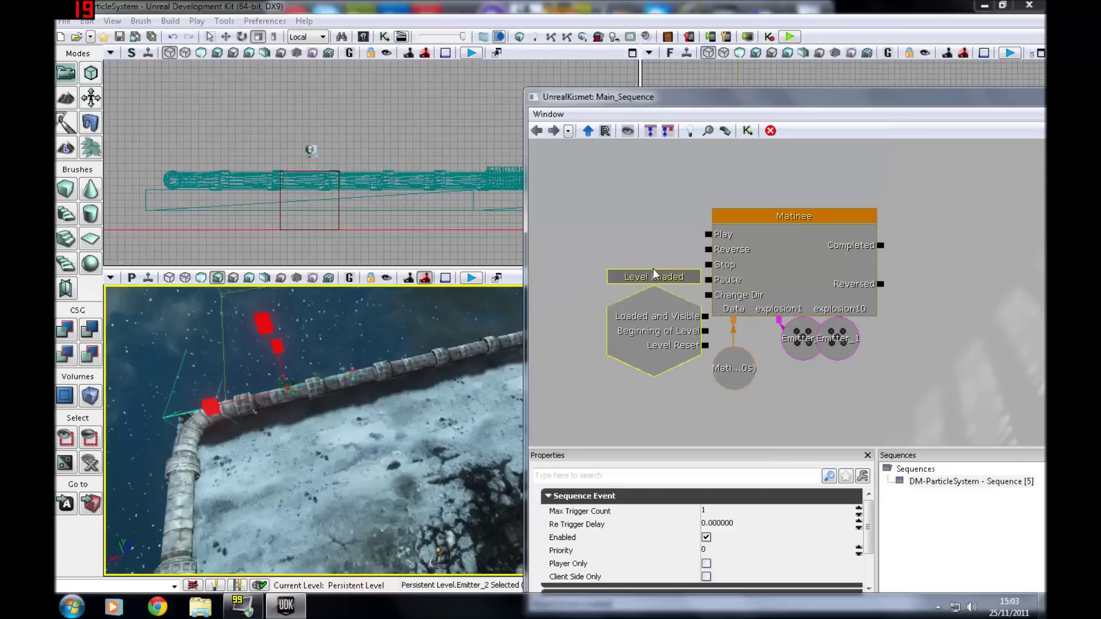
{"action": "left_click_drag", "start_coordinate": [657, 269], "coordinate": [700, 243]}
- Minimize Kismet and play-test the level repeatedly in the perspective viewport to check the explosions along the pipe
{"action": "left_click_drag", "start_coordinate": [1014, 102], "coordinate": [847, 158]}
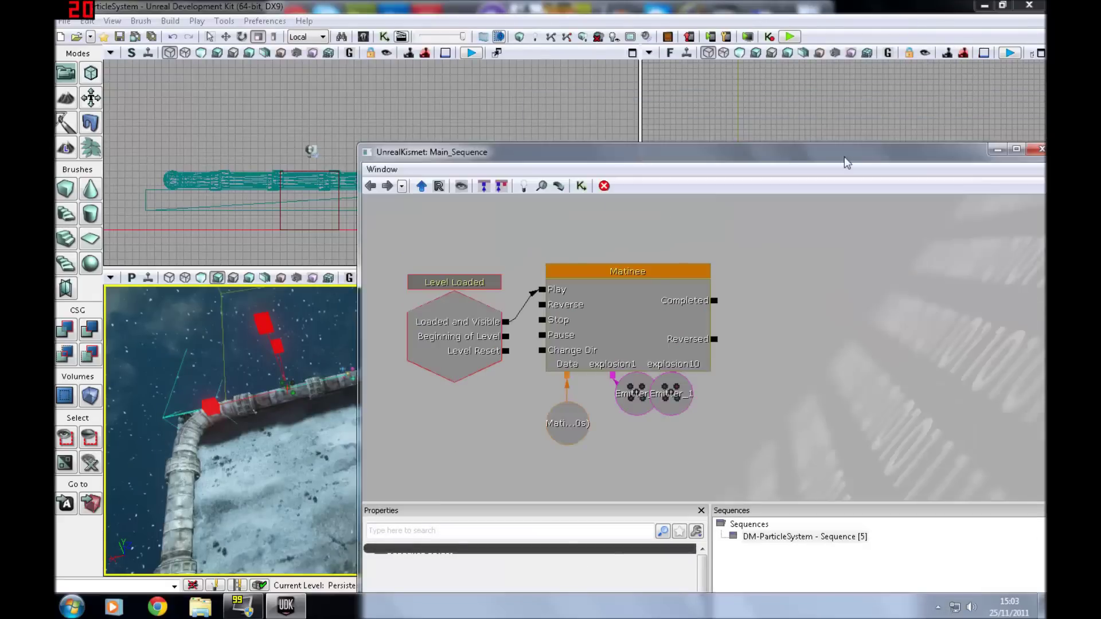
{"action": "left_click", "coordinate": [997, 152]}
{"action": "left_click", "coordinate": [480, 278]}
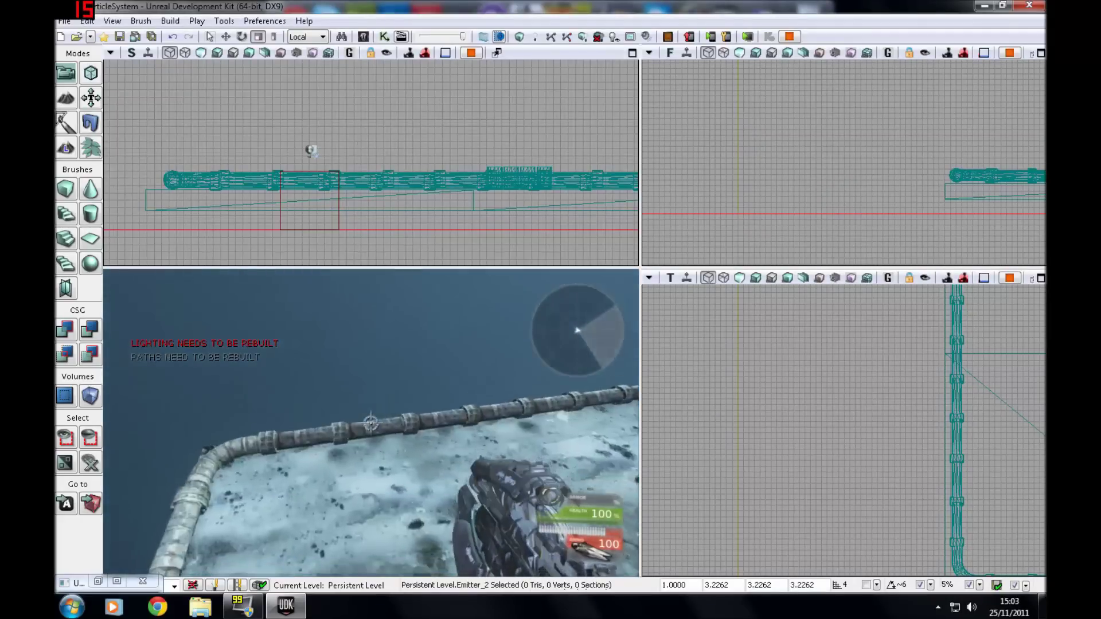
{"action": "key", "text": "Escape"}
{"action": "left_click", "coordinate": [475, 278]}
{"action": "key", "text": "Escape"}
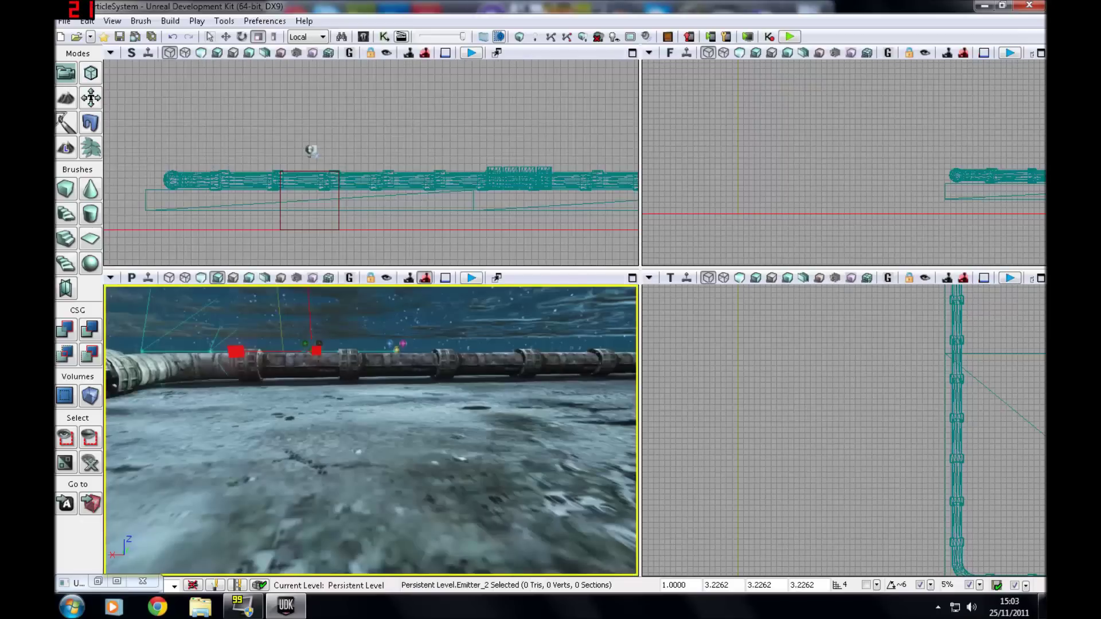
{"action": "left_click", "coordinate": [471, 277]}
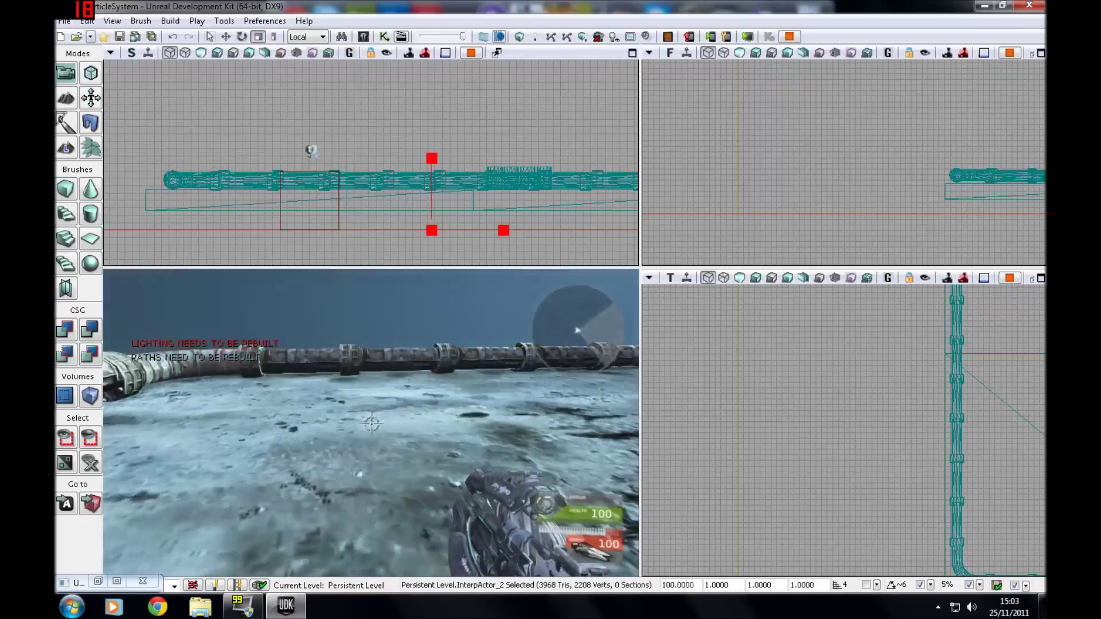
{"action": "key", "text": "Escape"}
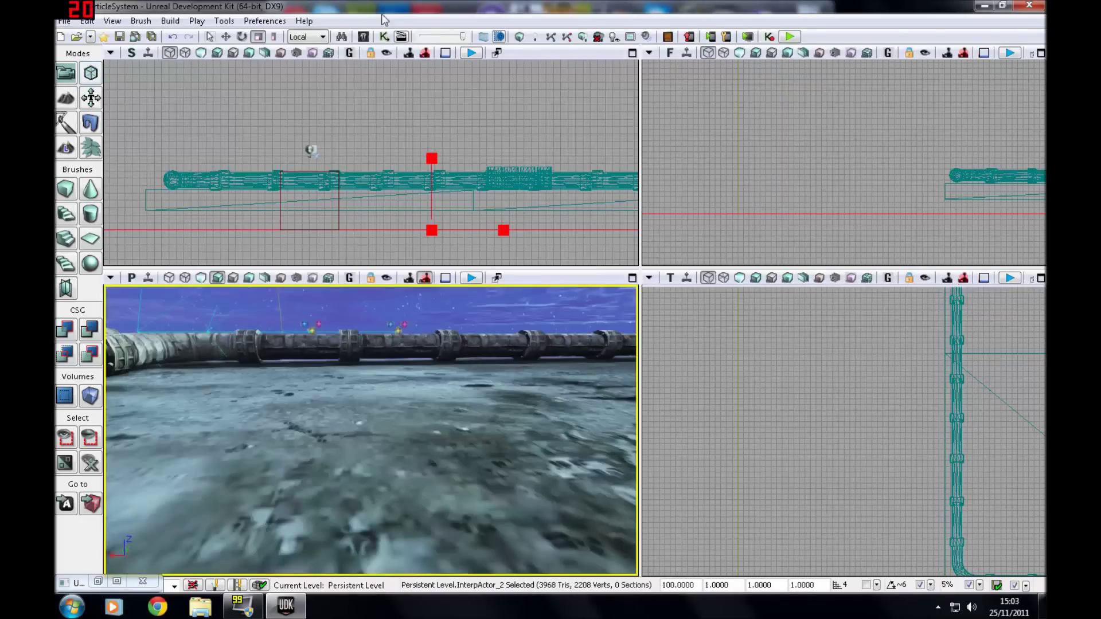
- Open the properties of Emitter_2 on the pipe and turn off Auto Activate
{"action": "left_click", "coordinate": [312, 330]}
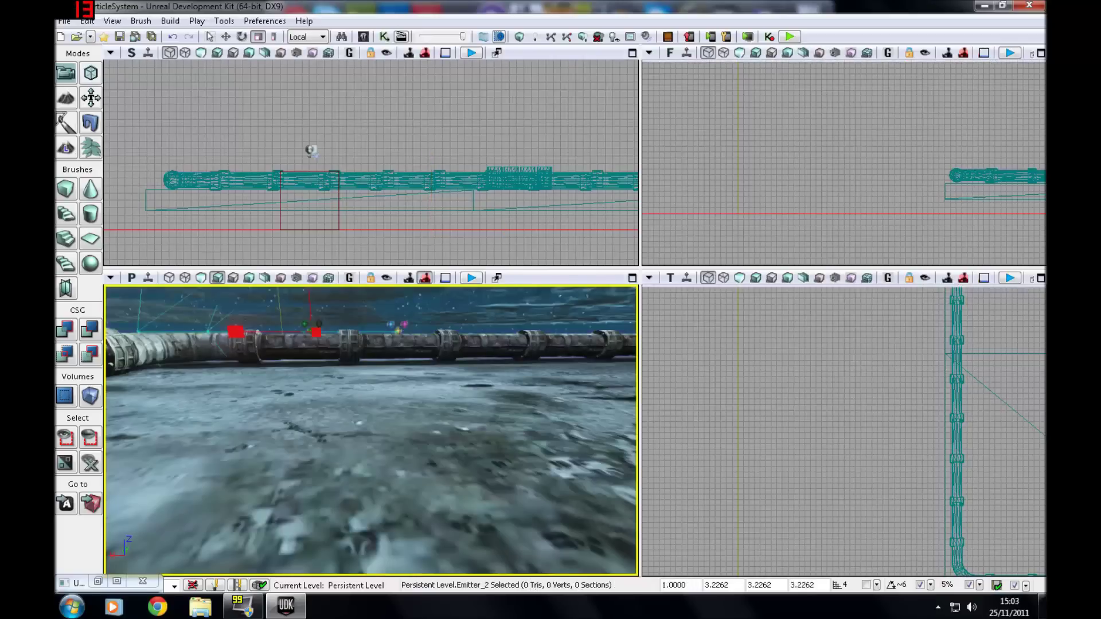
{"action": "mouse_move", "coordinate": [311, 330]}
{"action": "right_mouse_down"}
{"action": "mouse_move", "coordinate": [289, 293]}
{"action": "mouse_move", "coordinate": [301, 321]}
{"action": "right_mouse_up"}
{"action": "mouse_move", "coordinate": [339, 436]}
{"action": "right_mouse_down"}
{"action": "mouse_move", "coordinate": [339, 476]}
{"action": "mouse_move", "coordinate": [339, 436]}
{"action": "right_mouse_up"}
{"action": "right_click", "coordinate": [339, 436]}
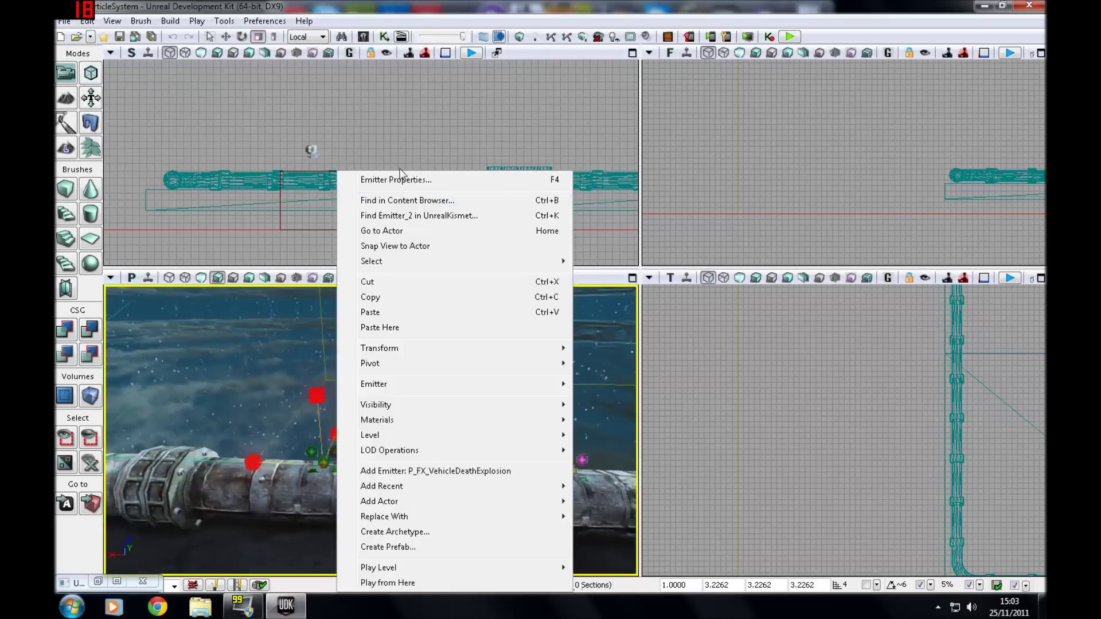
{"action": "left_click", "coordinate": [396, 179]}
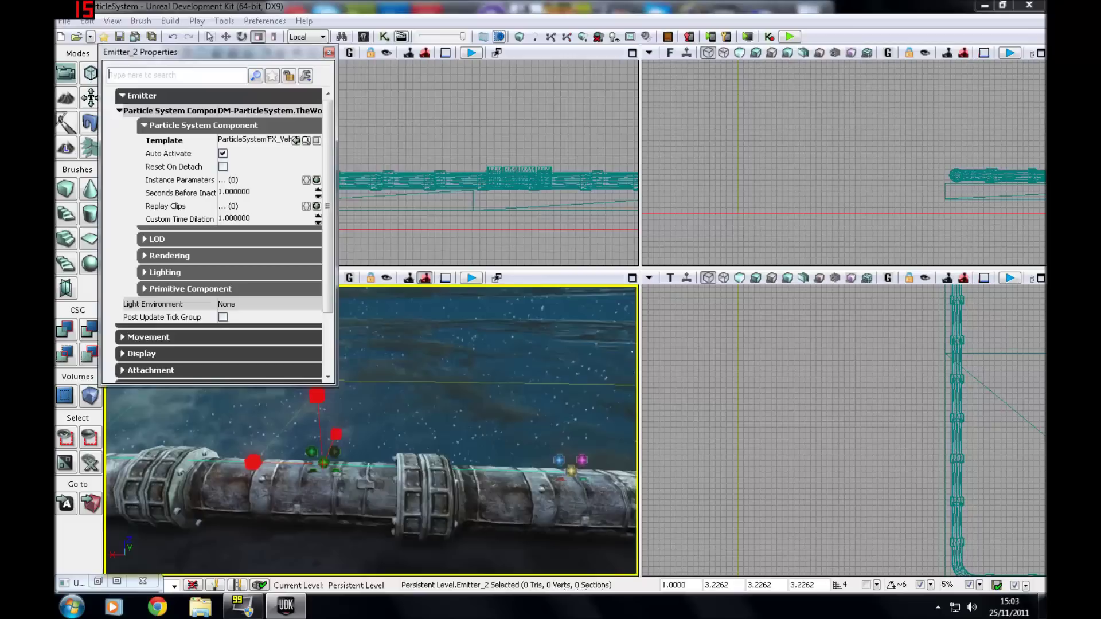
{"action": "left_click", "coordinate": [222, 155]}
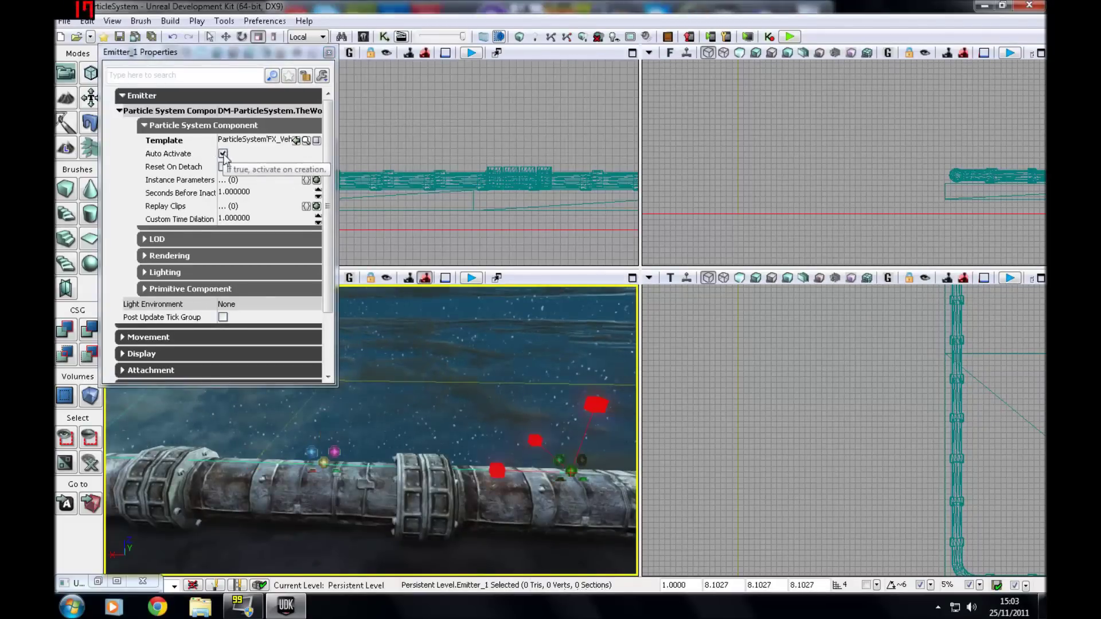
- Turn off Auto Activate for Emitter_1 and close its properties
{"action": "left_click", "coordinate": [223, 154]}
{"action": "left_click", "coordinate": [329, 53]}
{"action": "left_click_drag", "start_coordinate": [370, 430], "coordinate": [402, 539]}
- Play-test the level twice in the perspective viewport to check the timing of the pipe explosions
{"action": "left_click", "coordinate": [473, 279]}
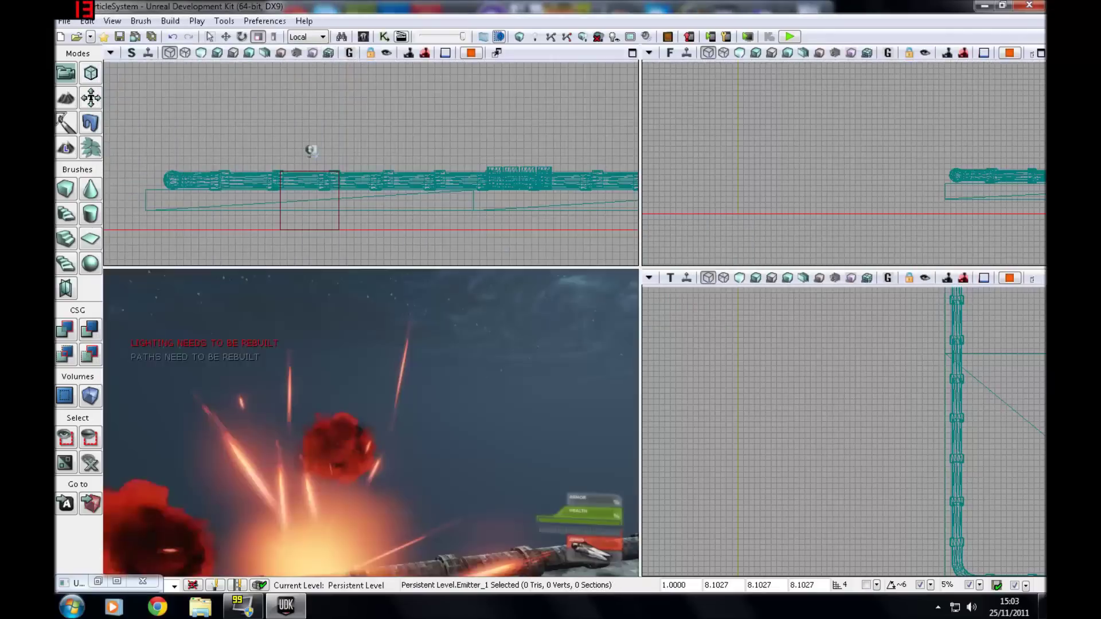
{"action": "key", "text": "Escape"}
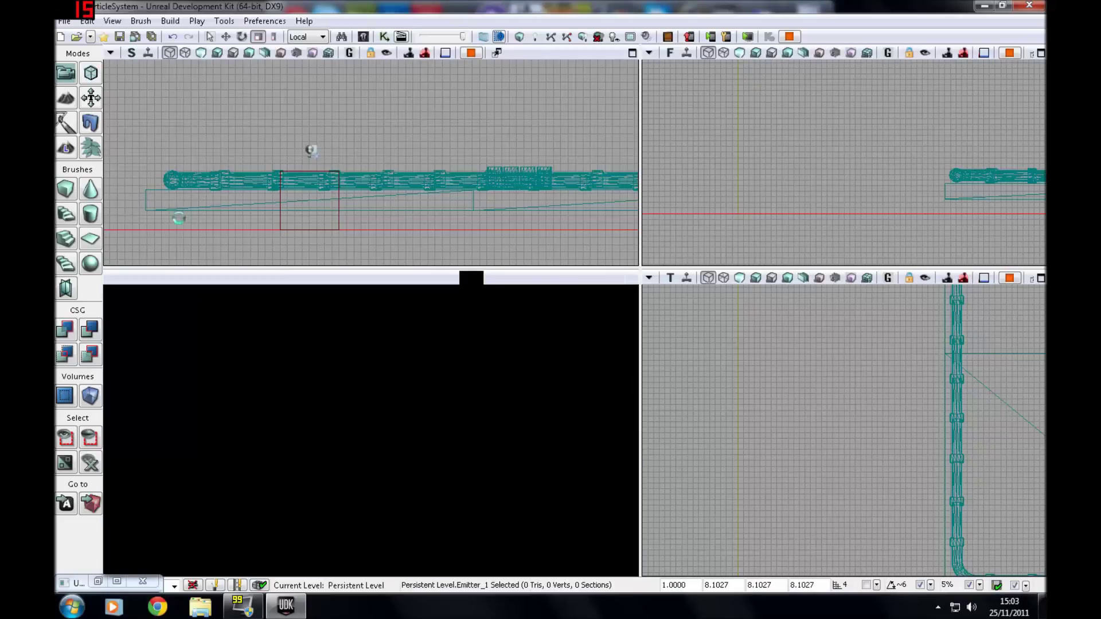
{"action": "left_click", "coordinate": [471, 278]}
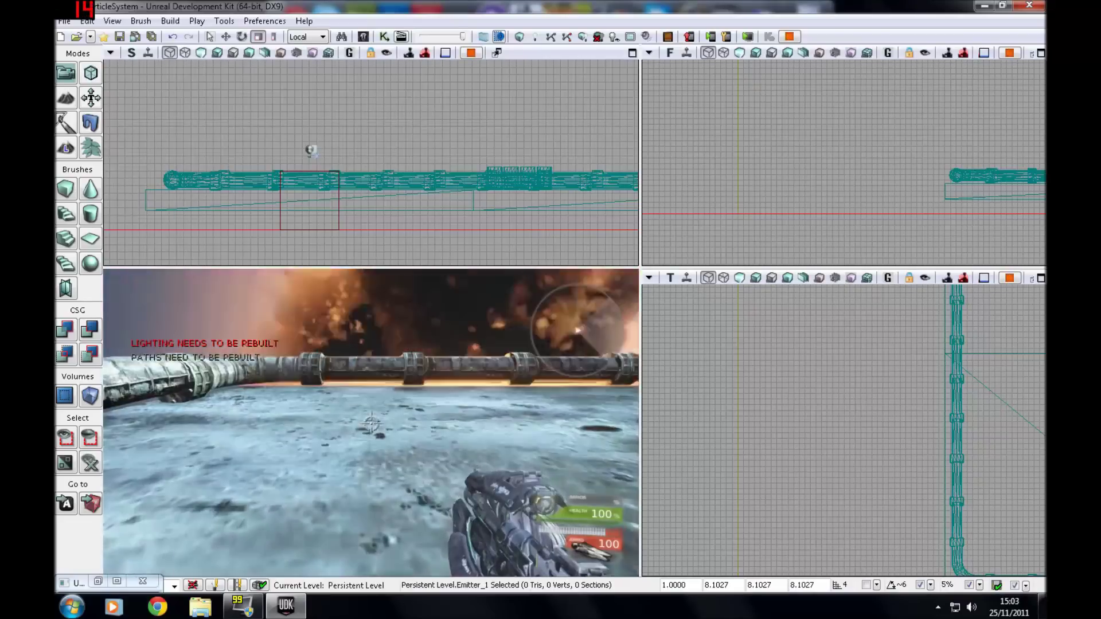
{"action": "key", "text": "Escape"}
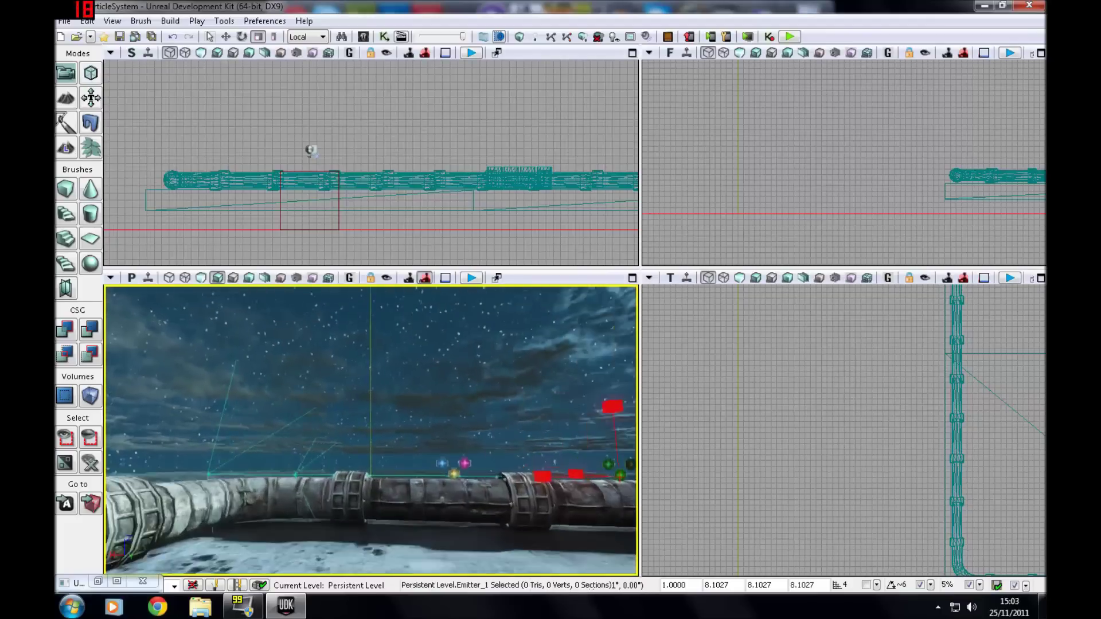
{"action": "right_click_drag", "start_coordinate": [370, 430], "coordinate": [438, 418]}
{"action": "left_click", "coordinate": [439, 436]}
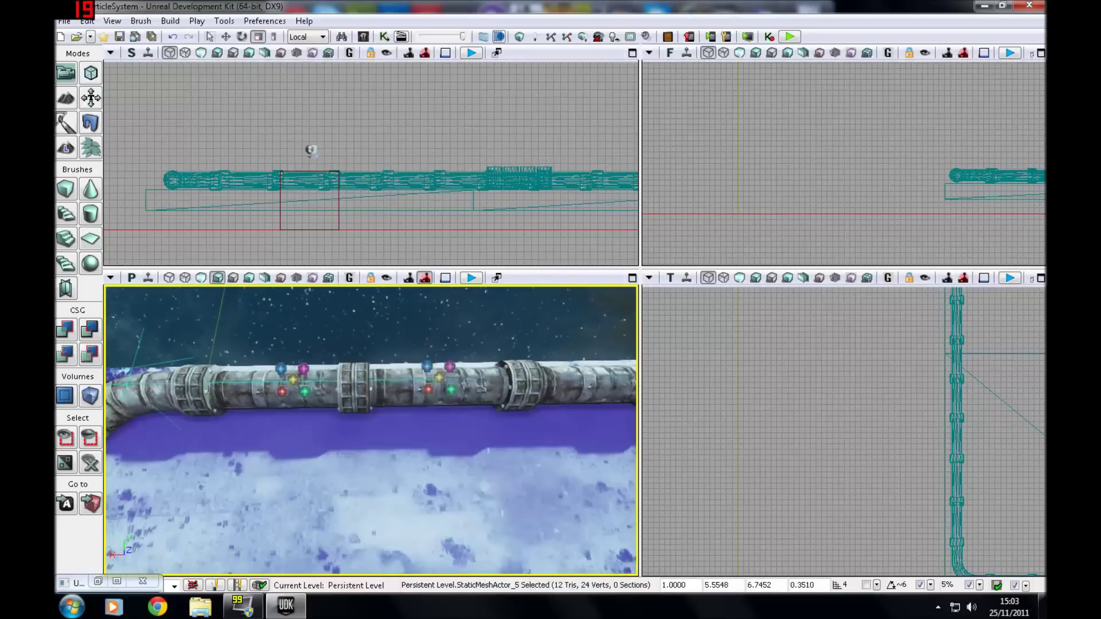
{"action": "right_click", "coordinate": [98, 404]}
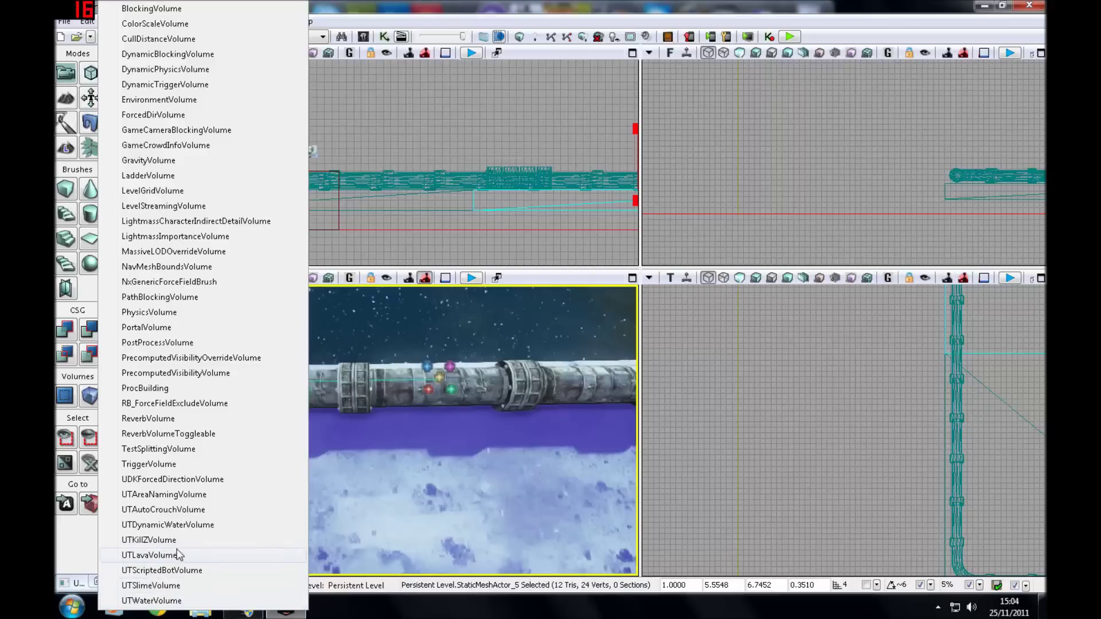
{"action": "left_click", "coordinate": [170, 542]}
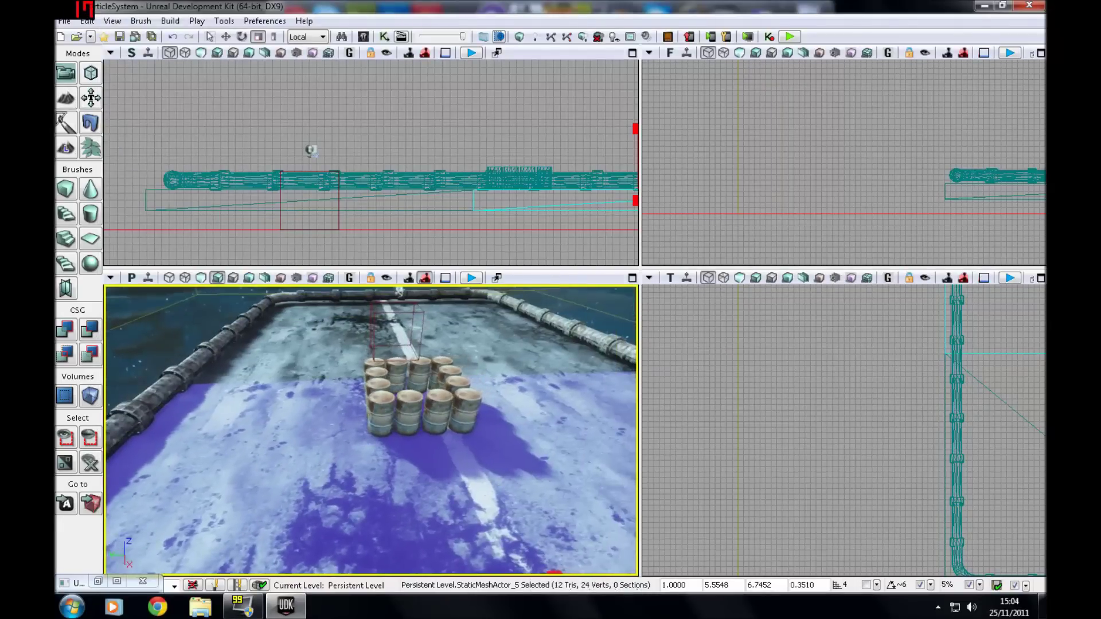
- Select the builder brush behind the barrels and move it onto the pipe section with the explosion emitters
{"action": "right_click_drag", "start_coordinate": [370, 430], "coordinate": [165, 233]}
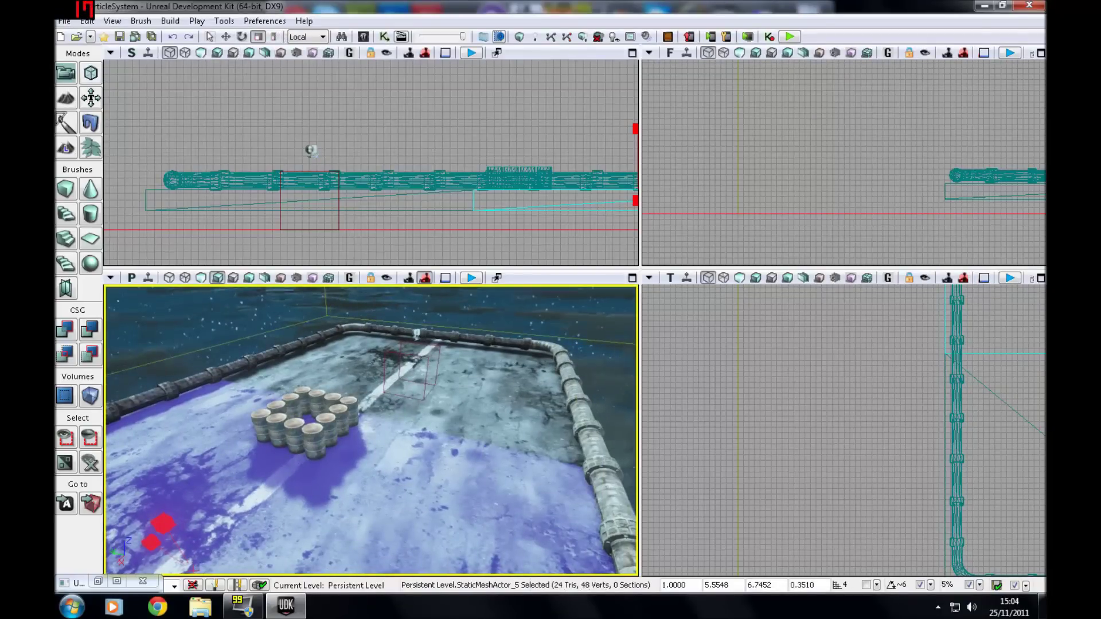
{"action": "right_click_drag", "start_coordinate": [370, 430], "coordinate": [336, 419]}
{"action": "left_click", "coordinate": [519, 393]}
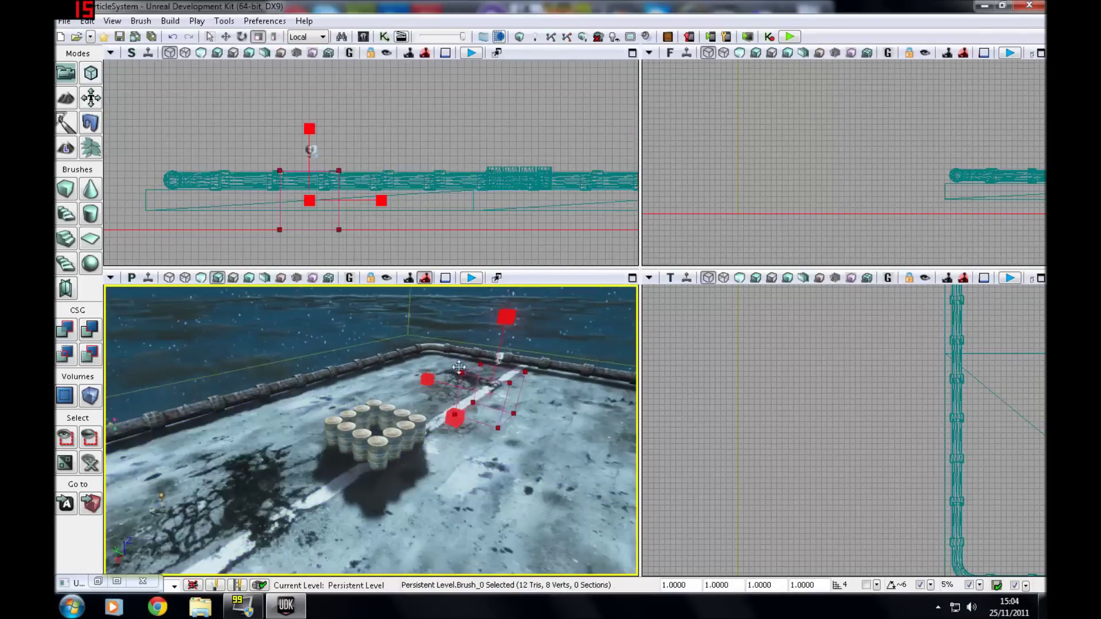
{"action": "left_click", "coordinate": [226, 37]}
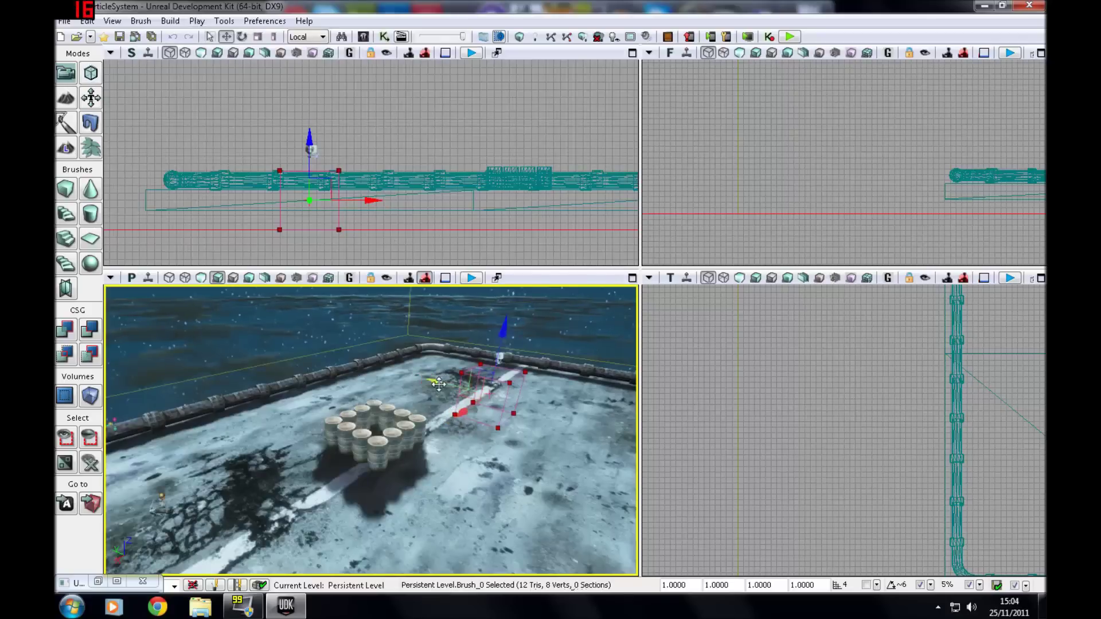
{"action": "mouse_move", "coordinate": [418, 383]}
{"action": "left_mouse_down"}
{"action": "mouse_move", "coordinate": [292, 370]}
{"action": "mouse_move", "coordinate": [310, 378]}
{"action": "mouse_move", "coordinate": [260, 389]}
{"action": "mouse_move", "coordinate": [199, 440]}
{"action": "mouse_move", "coordinate": [122, 479]}
{"action": "left_mouse_up"}
{"action": "right_click_drag", "start_coordinate": [287, 452], "coordinate": [223, 452]}
{"action": "mouse_move", "coordinate": [318, 60]}
{"action": "right_mouse_down"}
{"action": "mouse_move", "coordinate": [281, 46]}
{"action": "mouse_move", "coordinate": [358, 40]}
{"action": "right_mouse_up"}
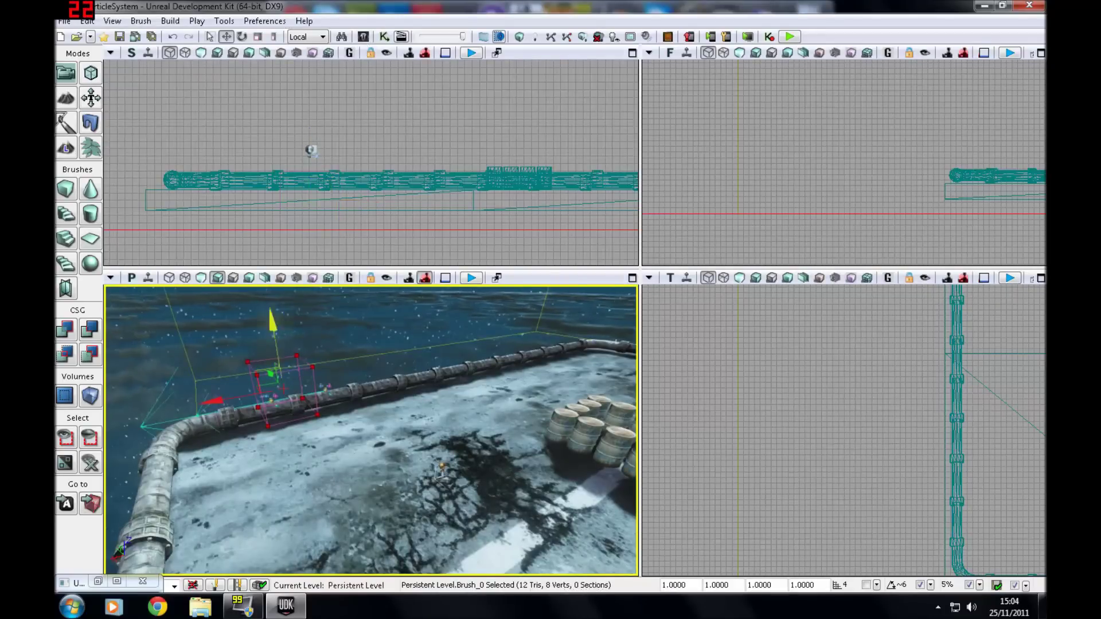
- Open Kismet and the Matinee node's editor, and move the editor window clear of the perspective viewport
{"action": "left_click", "coordinate": [384, 36]}
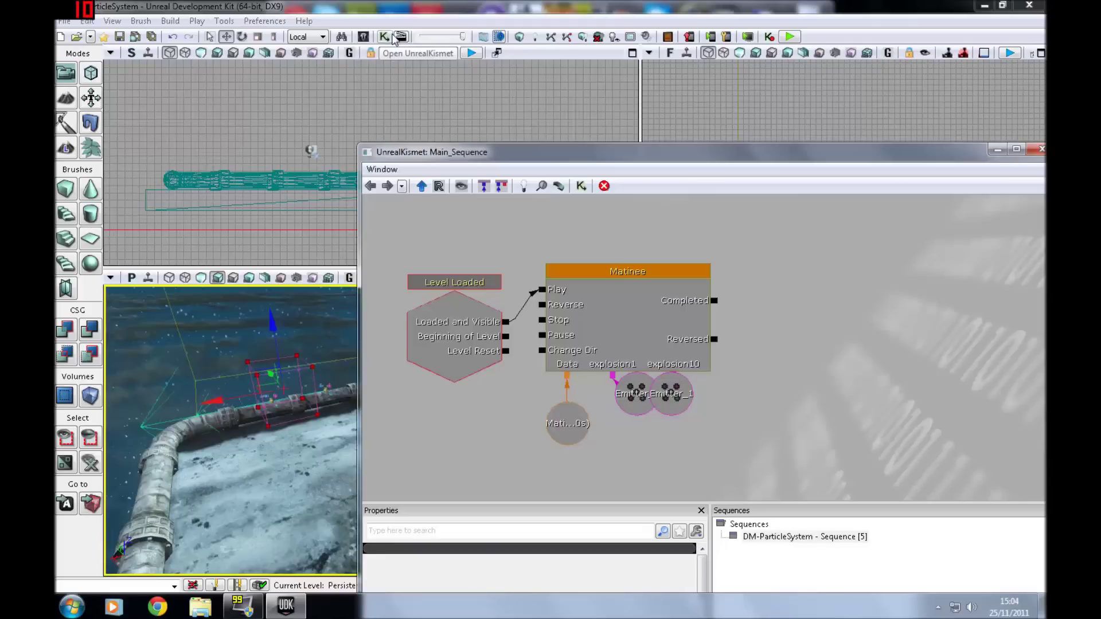
{"action": "double_click", "coordinate": [617, 269]}
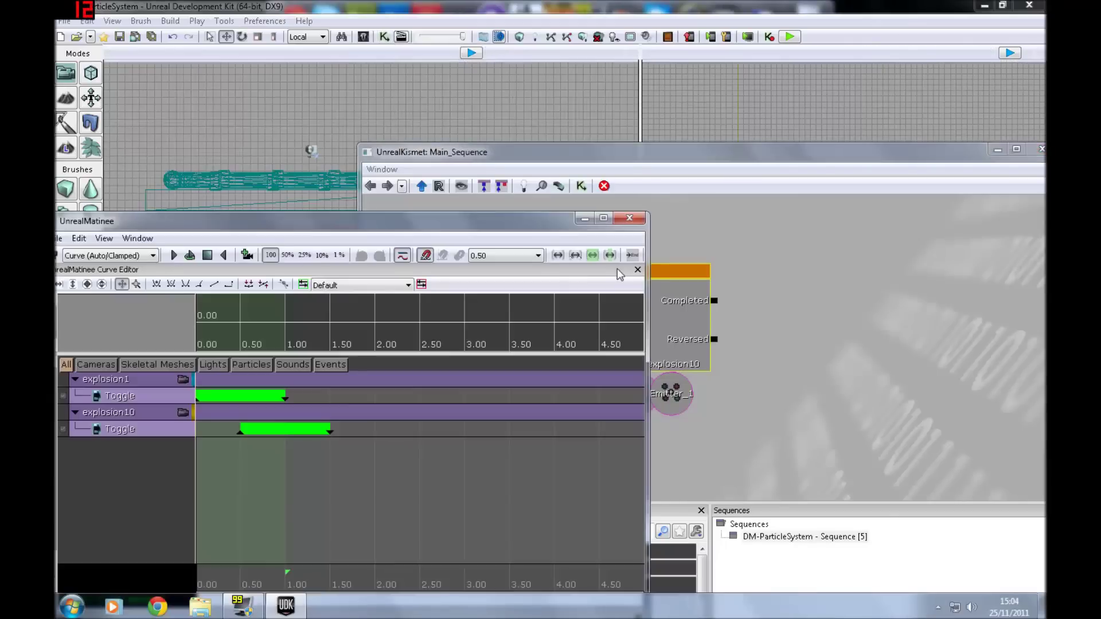
{"action": "left_click_drag", "start_coordinate": [318, 229], "coordinate": [777, 123]}
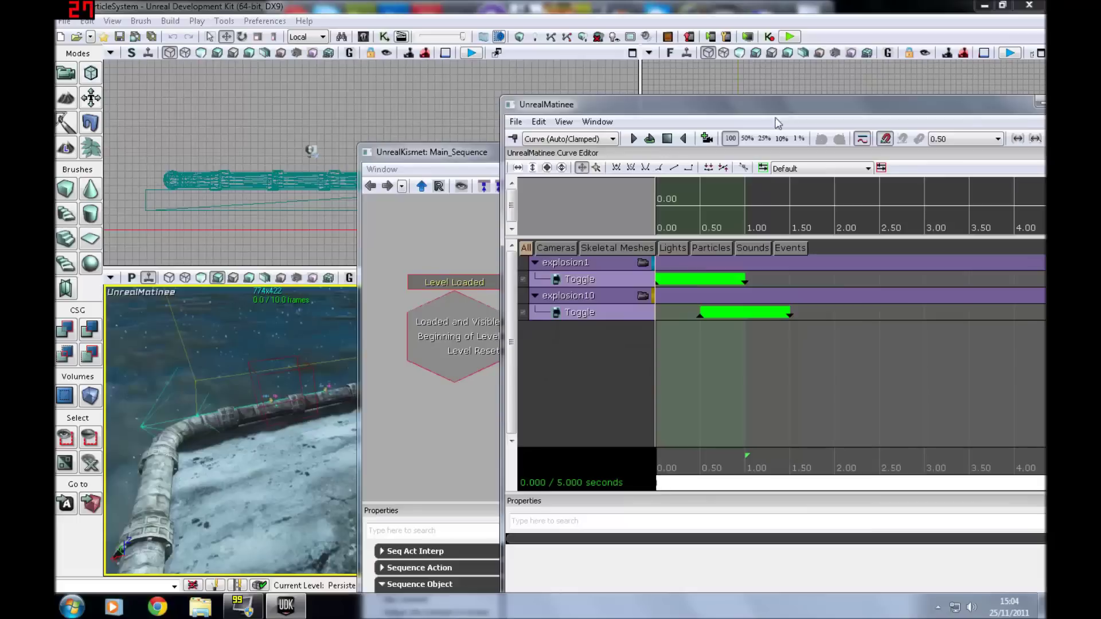
- Add an empty group named NewGroup in Matinee to examine its available track types, and delete the group
{"action": "right_click", "coordinate": [590, 351]}
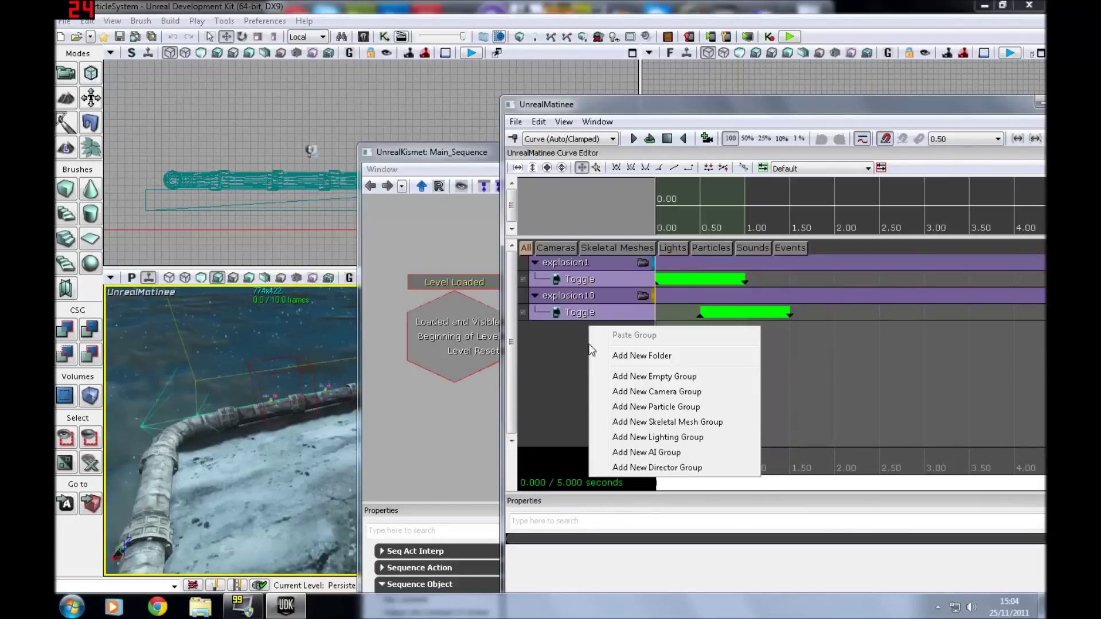
{"action": "left_click", "coordinate": [641, 376]}
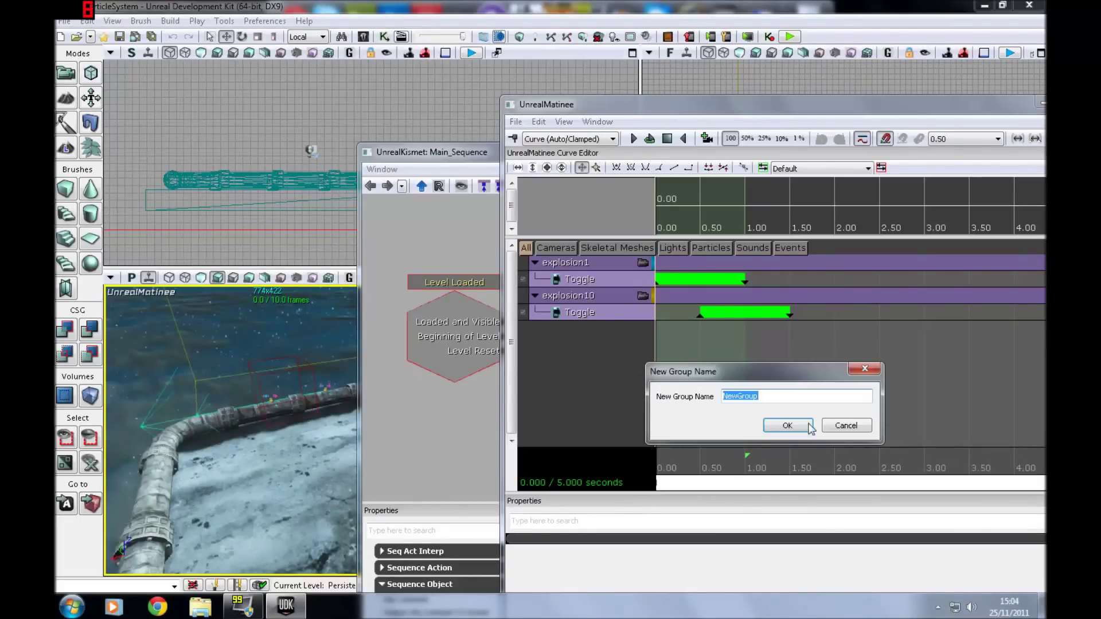
{"action": "left_click", "coordinate": [786, 428]}
{"action": "right_click", "coordinate": [587, 339]}
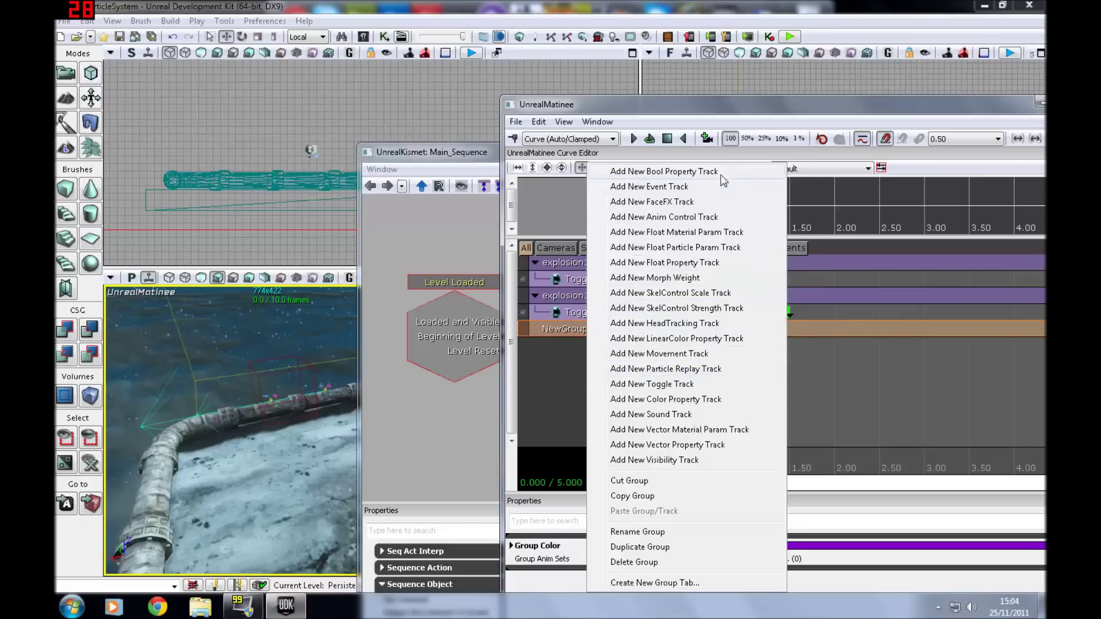
{"action": "key", "text": "Escape"}
{"action": "key", "text": "Delete"}
{"action": "right_click", "coordinate": [579, 341]}
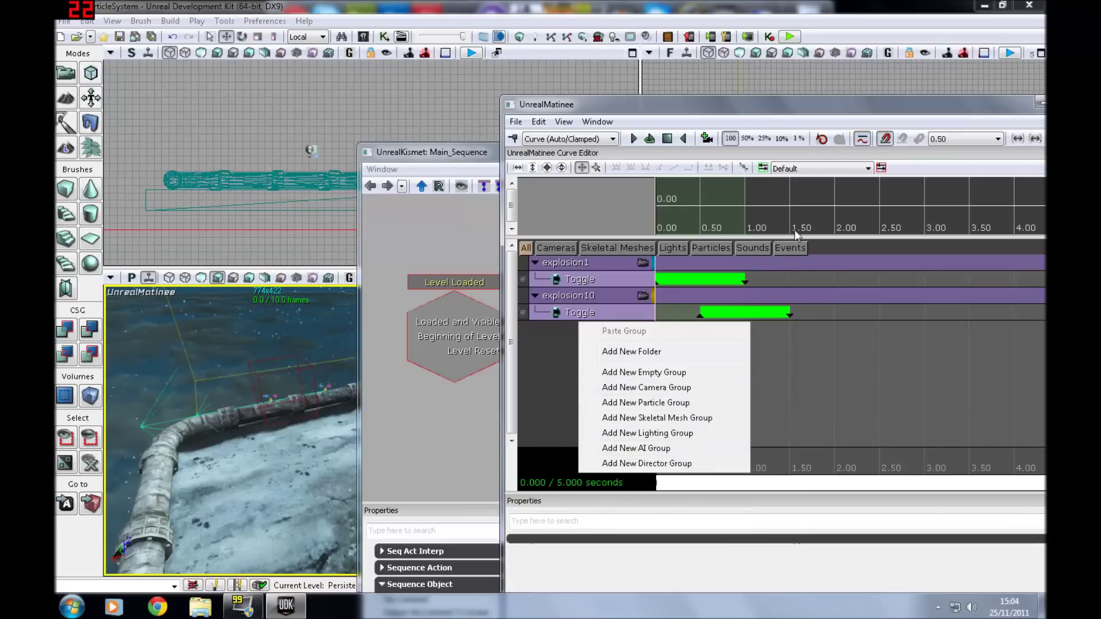
{"action": "left_click", "coordinate": [832, 124]}
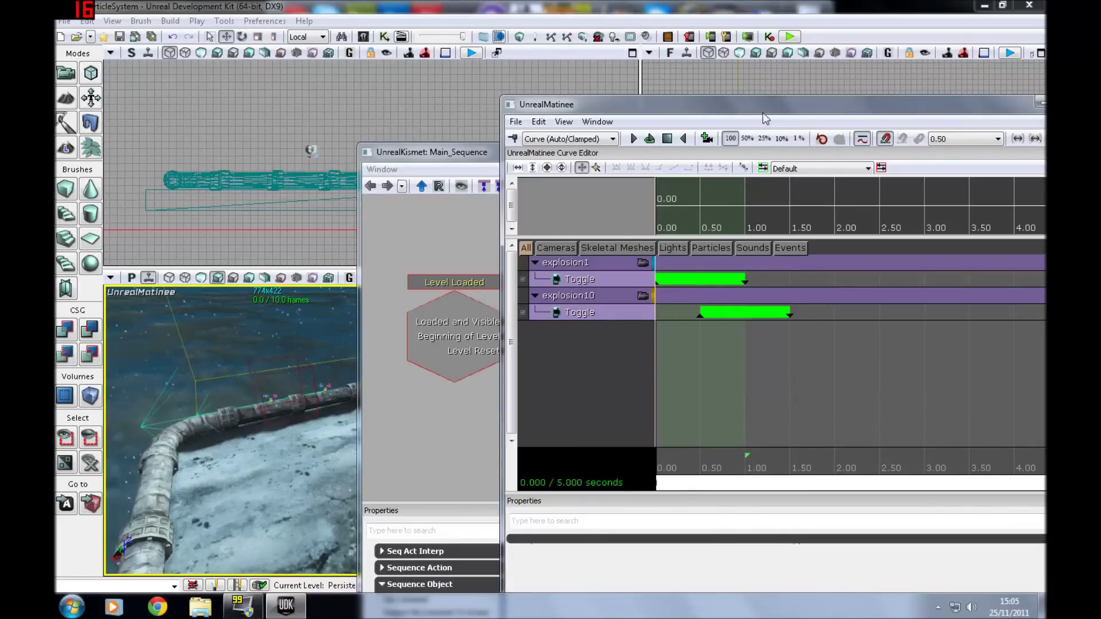
- Close the Matinee editor and the Kismet window to return to the level viewports
{"action": "left_click_drag", "start_coordinate": [759, 107], "coordinate": [358, 338]}
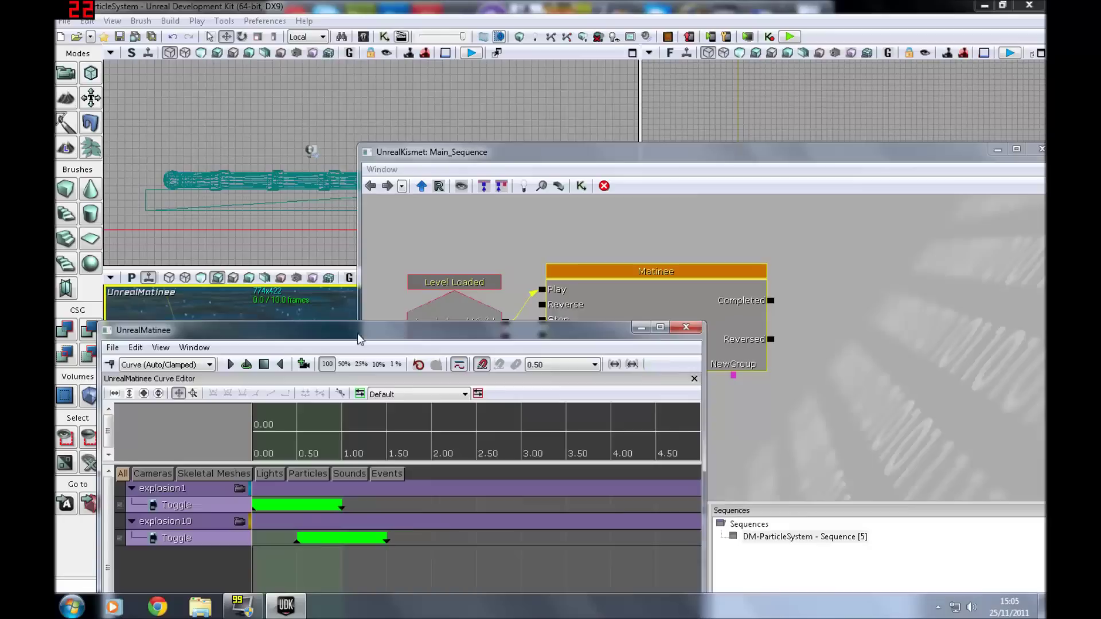
{"action": "left_click", "coordinate": [692, 328]}
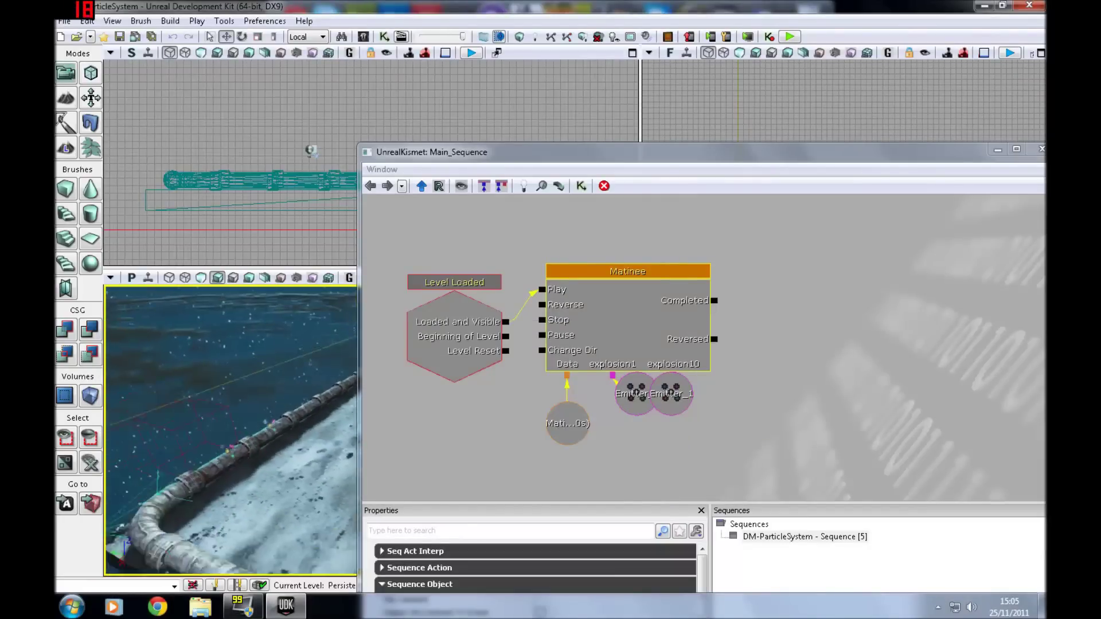
{"action": "right_click_drag", "start_coordinate": [229, 430], "coordinate": [161, 430]}
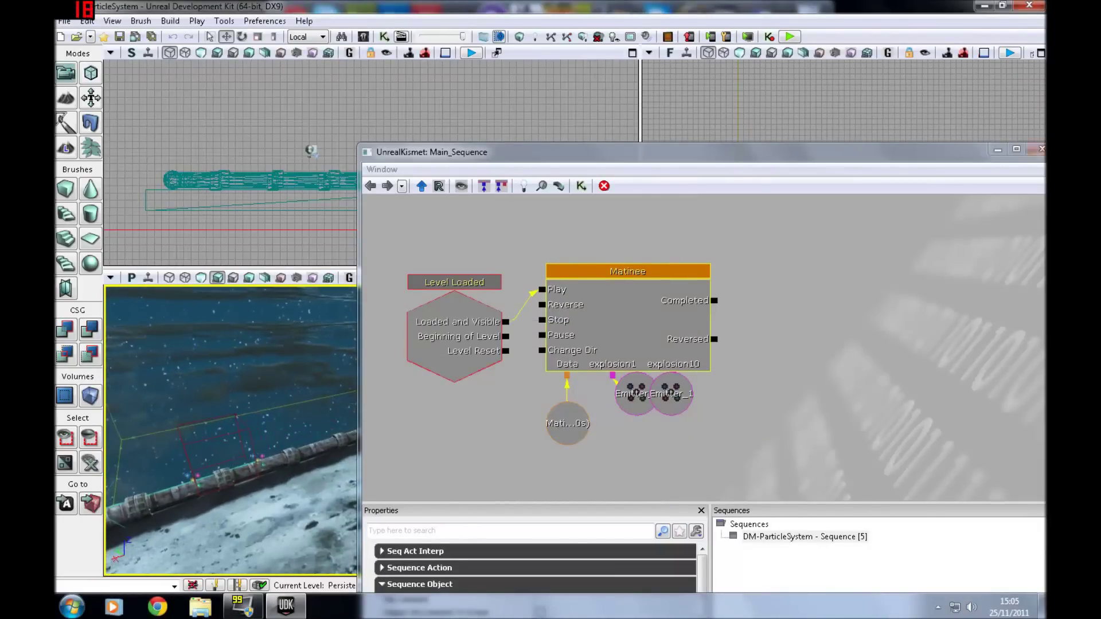
{"action": "left_click", "coordinate": [1040, 149]}
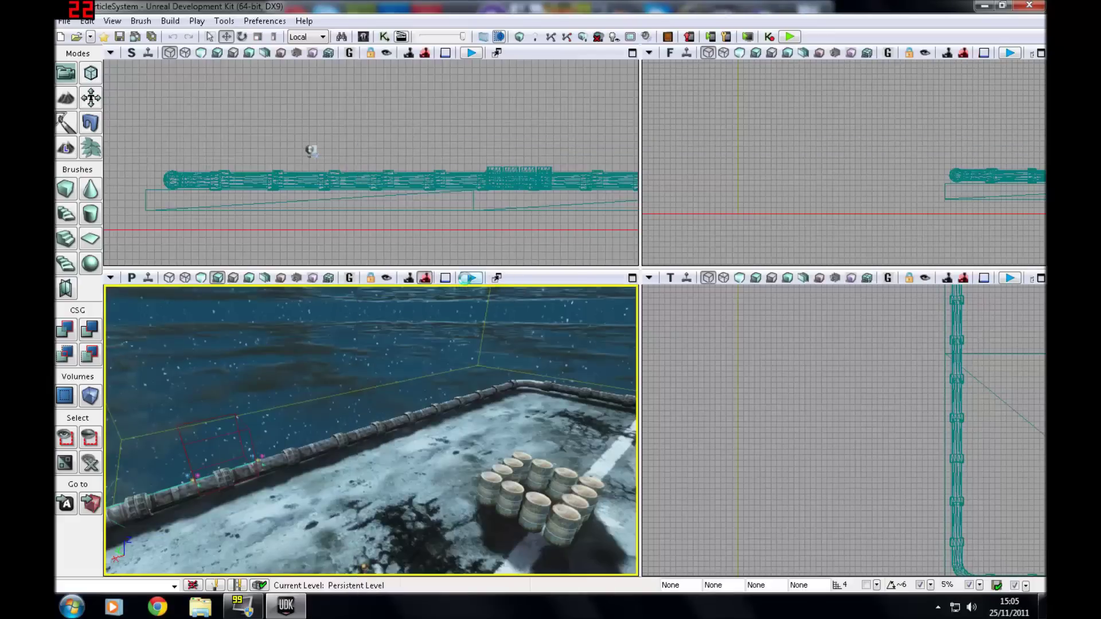
- Play-test the level in the perspective viewport again and inspect the pipe around its corner
{"action": "left_click", "coordinate": [470, 277]}
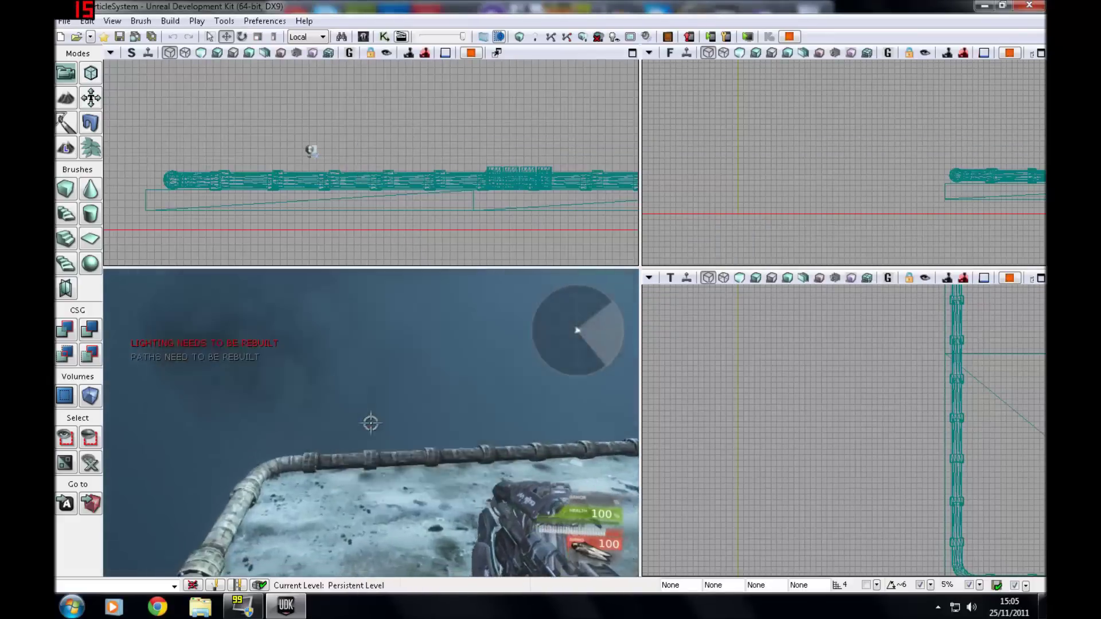
{"action": "key", "text": "Escape"}
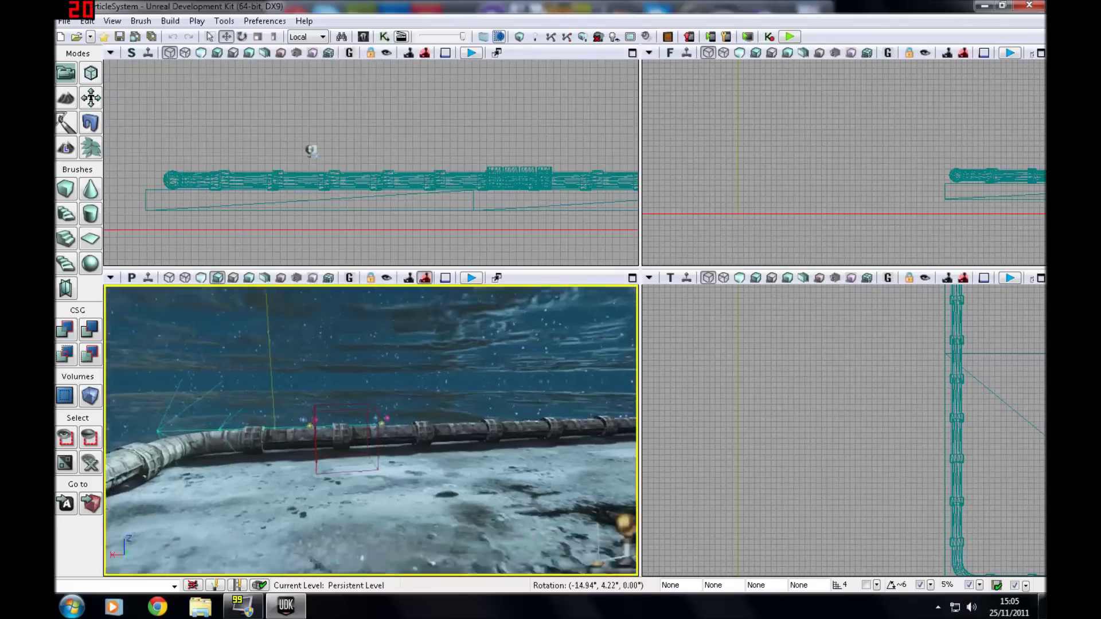
{"action": "right_click_drag", "start_coordinate": [370, 430], "coordinate": [581, 362]}
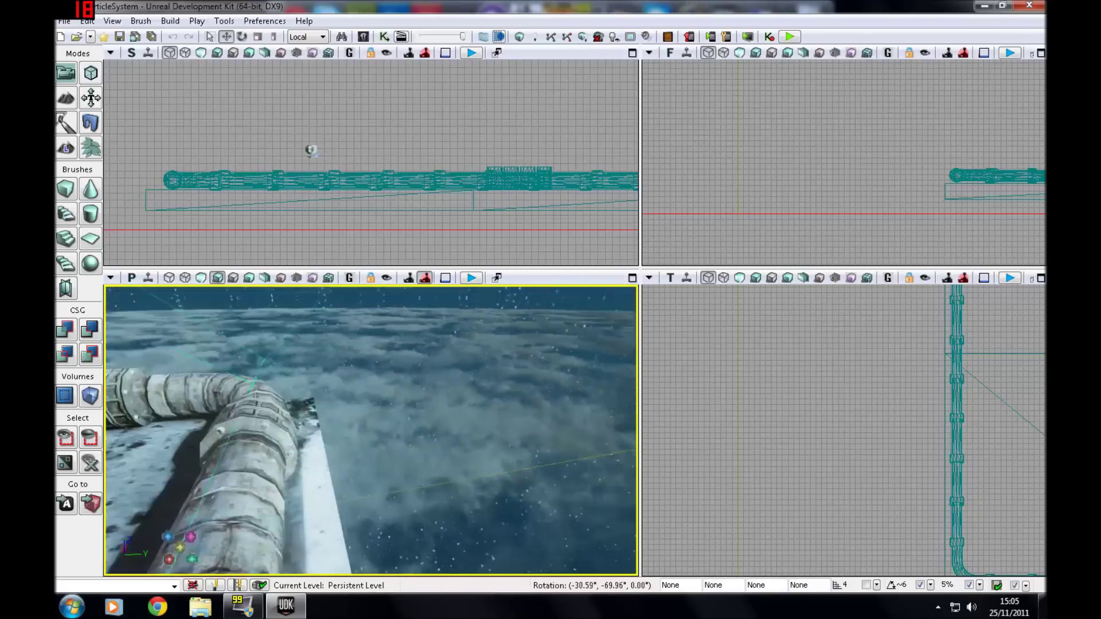
{"action": "left_click", "coordinate": [363, 37]}
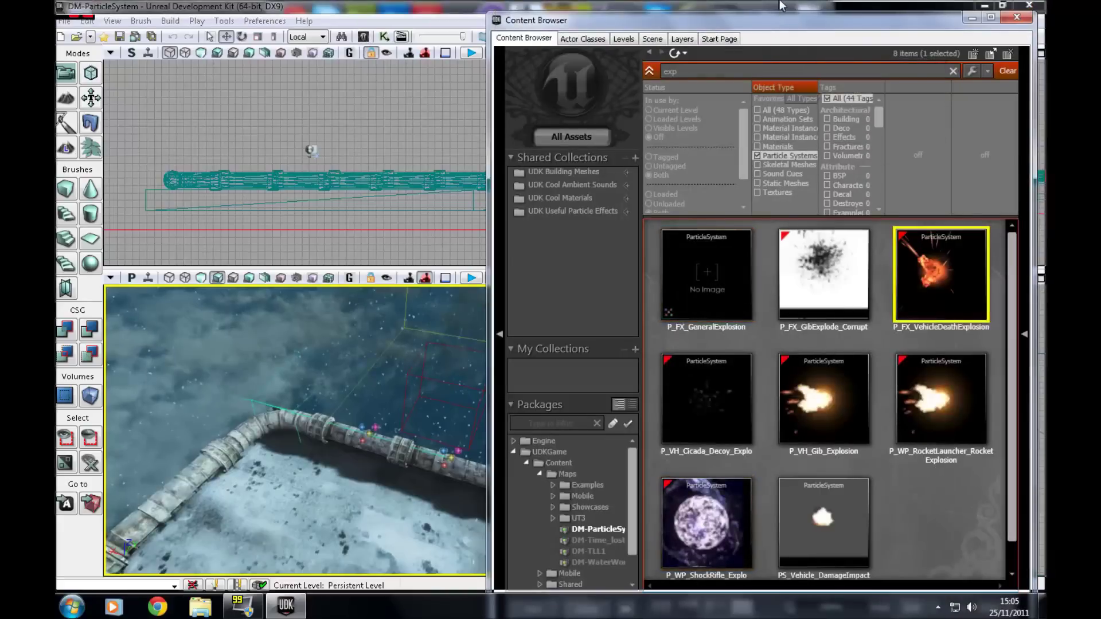
{"action": "double_click", "coordinate": [775, 17]}
{"action": "left_click", "coordinate": [1034, 7]}
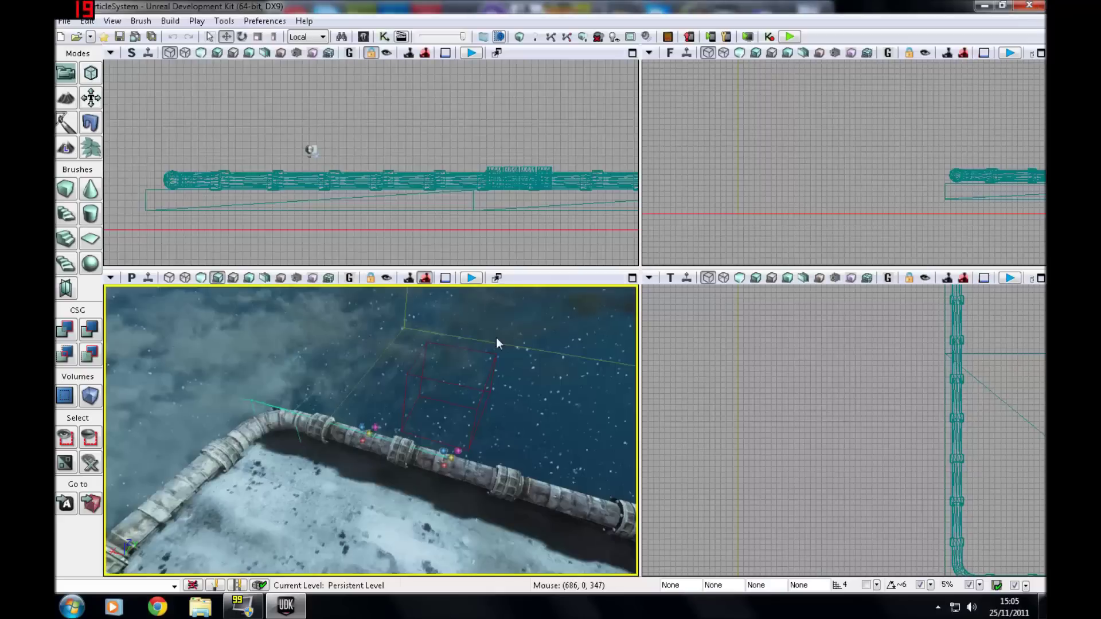